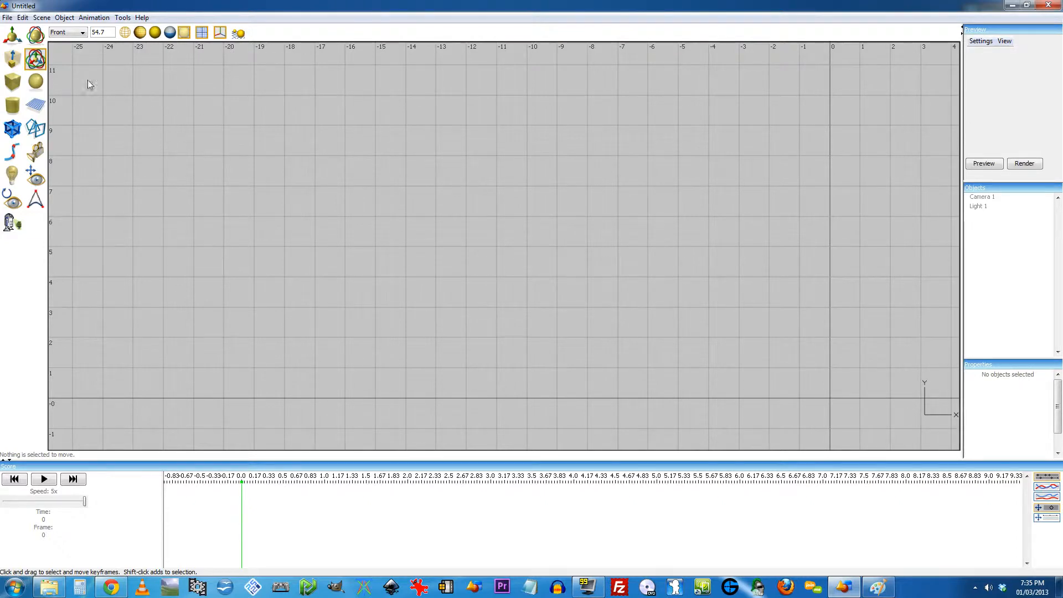
- Create a box about 2 by 2 units, resting on the X axis between about X -8 and -6 in the front view
click(12, 82)
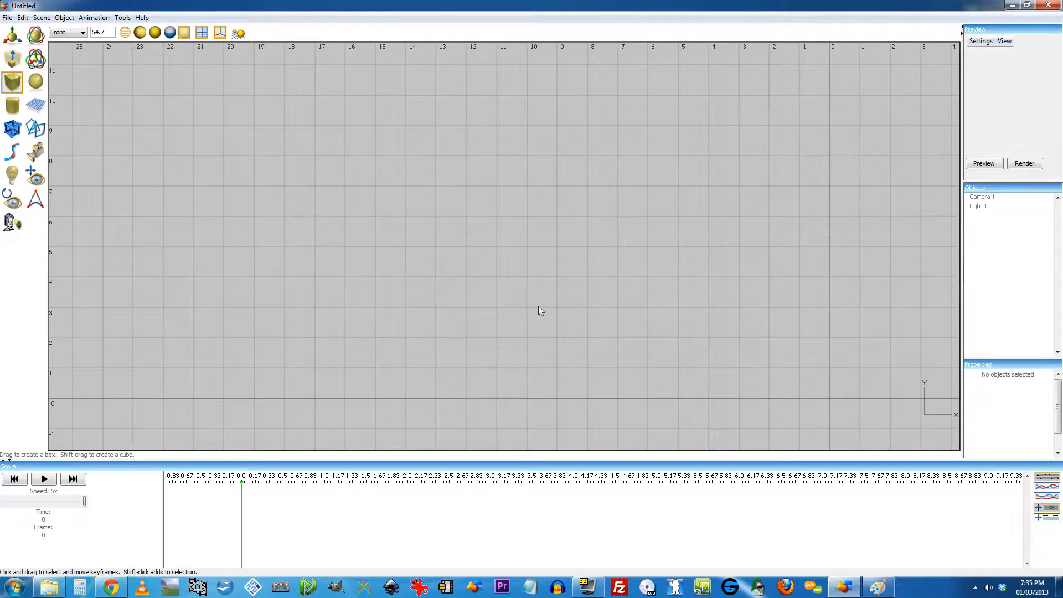
right_drag(538, 305, 348, 316)
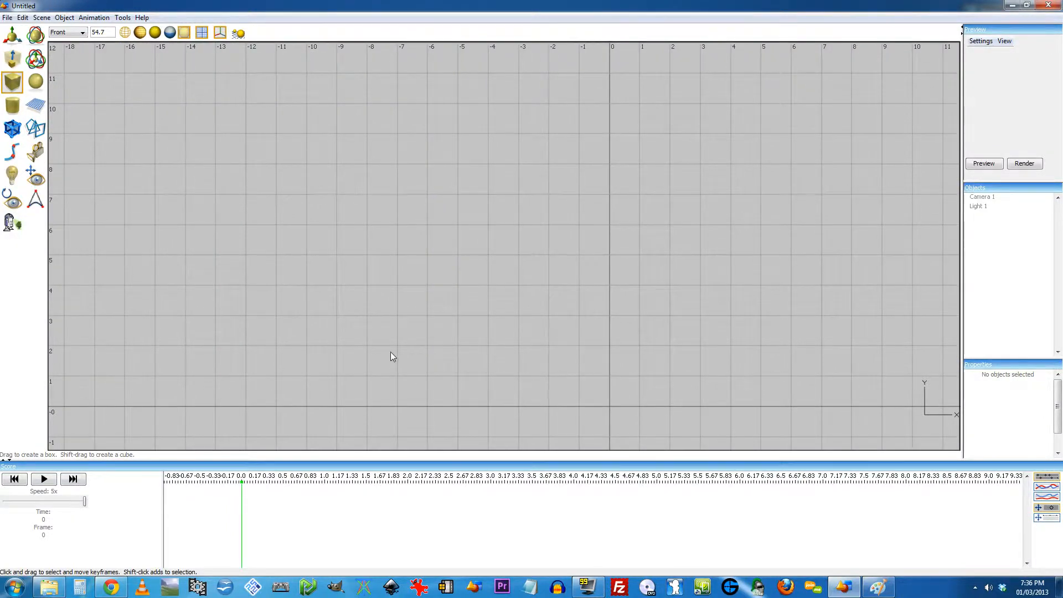
right_drag(390, 352, 423, 263)
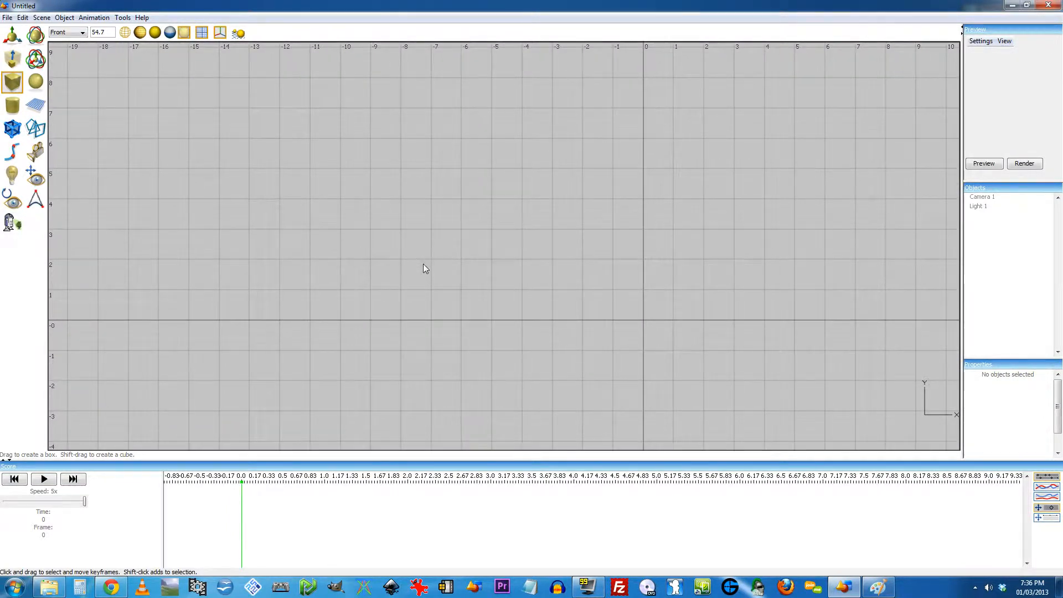
scroll(422, 263, up, 4)
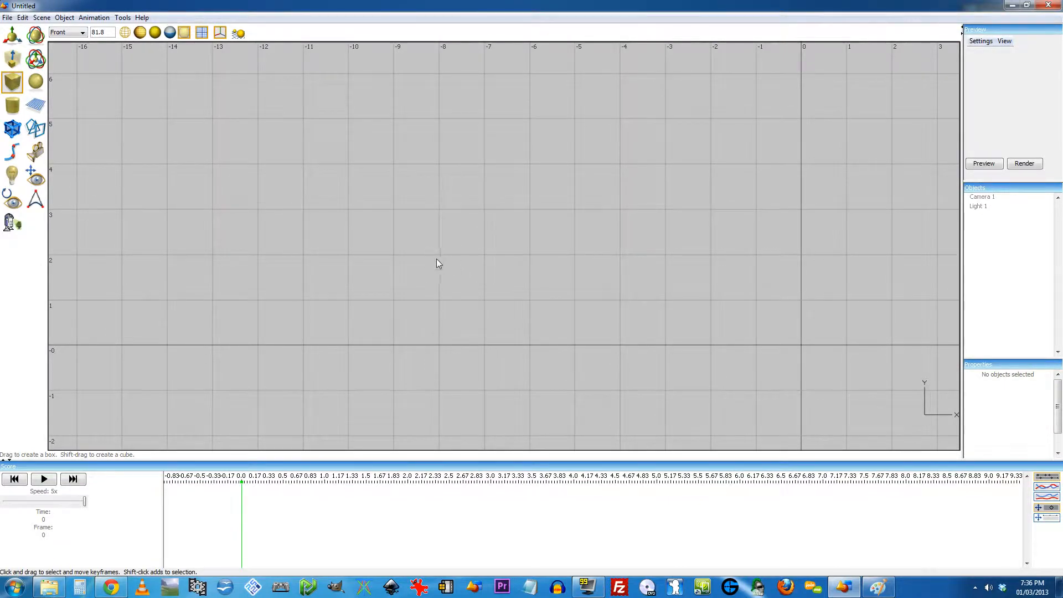
drag(439, 256, 531, 345)
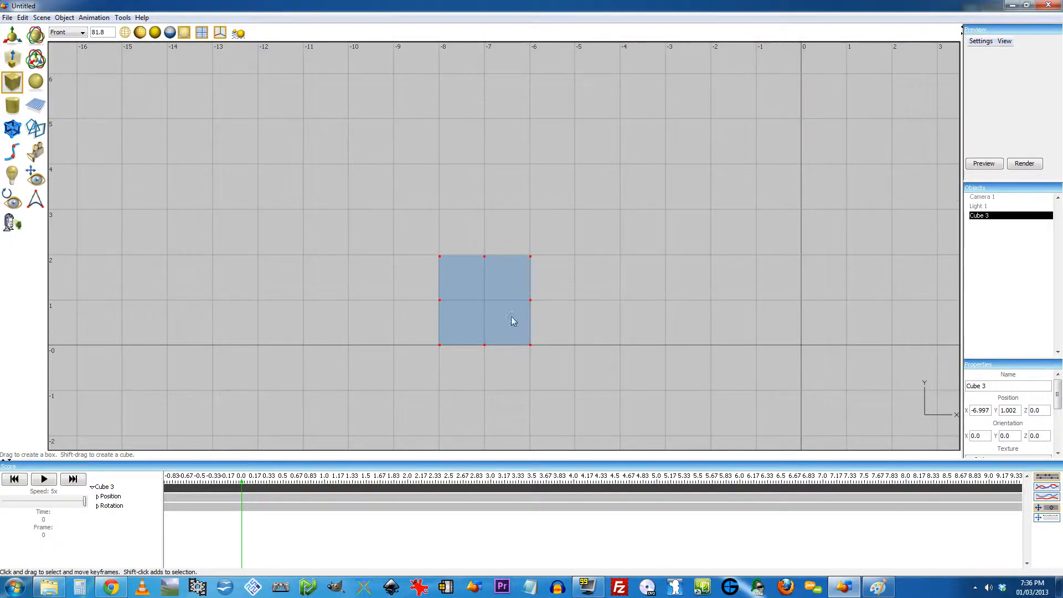
- Set the cube's X size and Y size to 2
drag(1058, 405, 1060, 457)
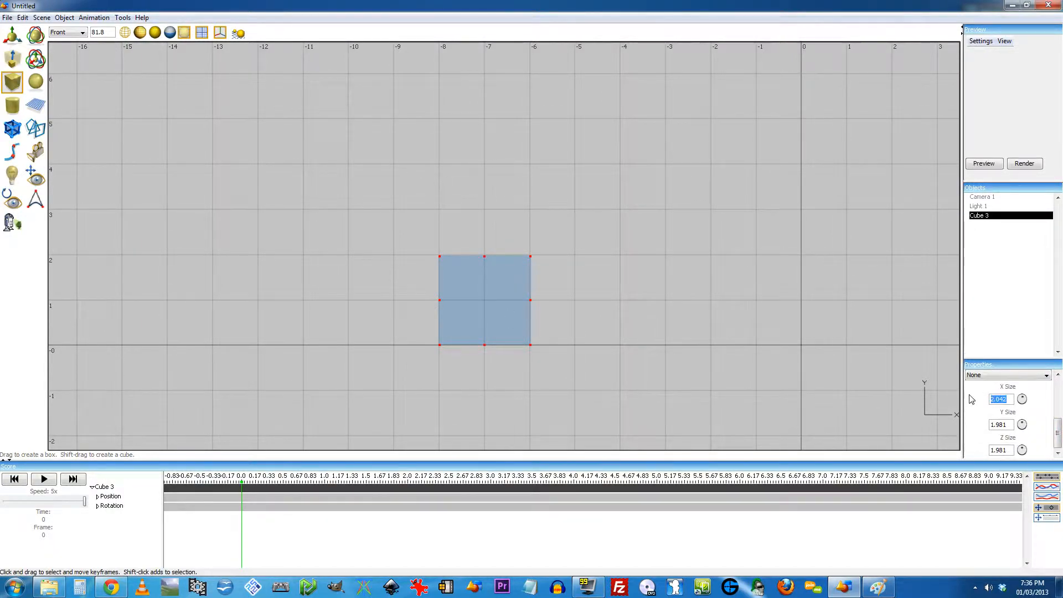
text(2)
key(Tab)
text(2)
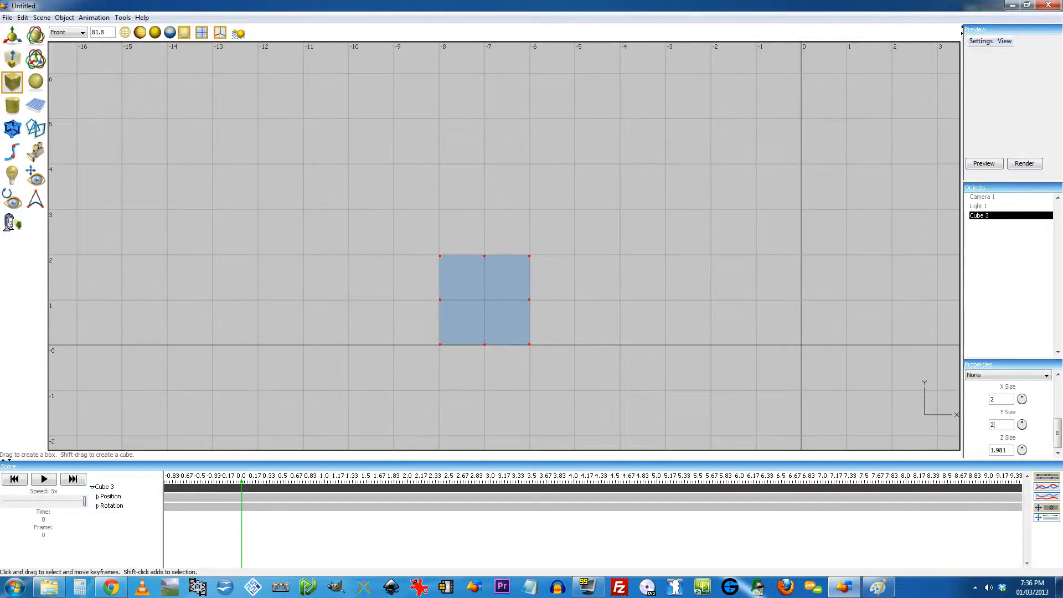
- Set the cube's position to X -7 and Y 1
drag(1057, 436, 1059, 388)
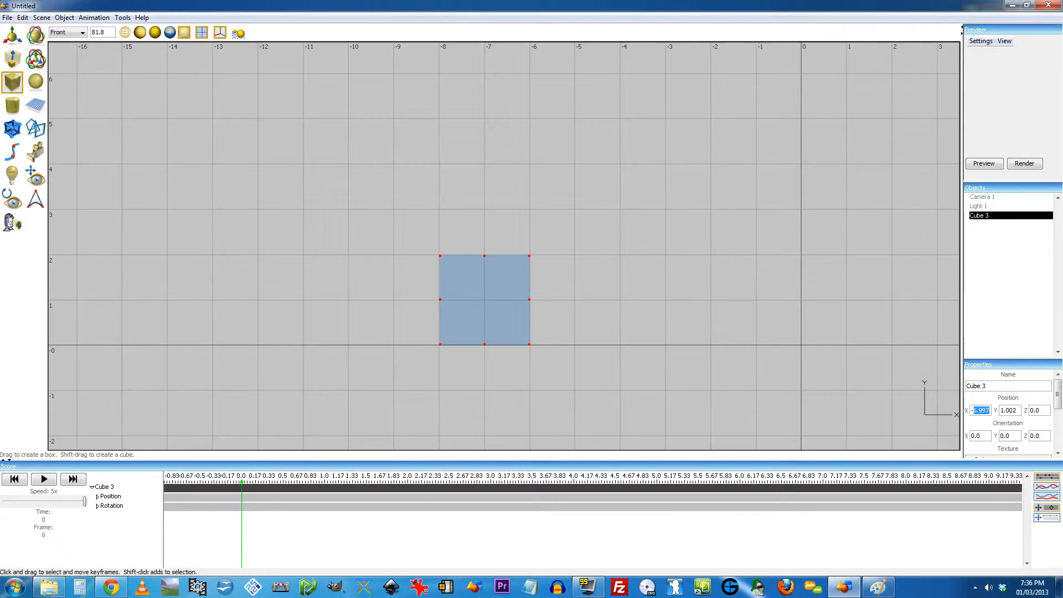
text(7)
key(Tab)
text(1)
- Delete the cube's default Position and Rotation animation tracks
right_drag(722, 324, 466, 315)
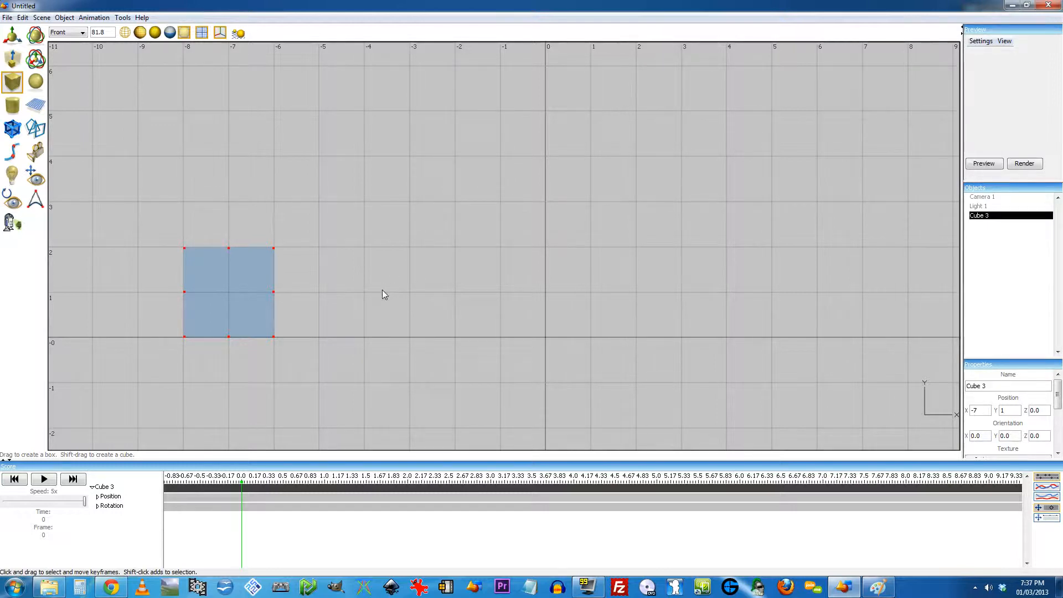
click(115, 497)
right_click(111, 502)
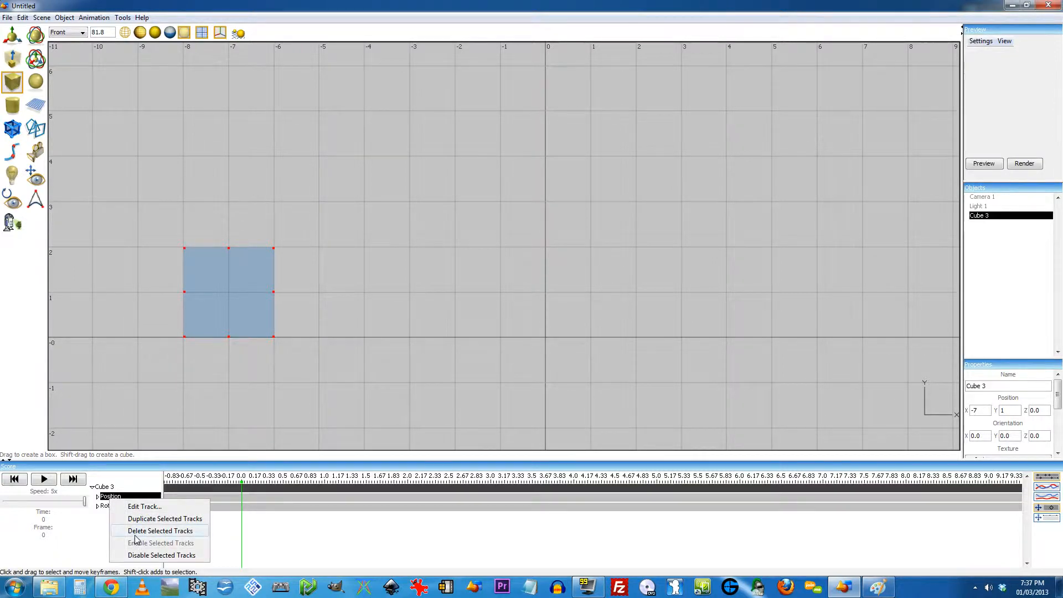
click(135, 531)
click(109, 496)
right_click(109, 496)
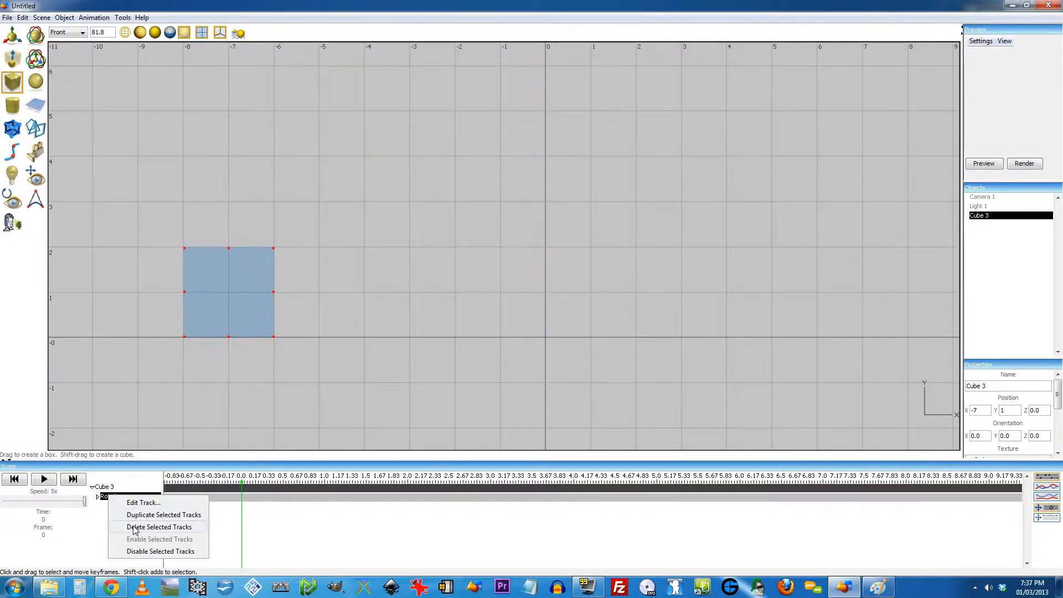
click(135, 528)
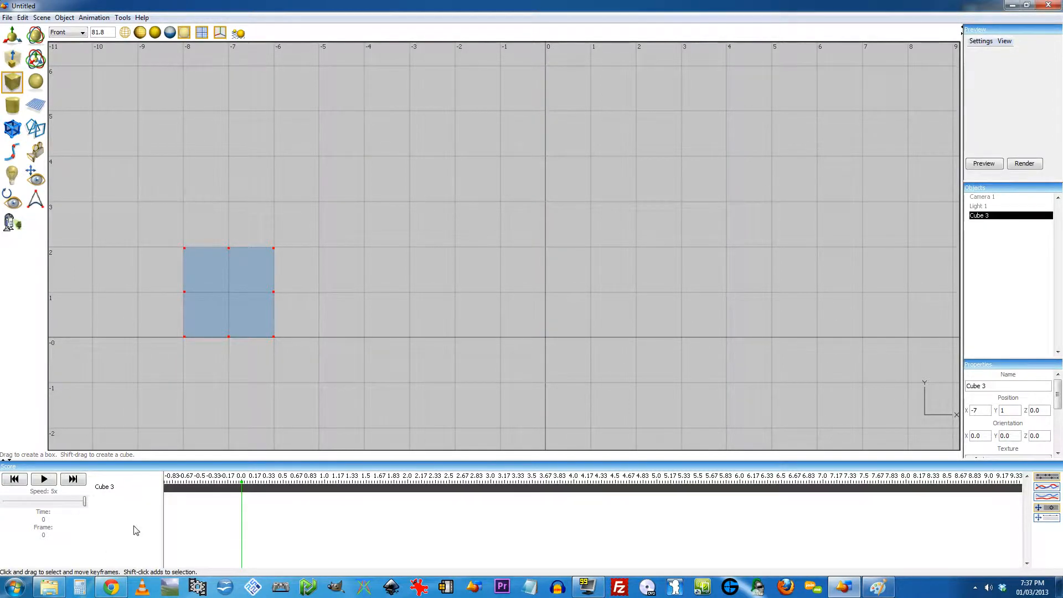
- Add a procedural position track to the selected cube
click(94, 17)
mouse_move(131, 33)
mouse_move(329, 33)
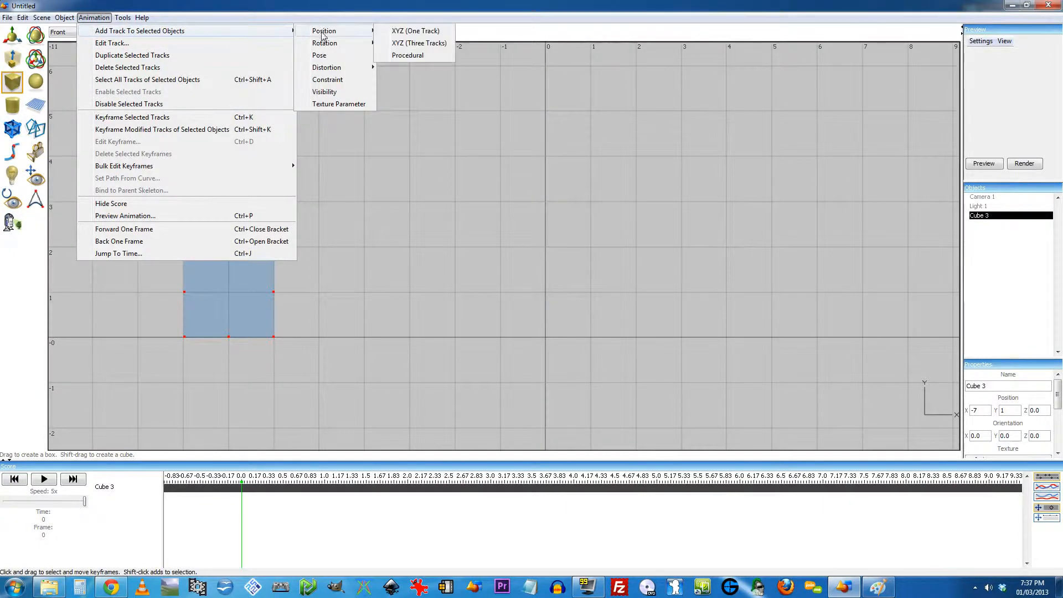
click(408, 55)
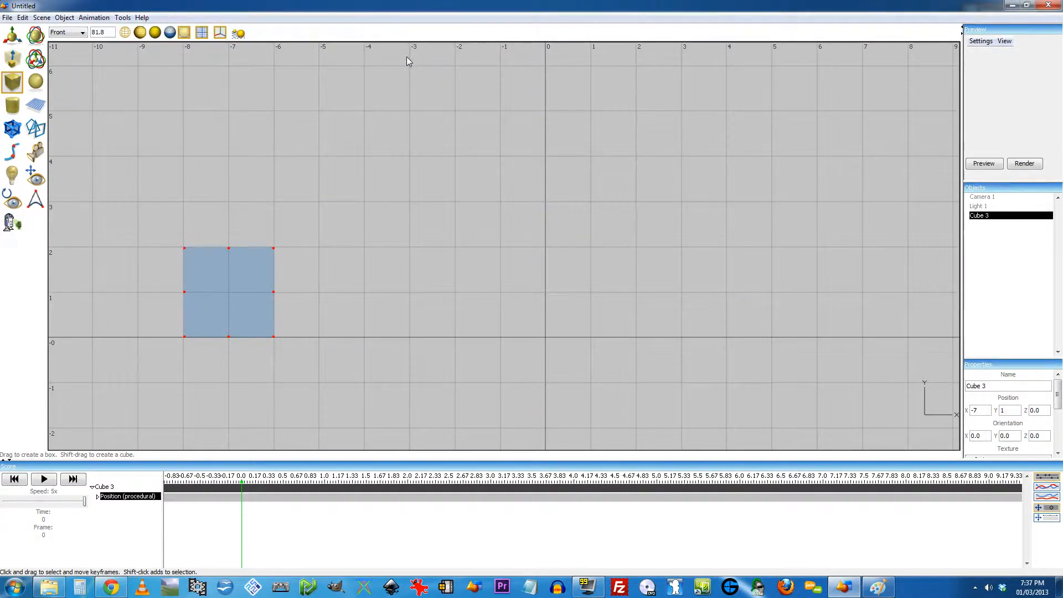
- Open the cube's procedural position track for editing, look through the available operators and functions, and close the editor
click(128, 517)
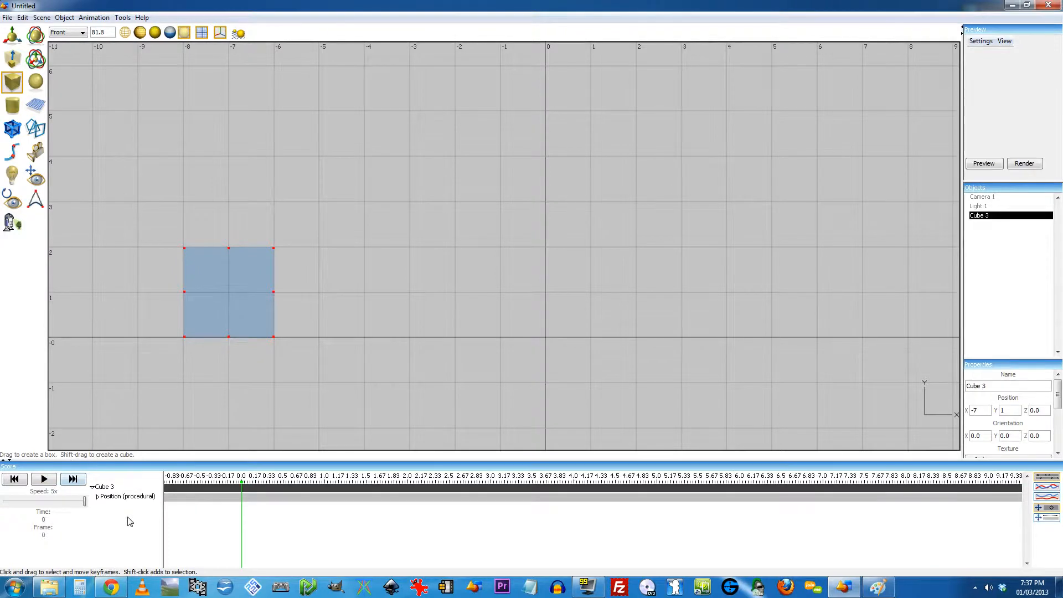
double_click(119, 497)
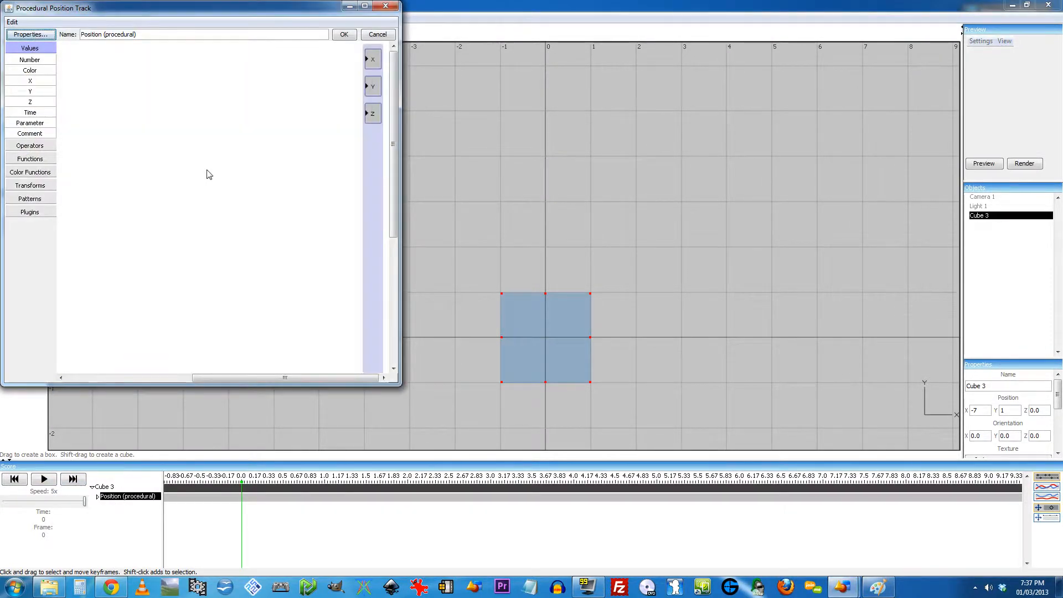
click(24, 145)
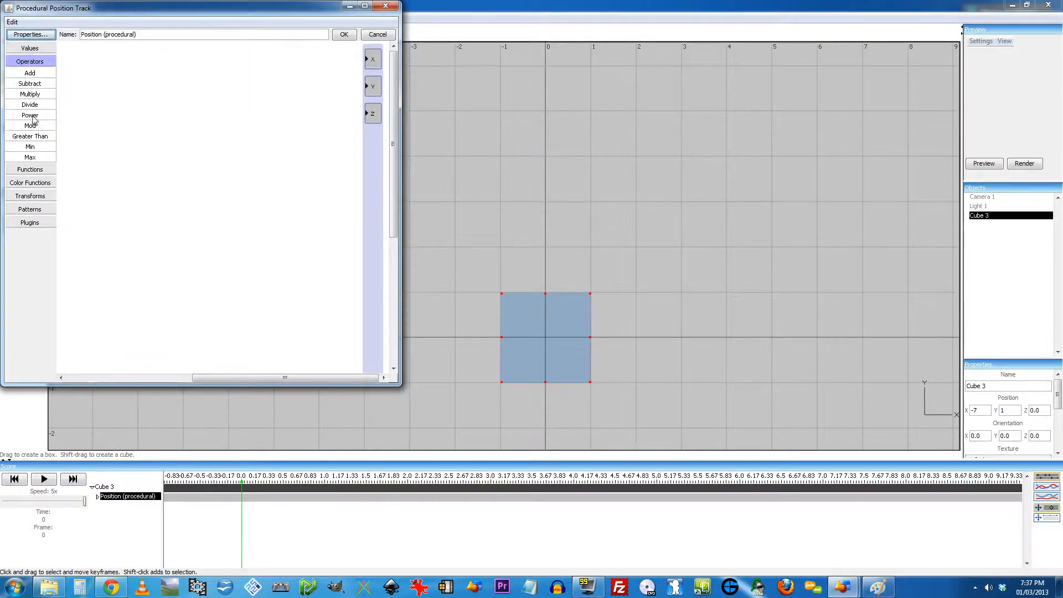
click(33, 169)
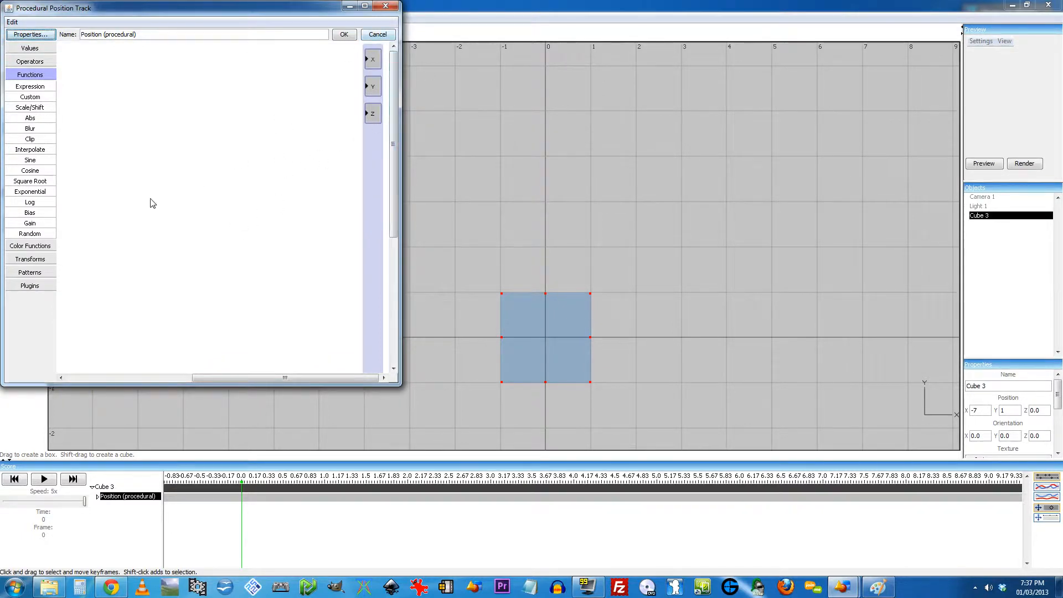
click(384, 7)
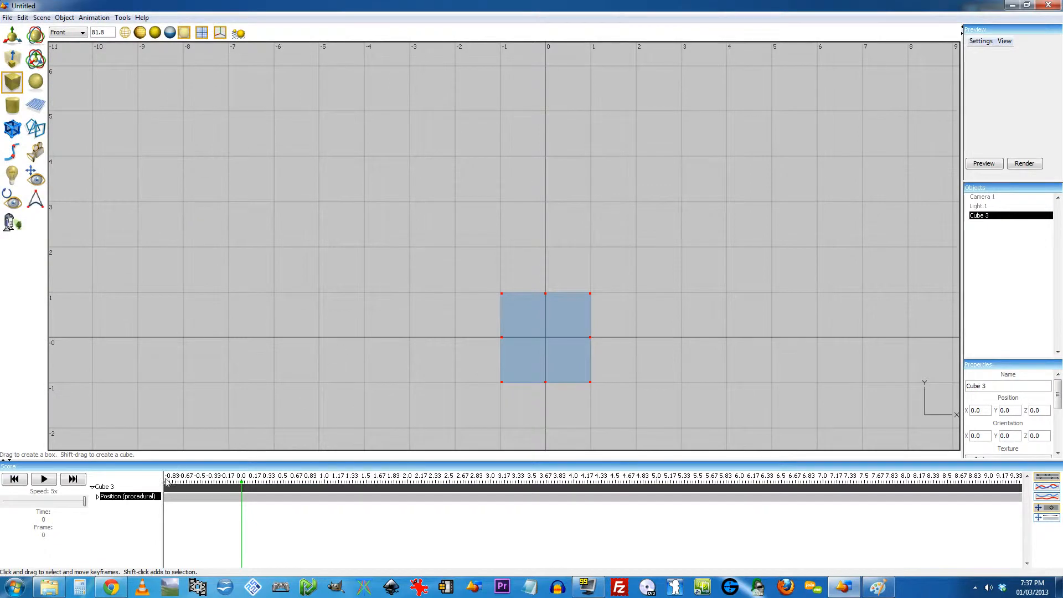
- Switch to the Desmos graphing calculator in Chrome and plot sin x as the first expression
click(113, 590)
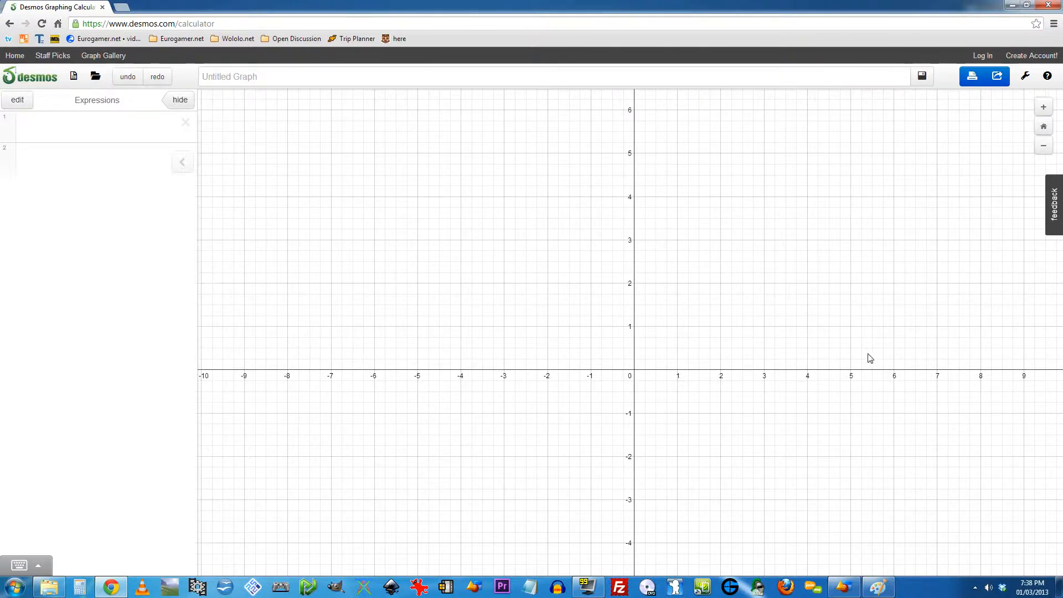
click(61, 126)
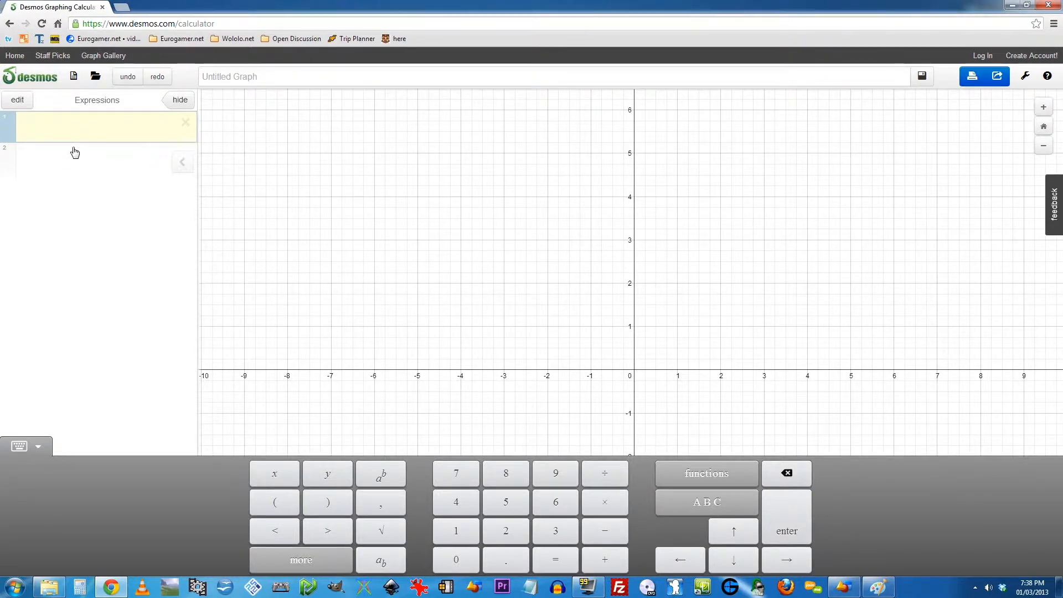
text(sinx)
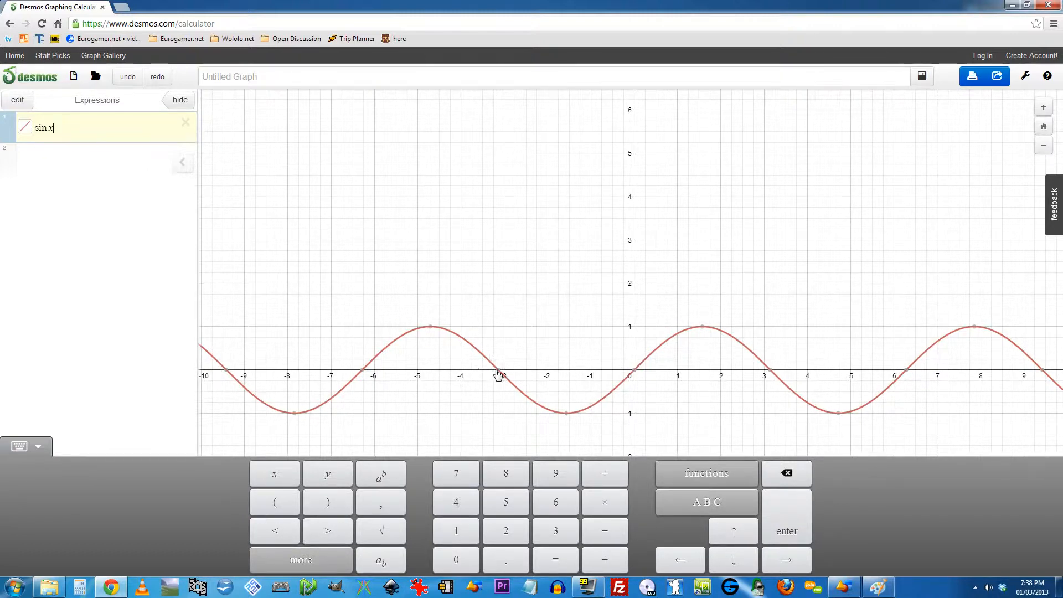
- Wrap the plotted sine in an absolute value function so the expression reads abs(sin x)
mouse_move(503, 379)
click(36, 128)
text(abs()
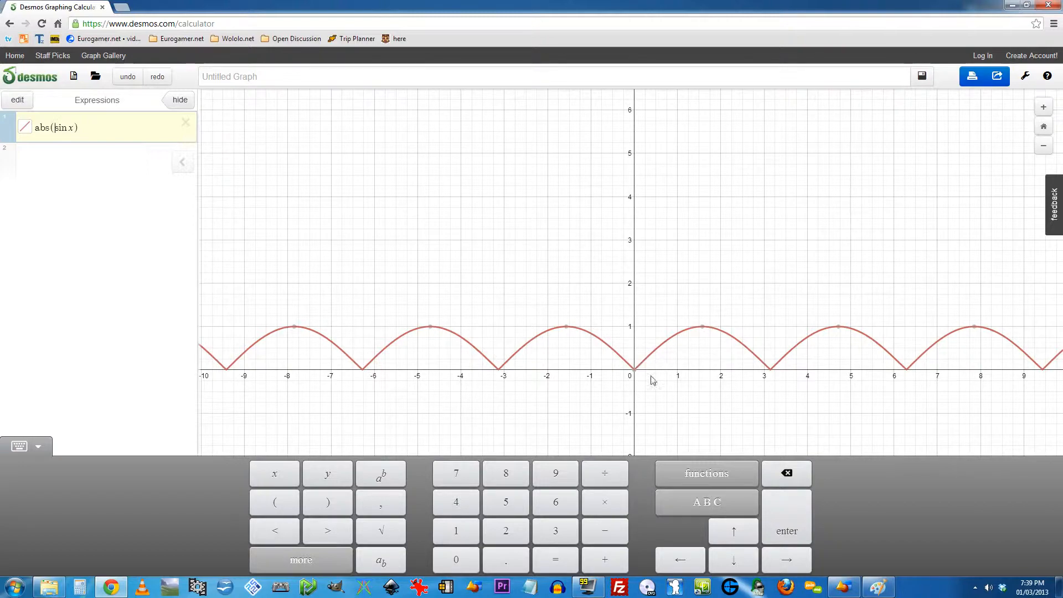
- Switch between Art of Illusion and the Desmos graph to compare the cube with the plotted curve
click(843, 586)
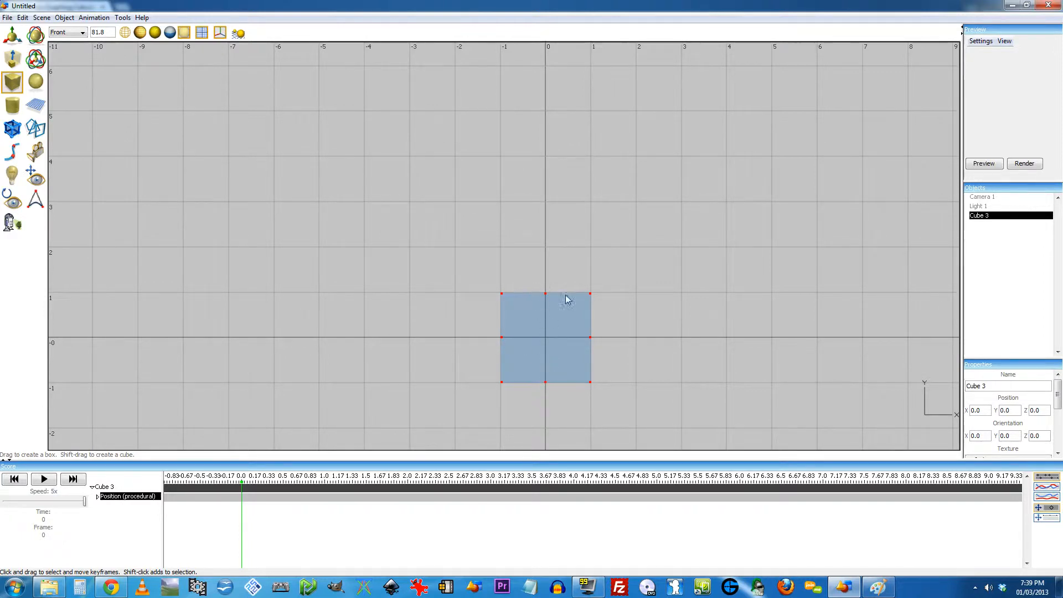
click(105, 589)
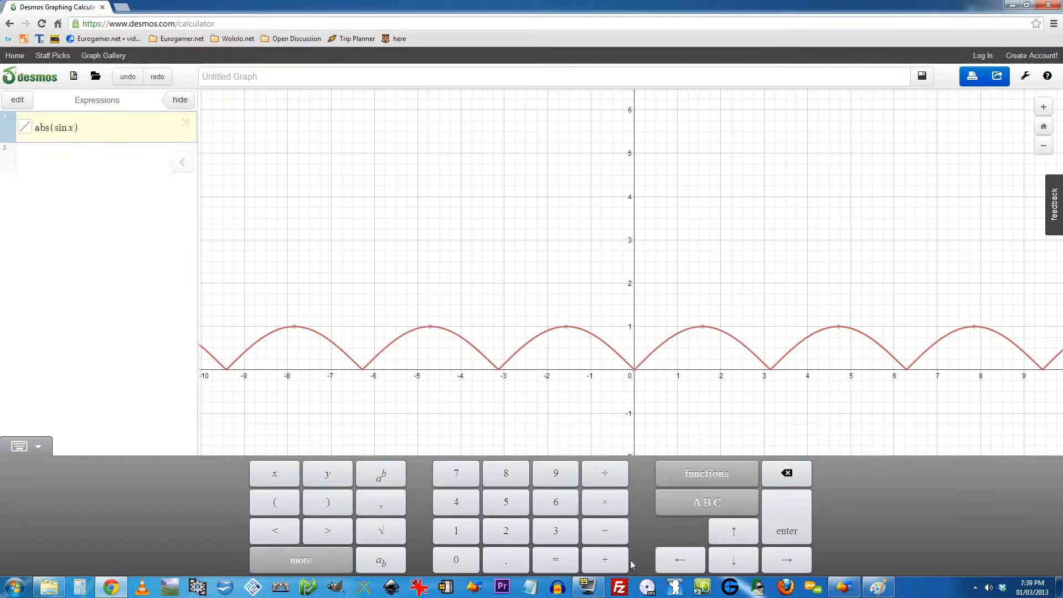
click(843, 588)
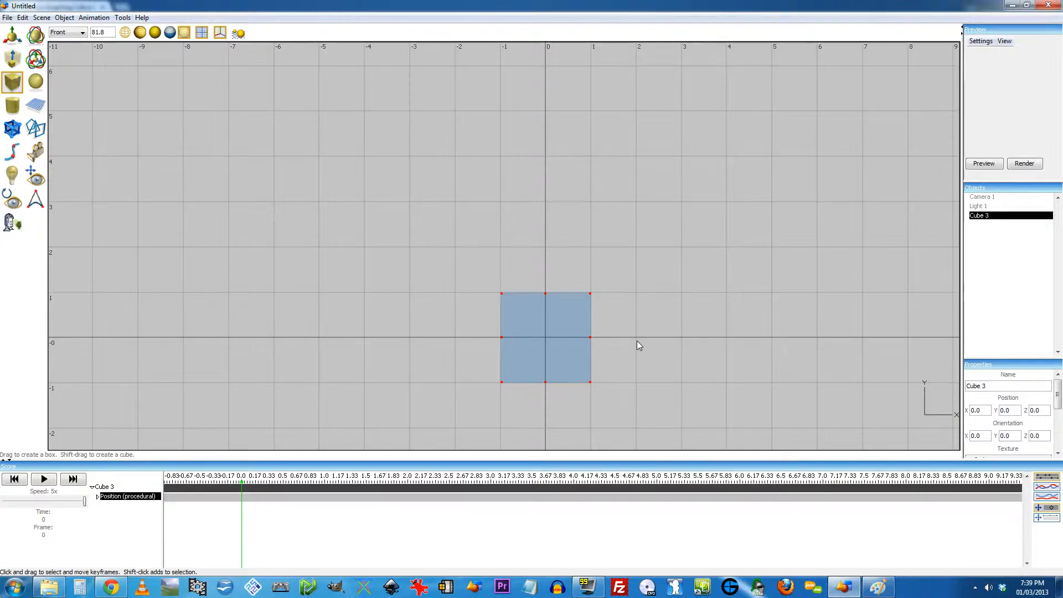
- Switch to the Desmos graph and multiply x by π inside the sine, giving abs(sin πx)
click(114, 588)
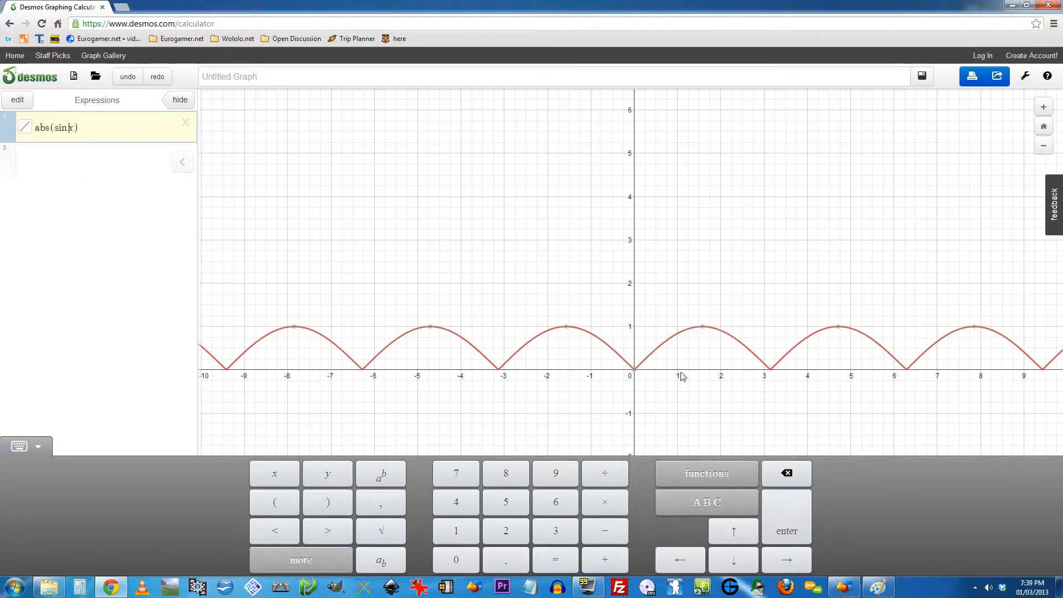
mouse_move(634, 372)
click(303, 561)
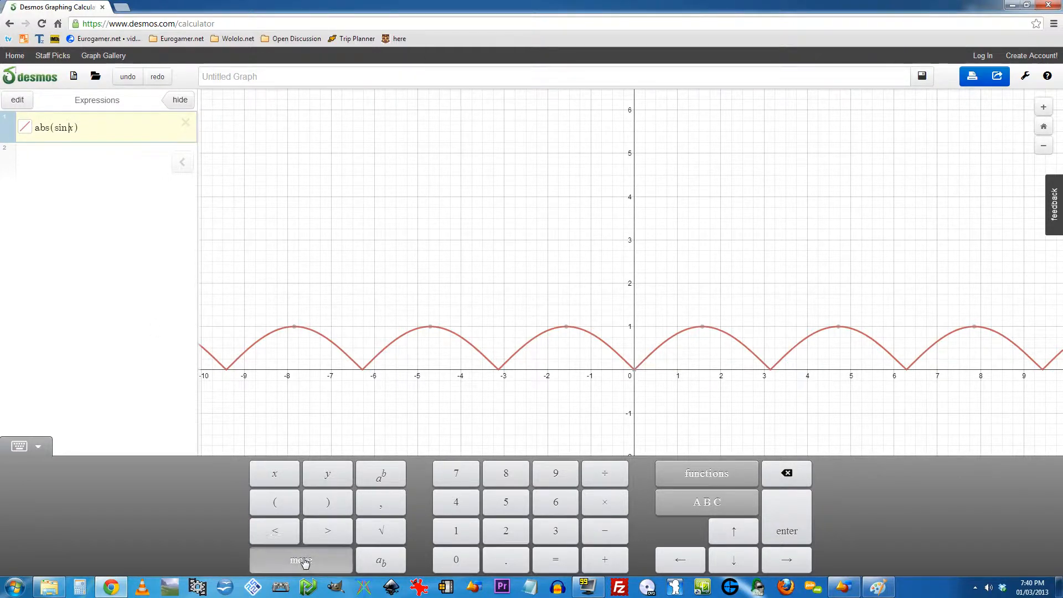
click(381, 474)
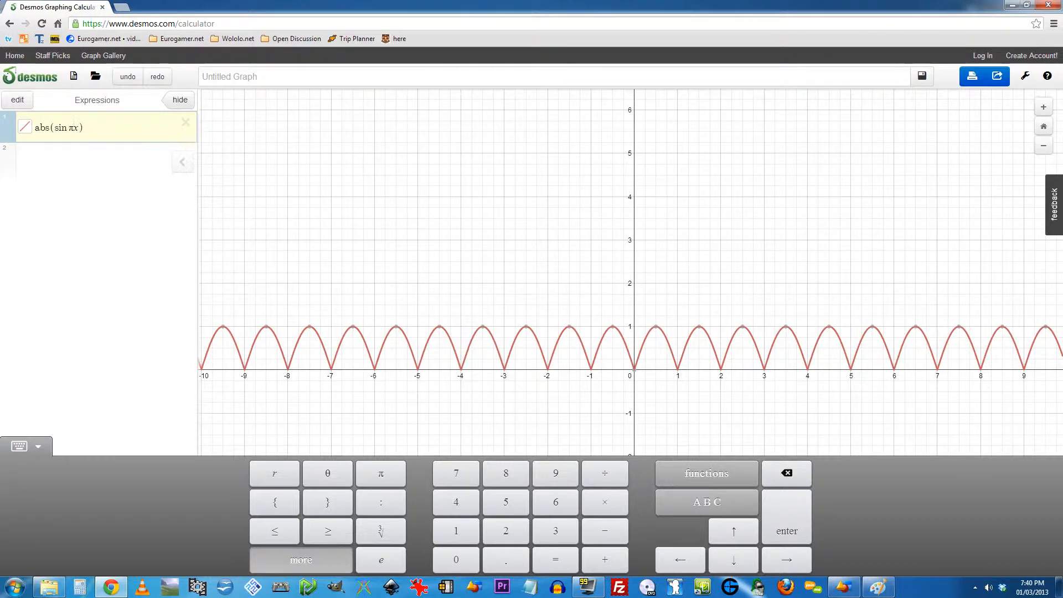
- Try to divide π by 2 inside the sine expression
key(Left)
text((π2))
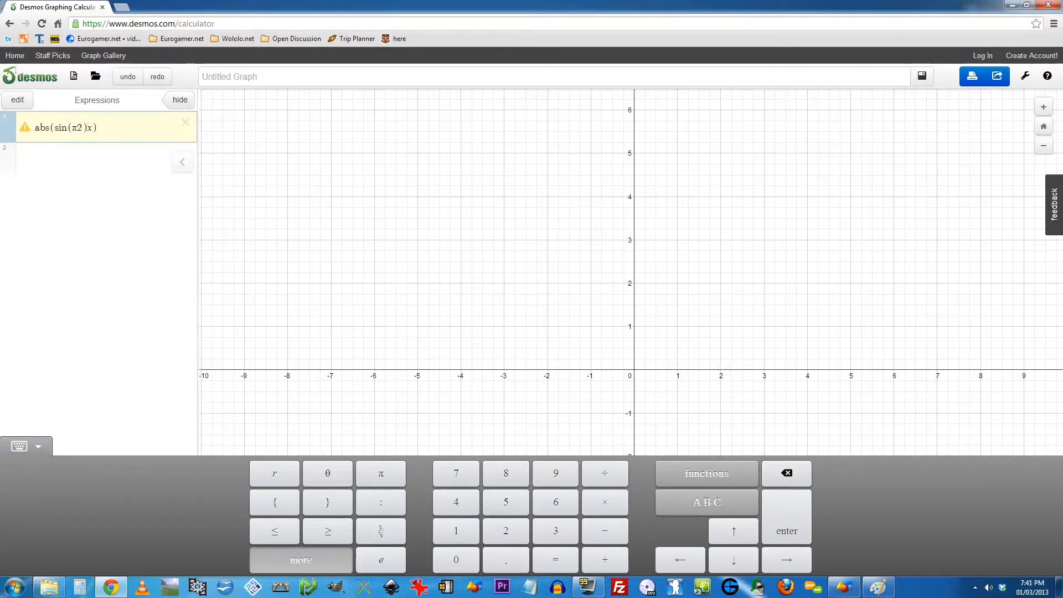
key(BackSpace)
key(Left)
text(/)
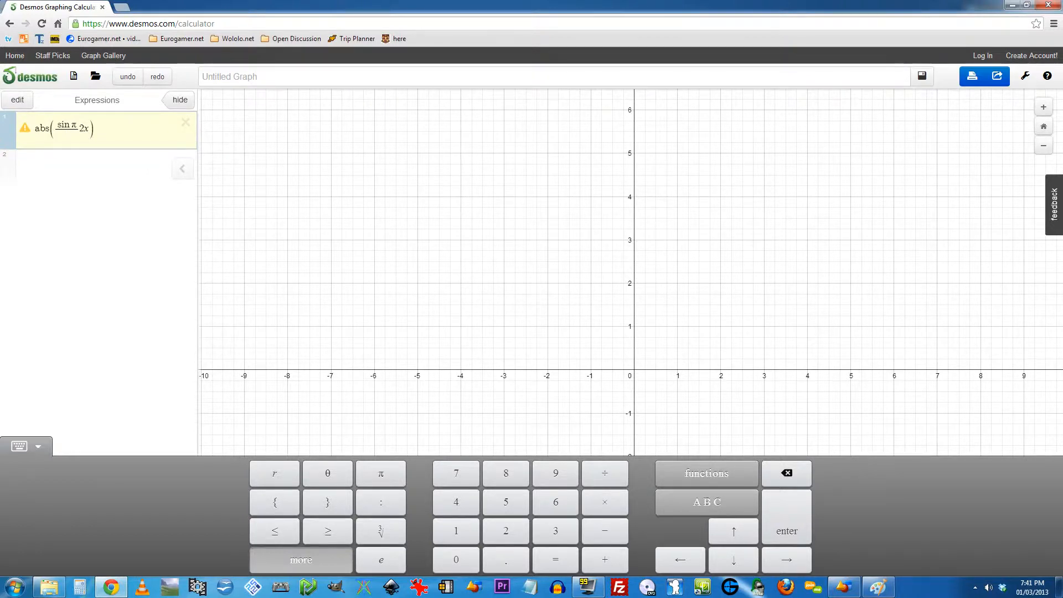
key(BackSpace)
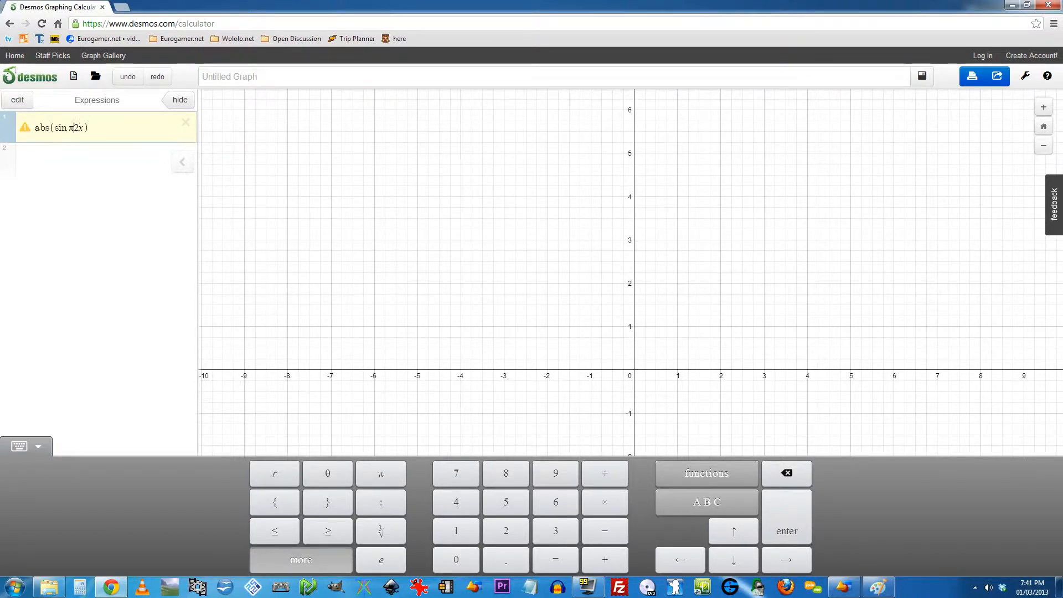
- Rewrite the sine's factor as the fraction π/2, without parentheses or a stray 2, giving abs(sin (π/2)x)
key(Left)
text(()
key(Right)
text())
key(Left)
text(/2)
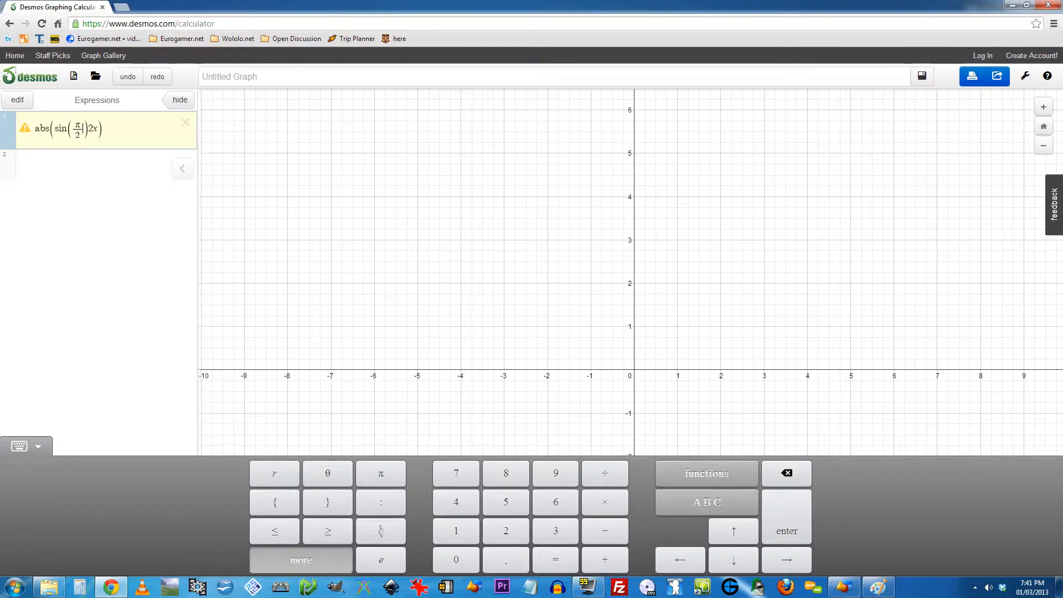
key(Right)
key(Right)
key(Right)
key(BackSpace)
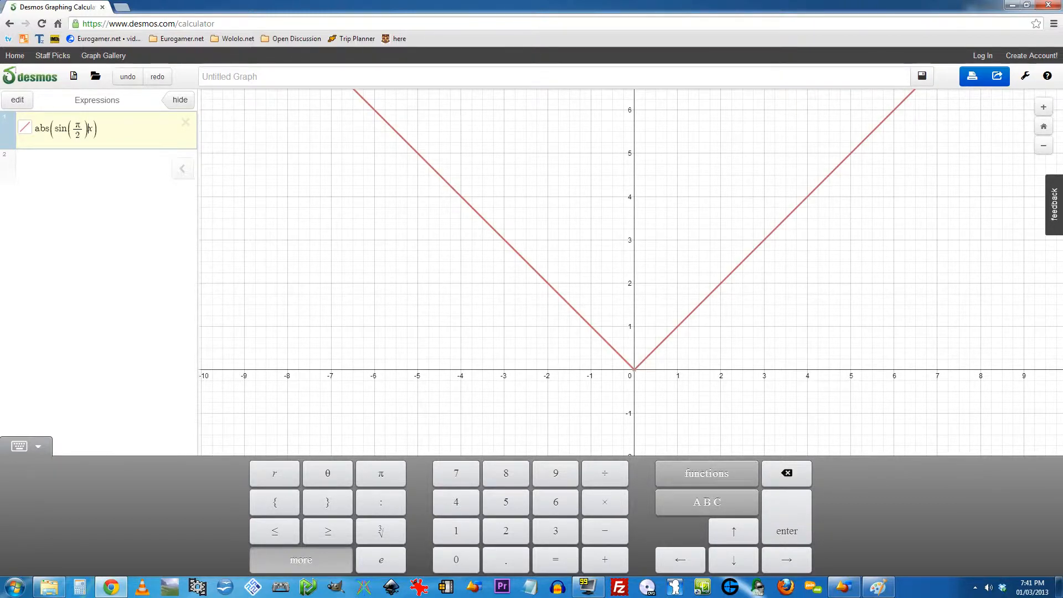
key(BackSpace)
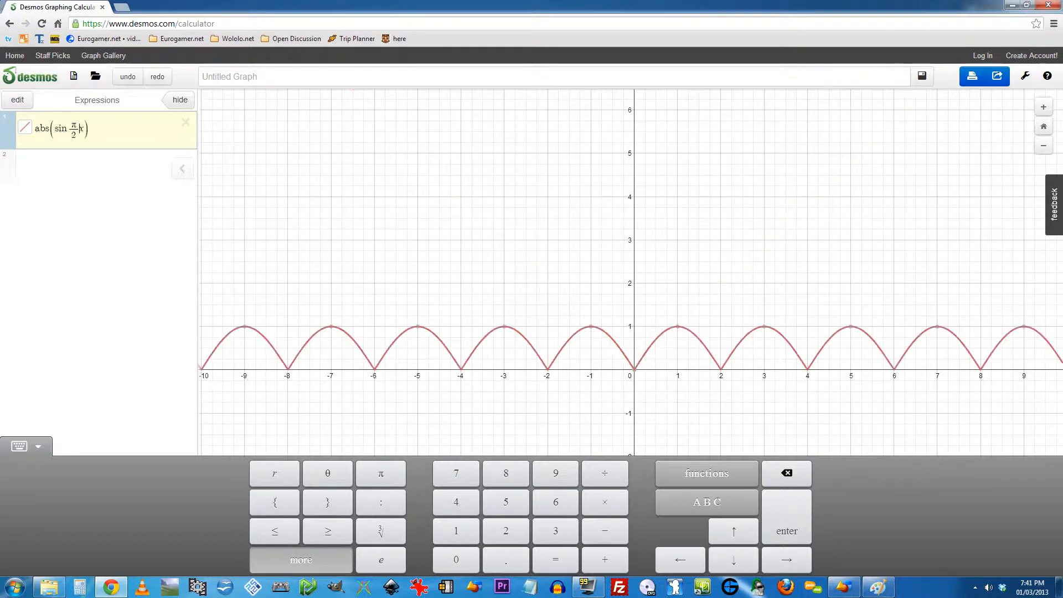
- Replace the π/2 fraction inside the sine with plain π, giving abs(sin πx)
key(BackSpace)
key(BackSpace)
key(BackSpace)
key(BackSpace)
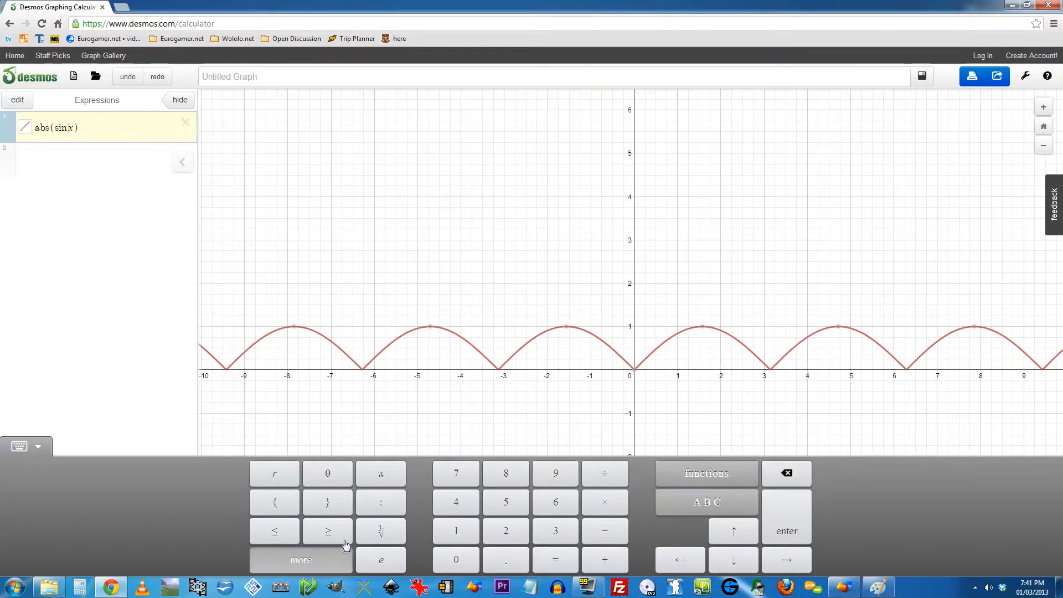
click(381, 473)
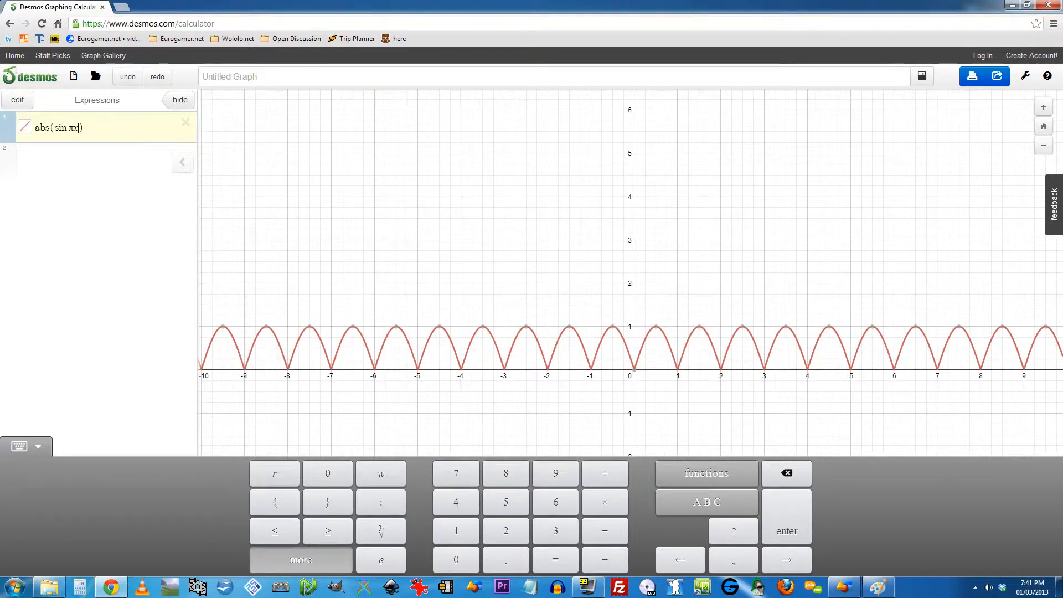
- Try to divide πx by 2 by adding a division after x, and remove the division again
text(/)
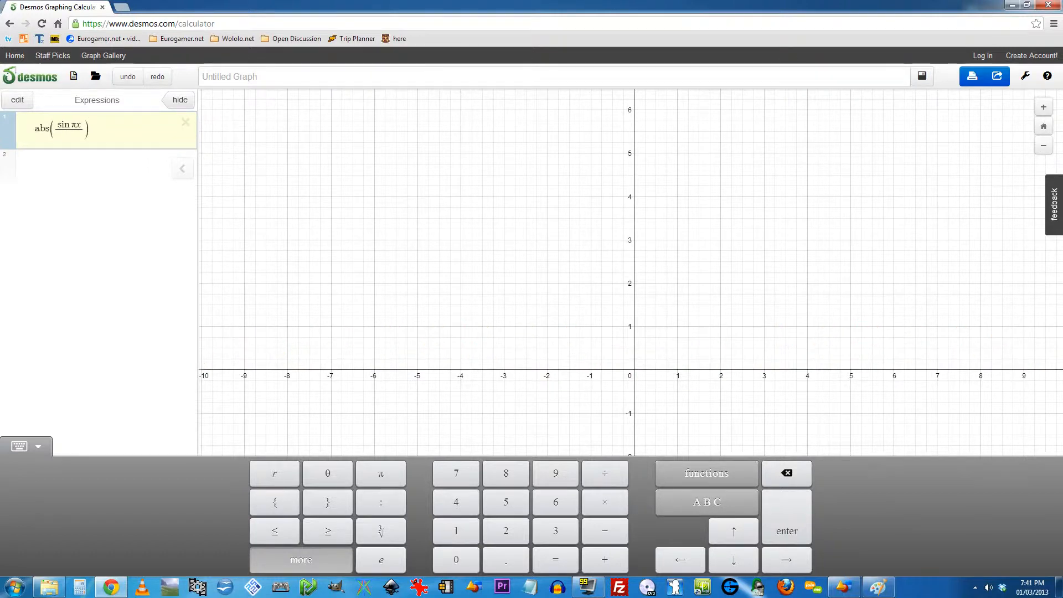
text(2)
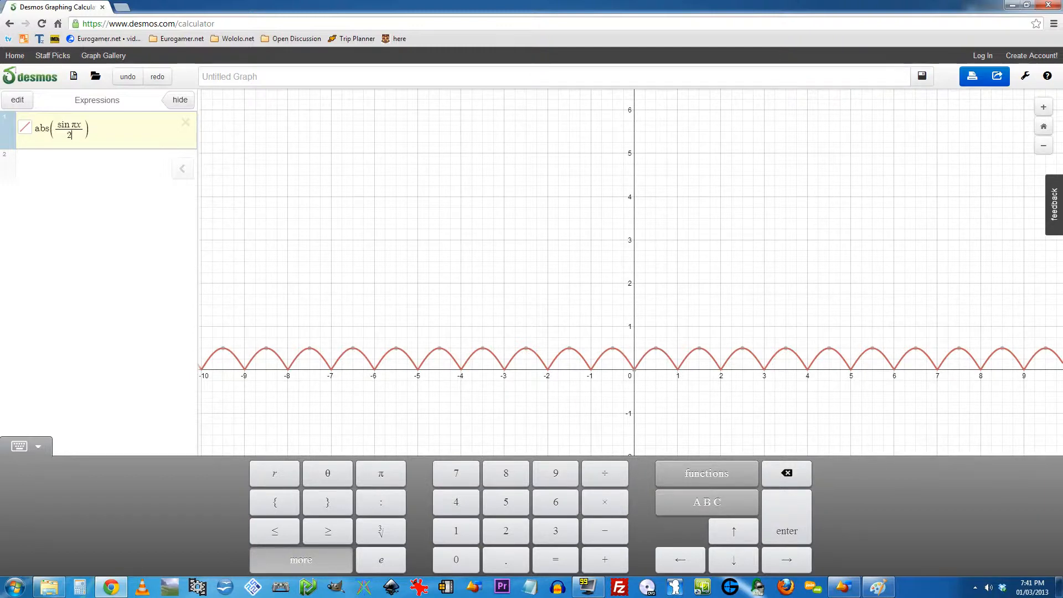
key(BackSpace)
key(BackSpace)
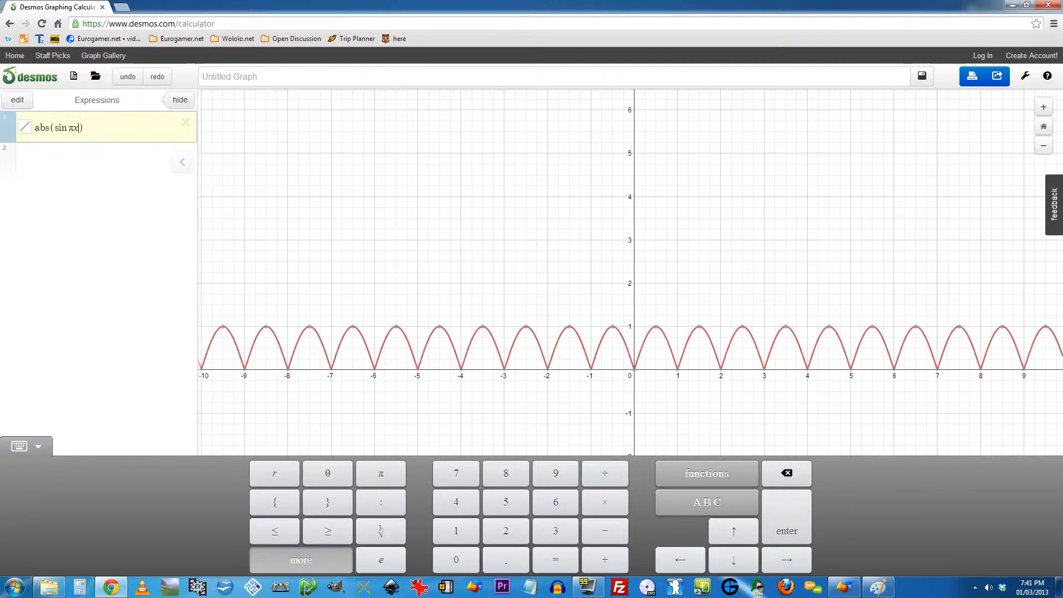
- Insert the factor 0.5 before π inside the sine, giving abs(sin 0.5πx)
text(2)
key(BackSpace)
text(0.5)
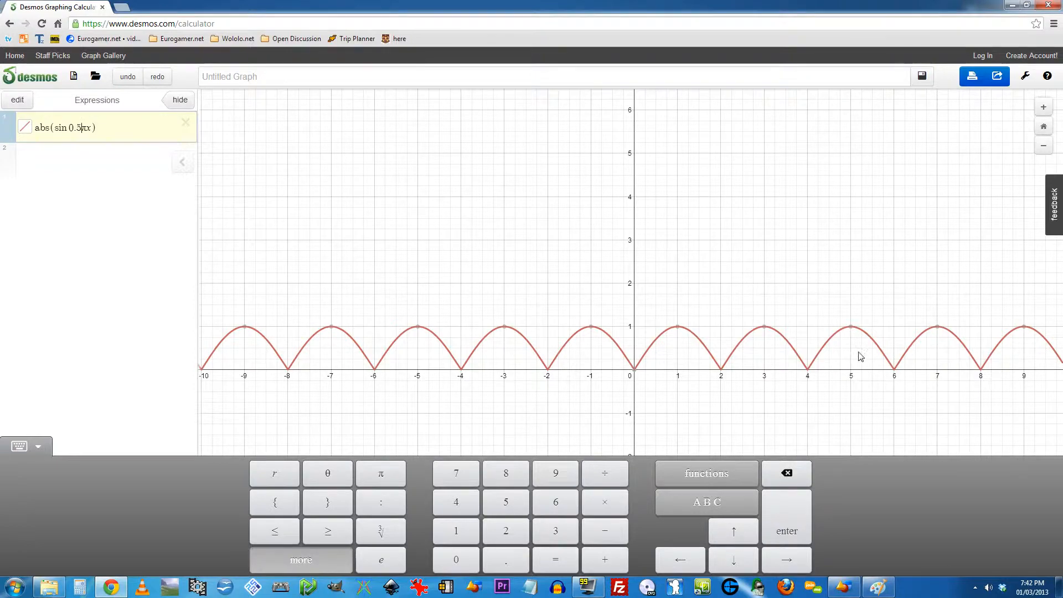
- Switch to Art of Illusion and activate the Move tool with the cube enlarged in the Front view
click(842, 591)
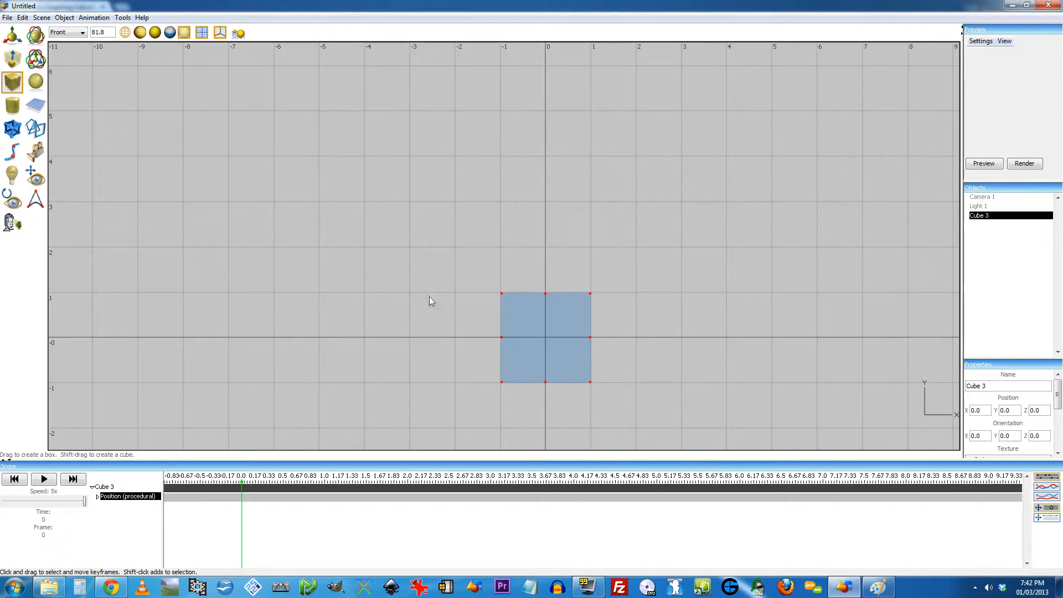
drag(555, 350, 524, 345)
key(Delete)
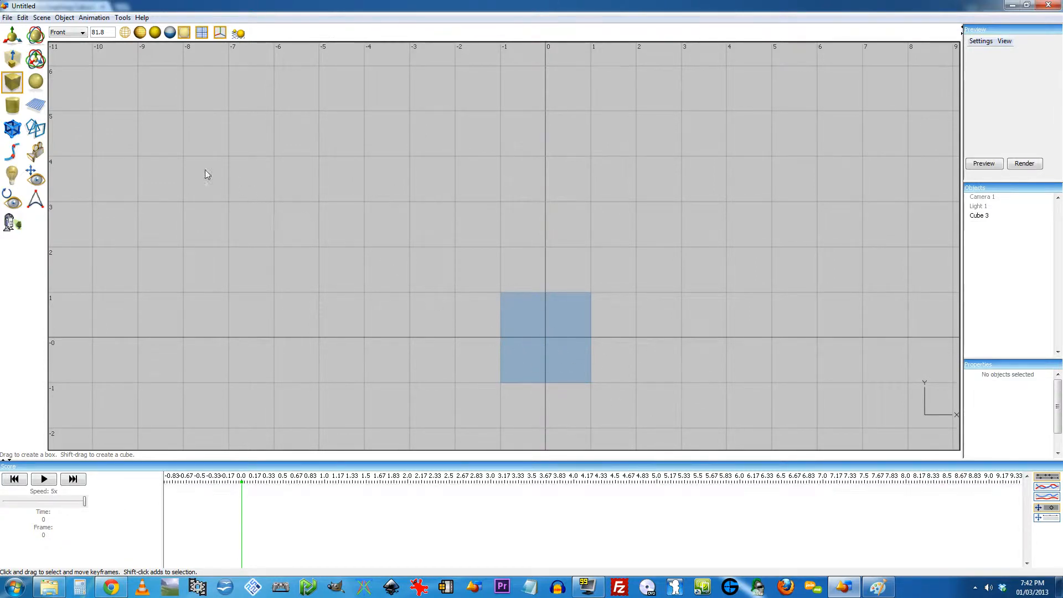
click(13, 36)
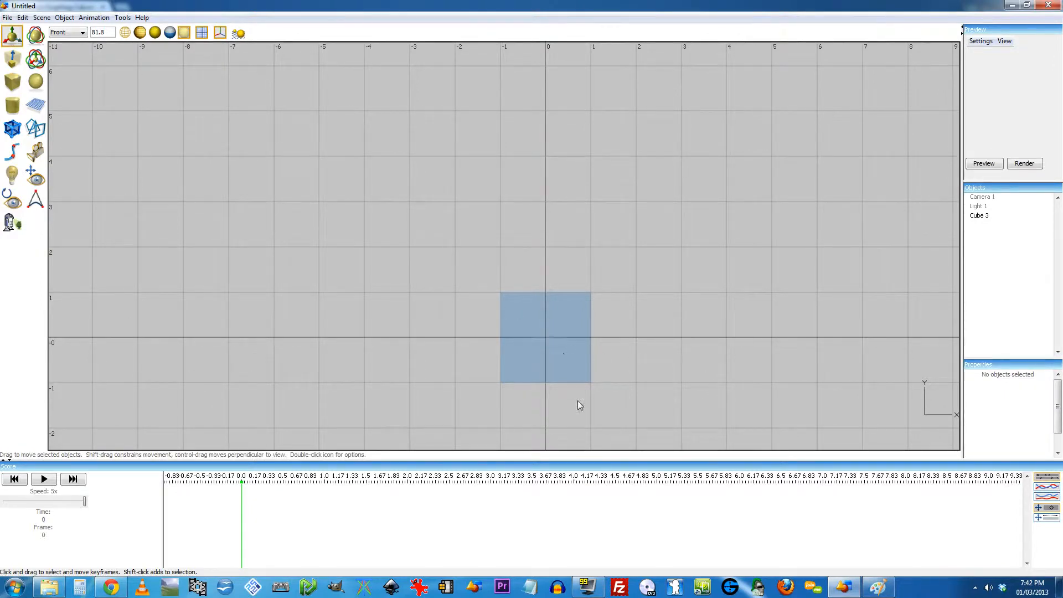
scroll(577, 400, up, 4)
right_drag(680, 384, 613, 239)
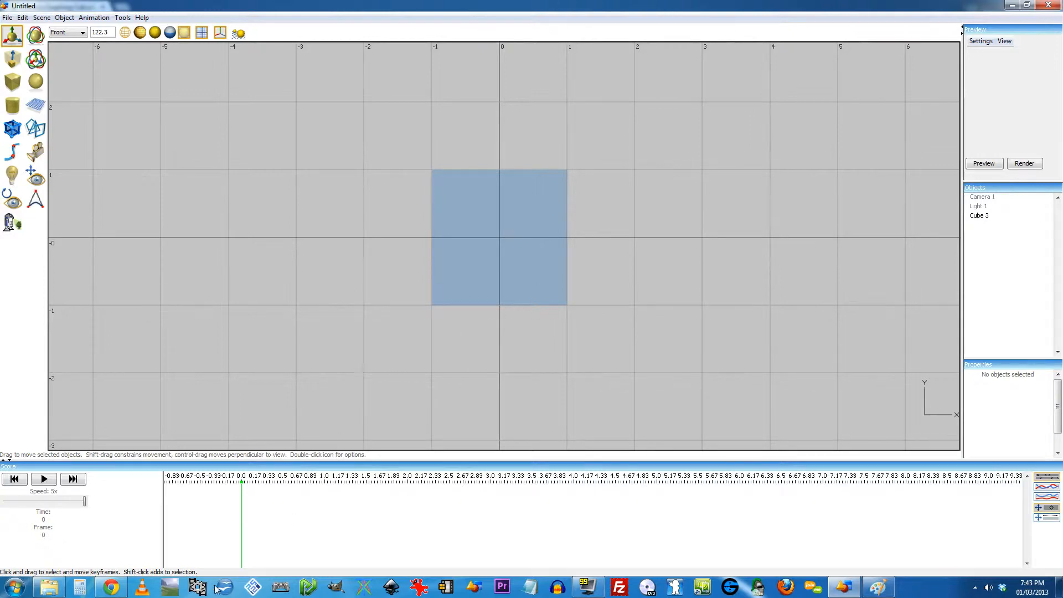
- Switch to the Desmos graph and try a factor of 2 in front of abs(sin 0.5πx), removing it again
mouse_move(110, 591)
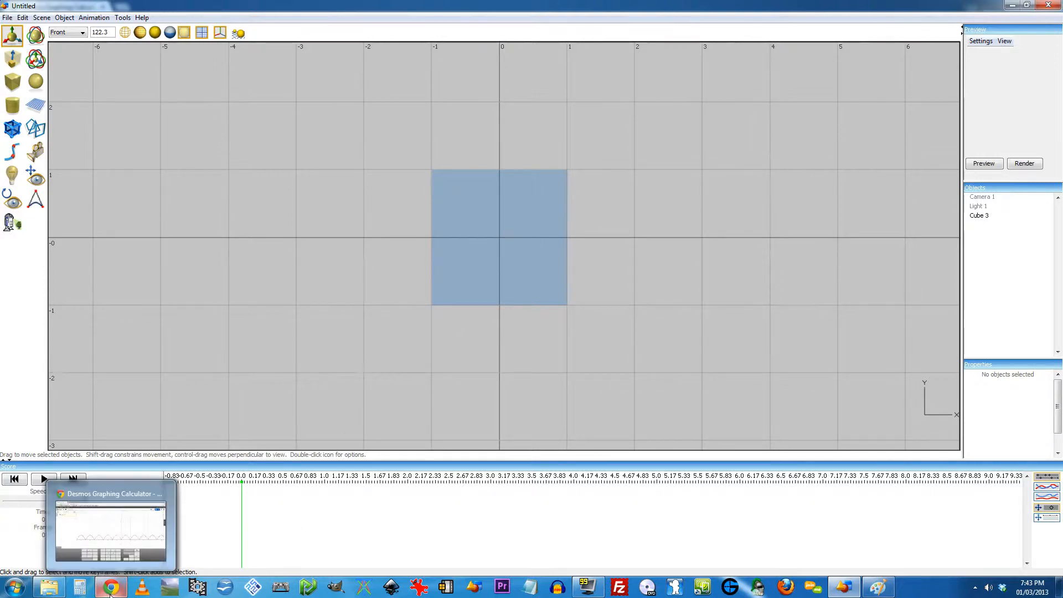
click(110, 591)
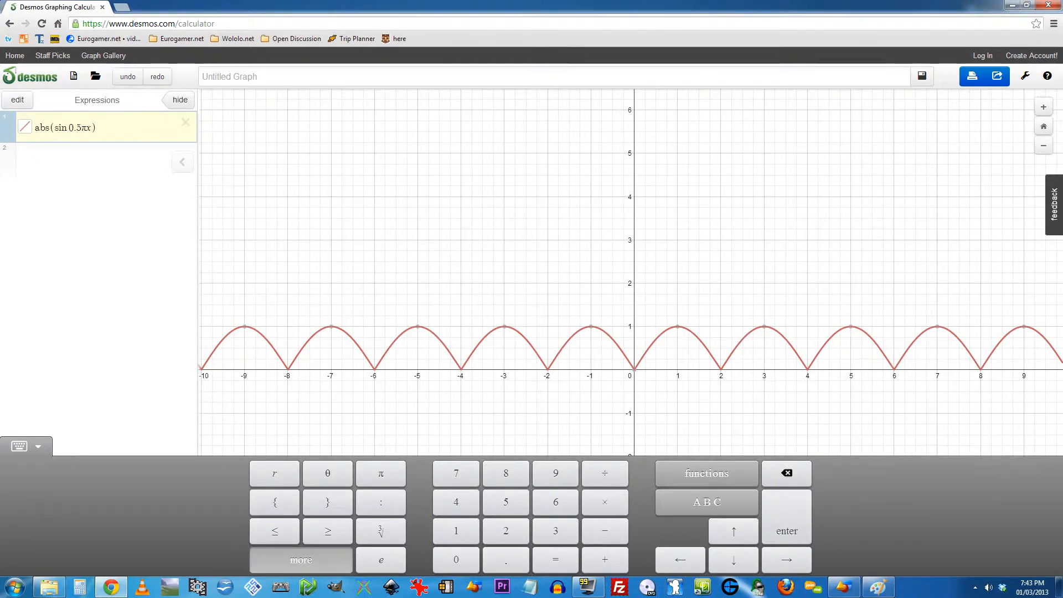
key(Home)
text(2)
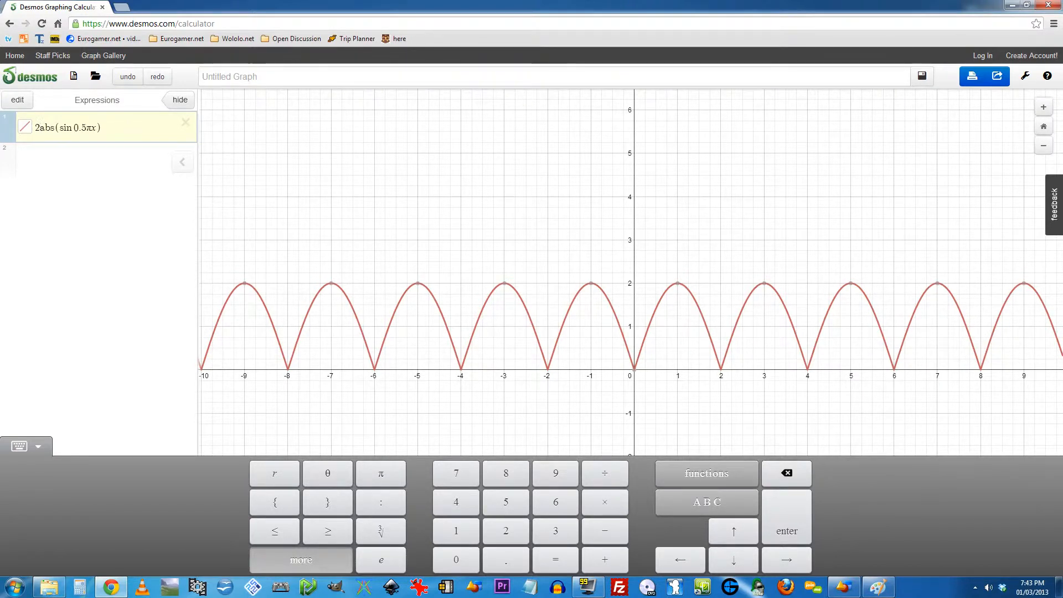
key(BackSpace)
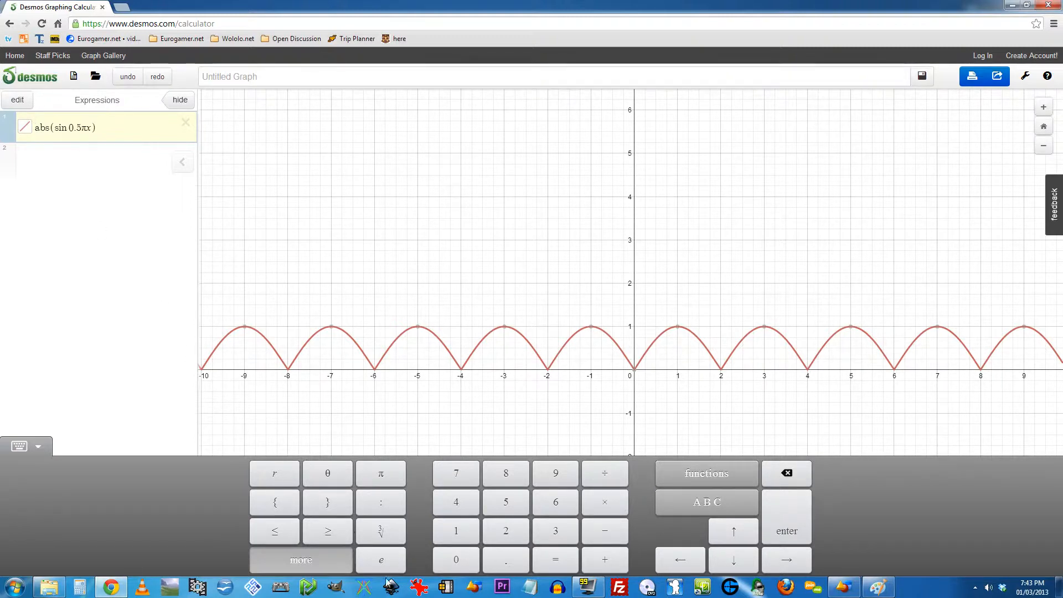
- Multiply the abs expression by the square root of 2, giving √2 abs(sin 0.5πx)
click(305, 560)
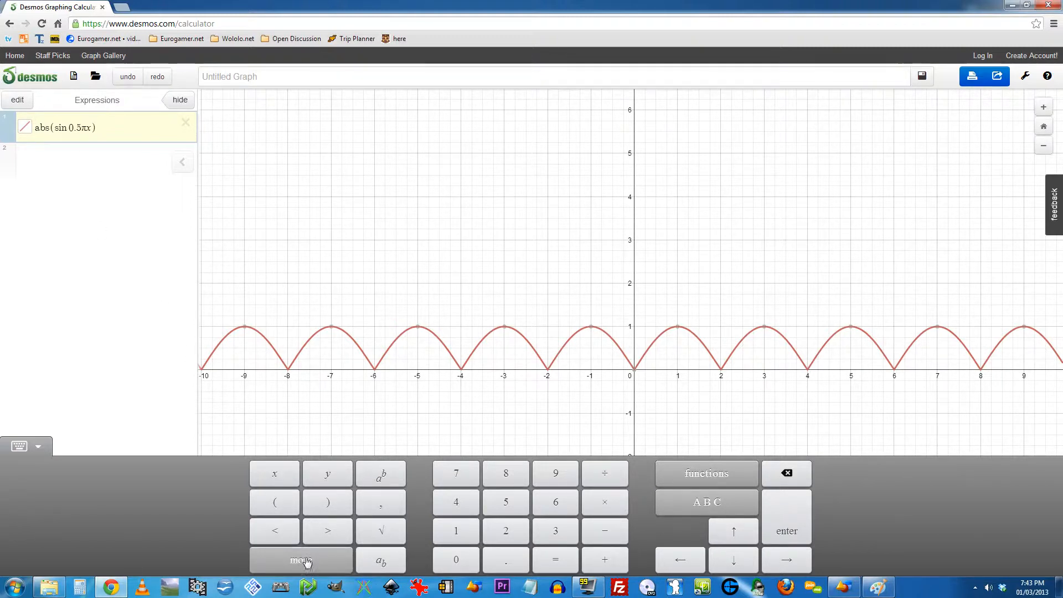
click(381, 530)
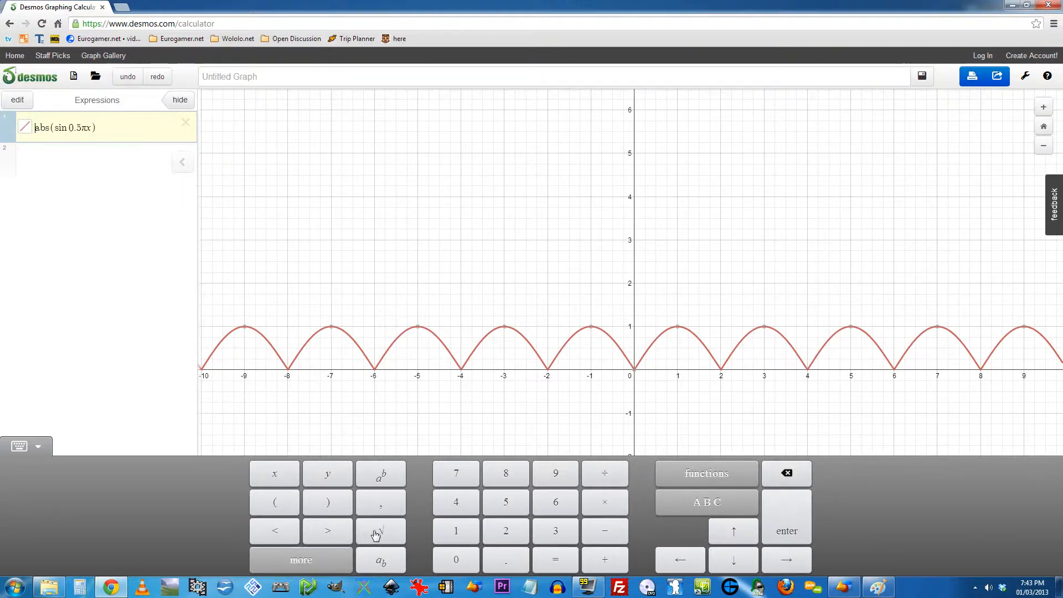
click(493, 533)
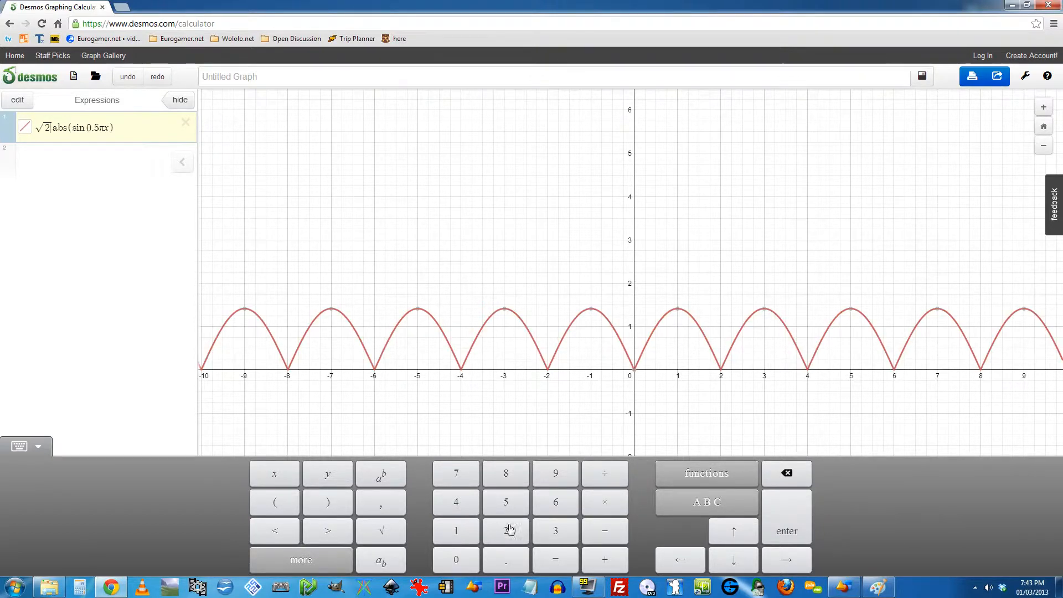
- Switch to the Windows Calculator, compute the square root of 2 and minimise the calculator
click(79, 587)
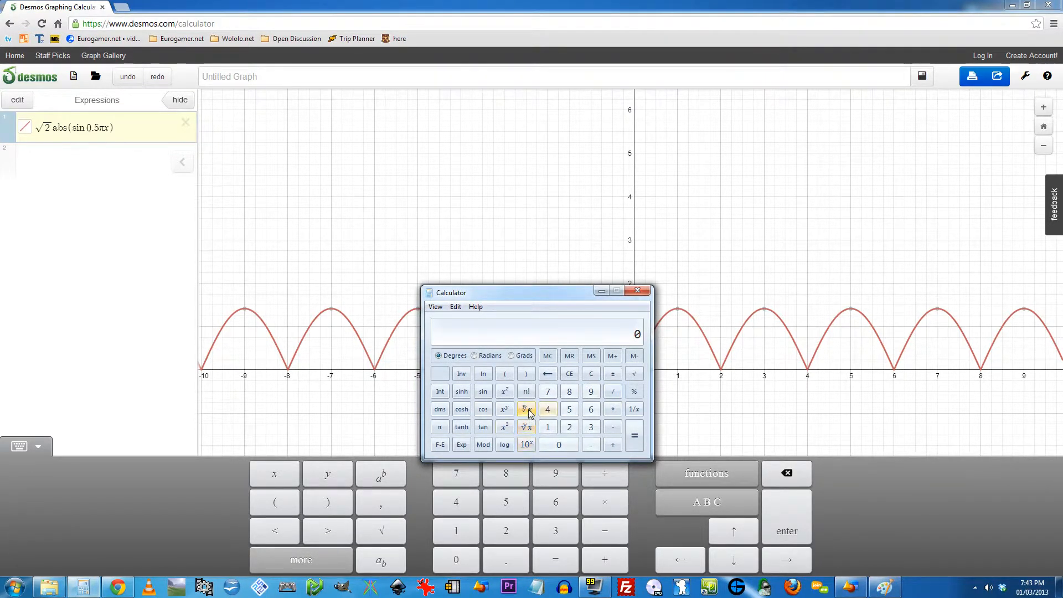
click(569, 427)
click(526, 409)
click(569, 427)
click(635, 438)
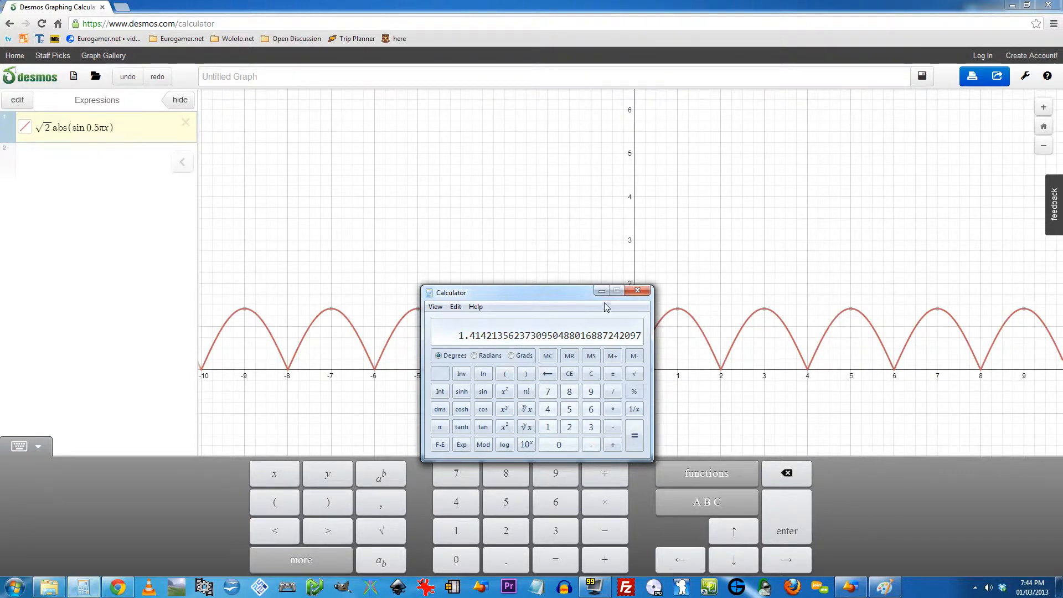
mouse_move(679, 314)
click(601, 292)
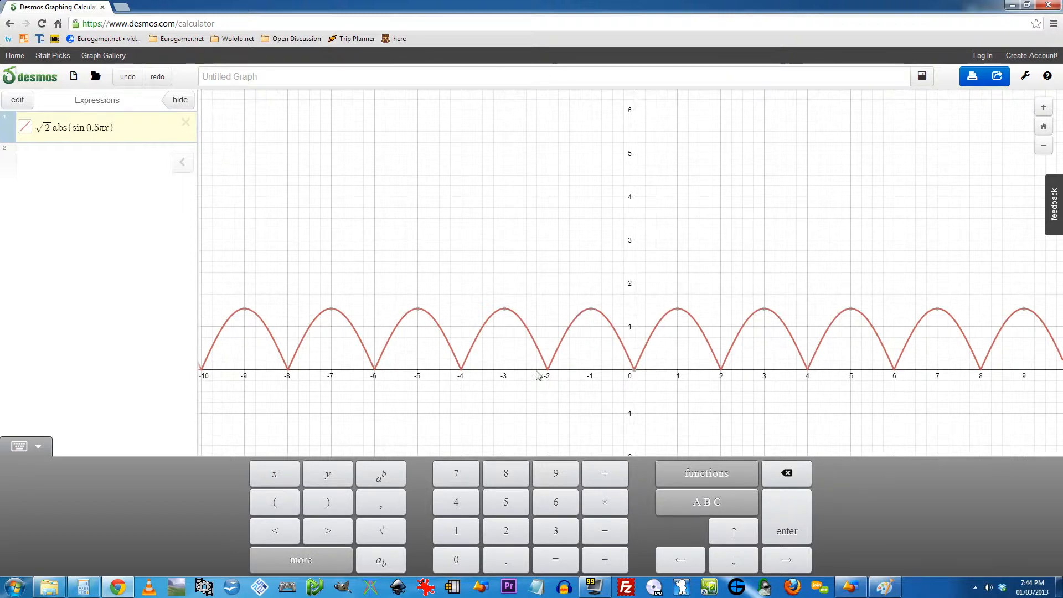
- Switch to Art of Illusion and move the cube up to about X -0.99, Y 1.006
click(850, 587)
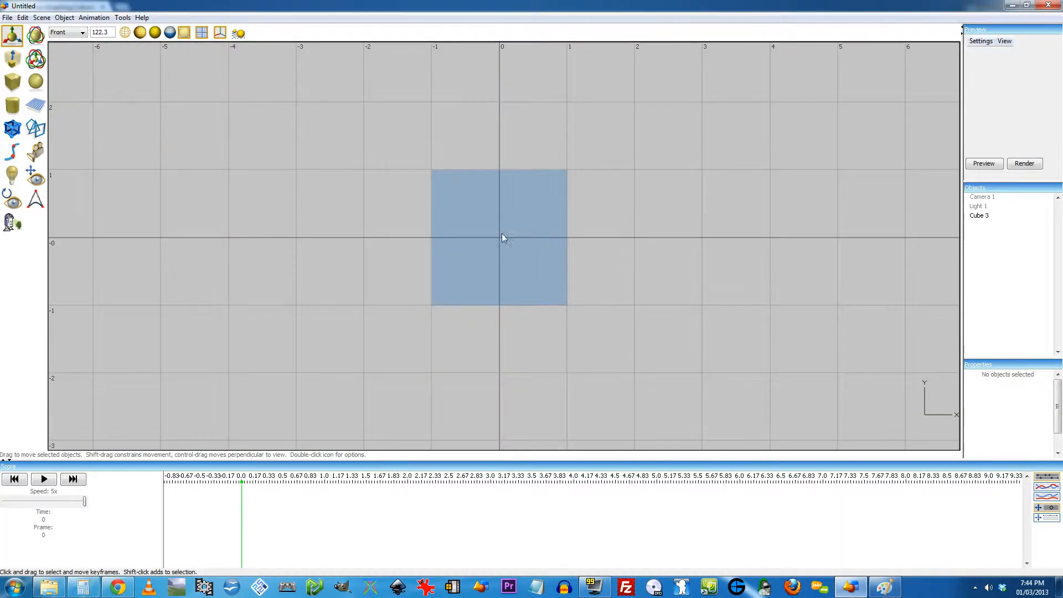
drag(525, 277, 461, 214)
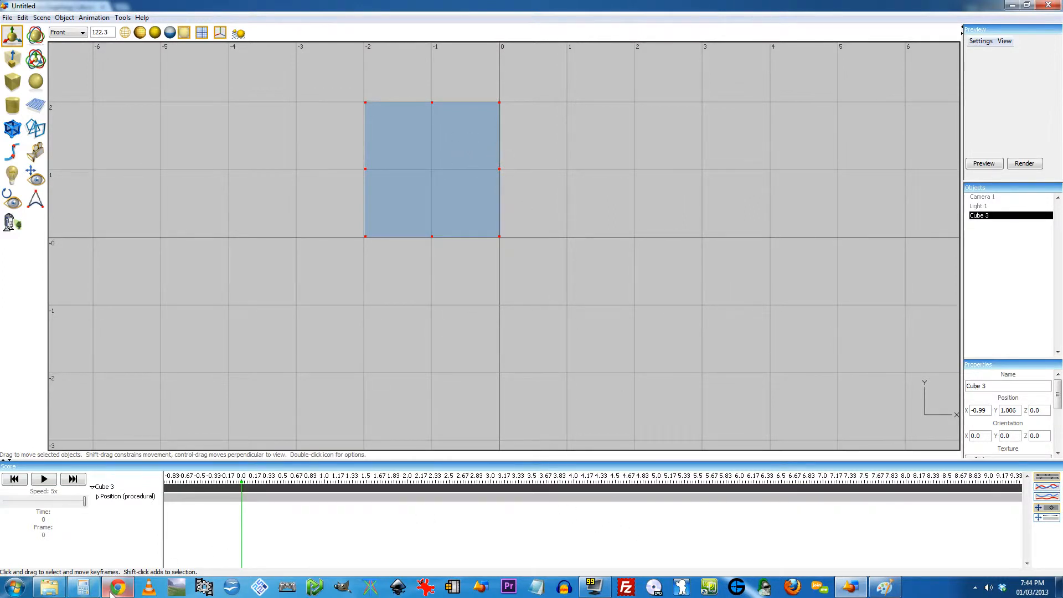
- Switch to the Desmos graph, enclose √2 in parentheses and subtract 1 inside them, giving (√2−1)abs(sin 0.5πx)
mouse_move(121, 589)
click(110, 514)
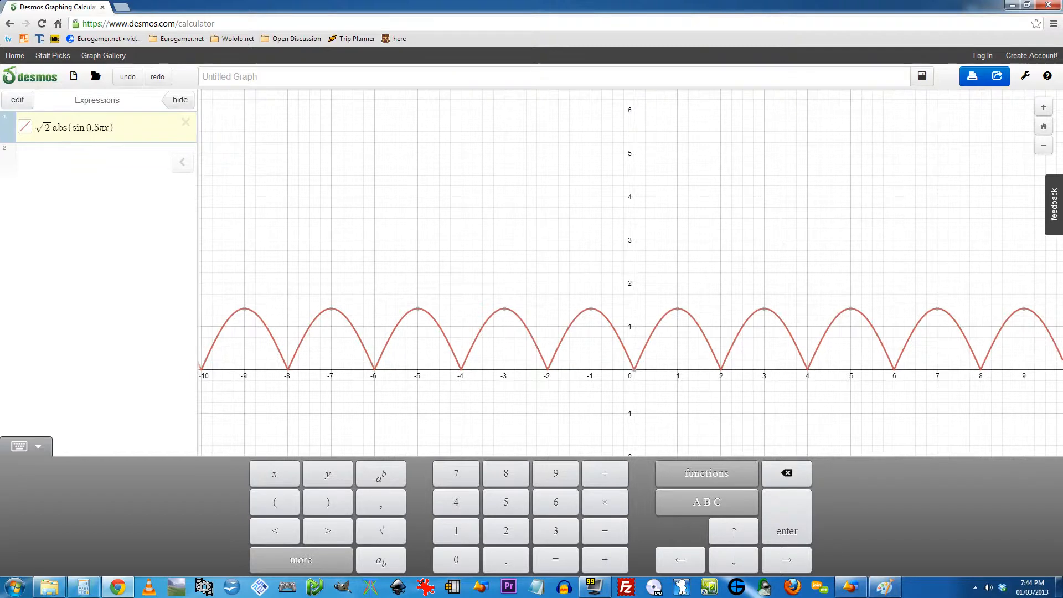
key(Home)
text(()
key(Right)
key(Right)
key(Right)
text())
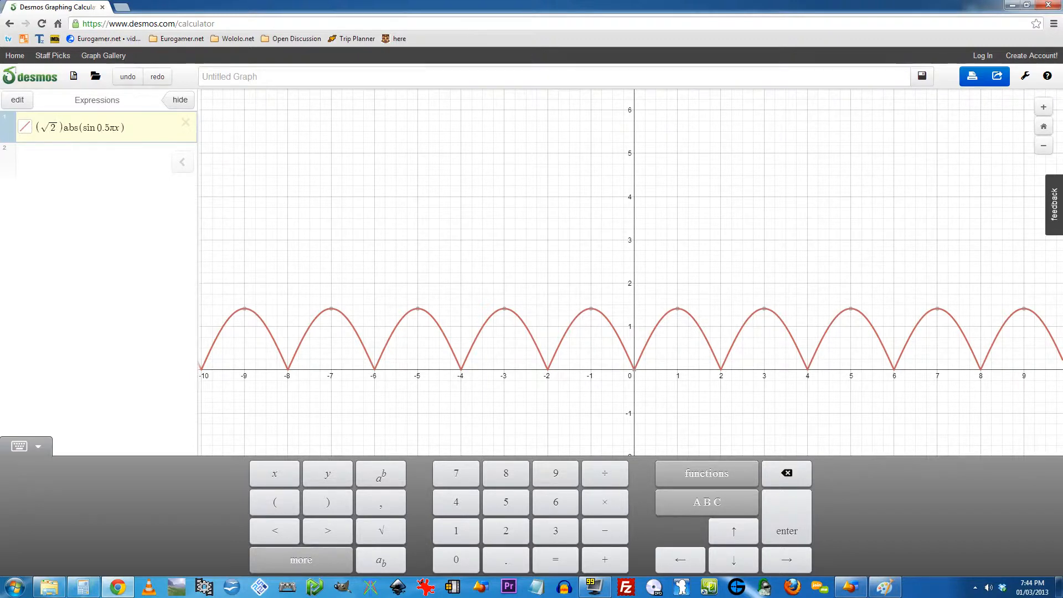
text(-1)
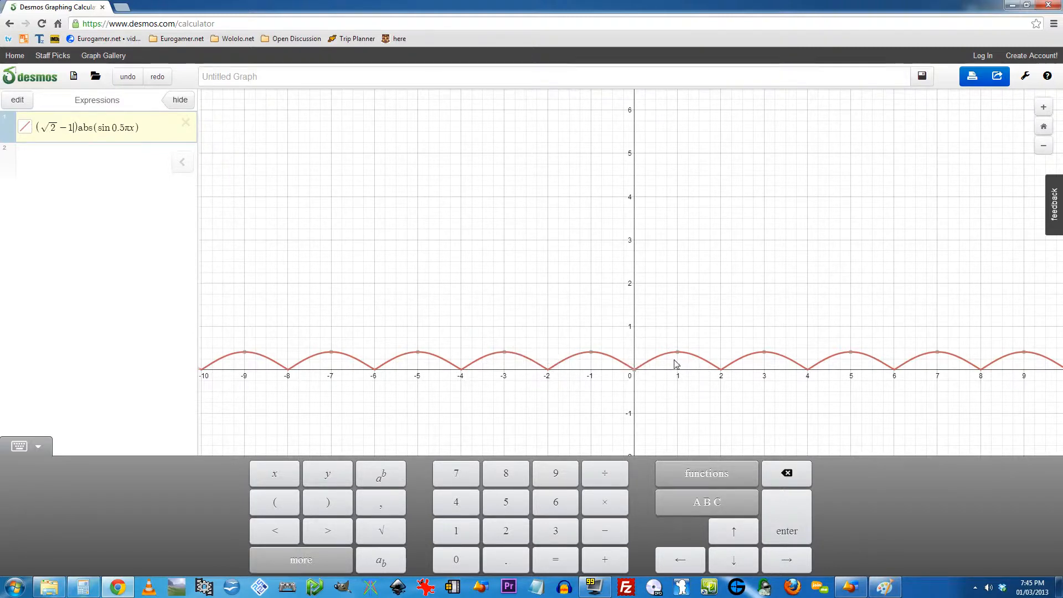
mouse_move(678, 357)
- Select and copy the whole expression (√2−1)abs(sin 0.5πx)
drag(139, 127, 28, 127)
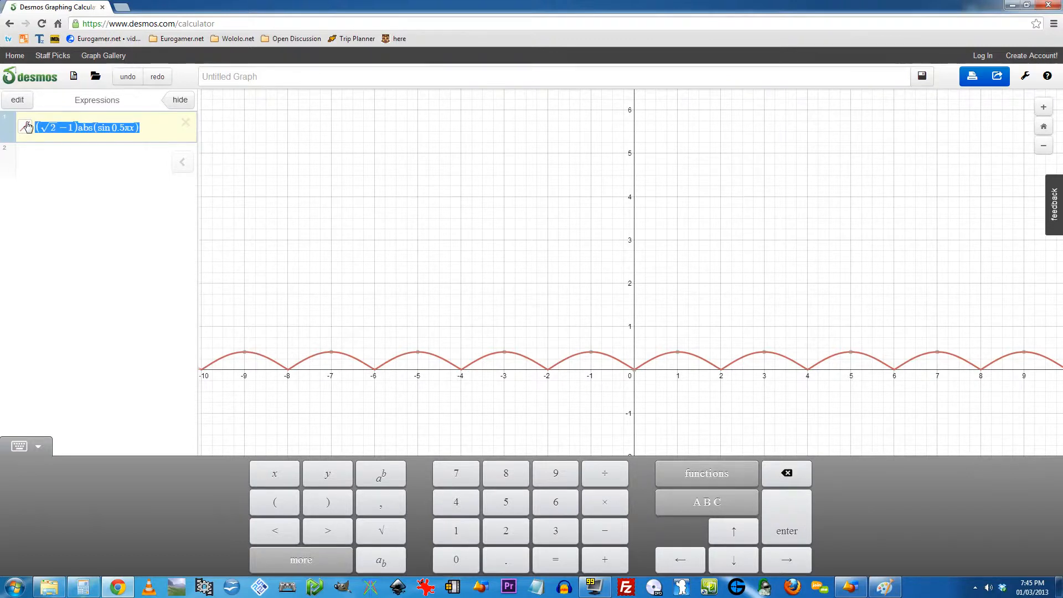
right_click(100, 135)
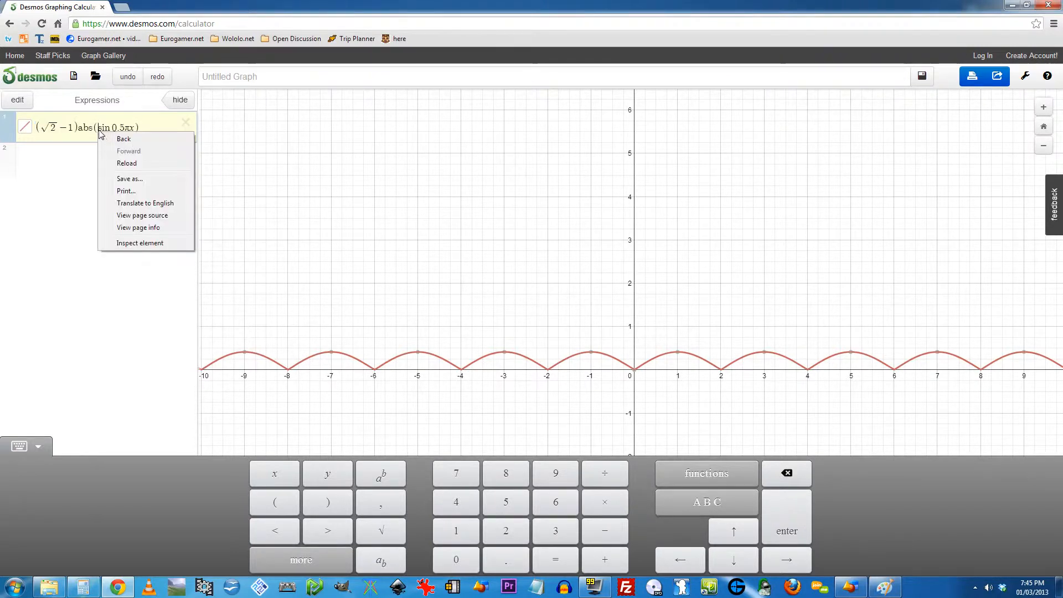
click(98, 127)
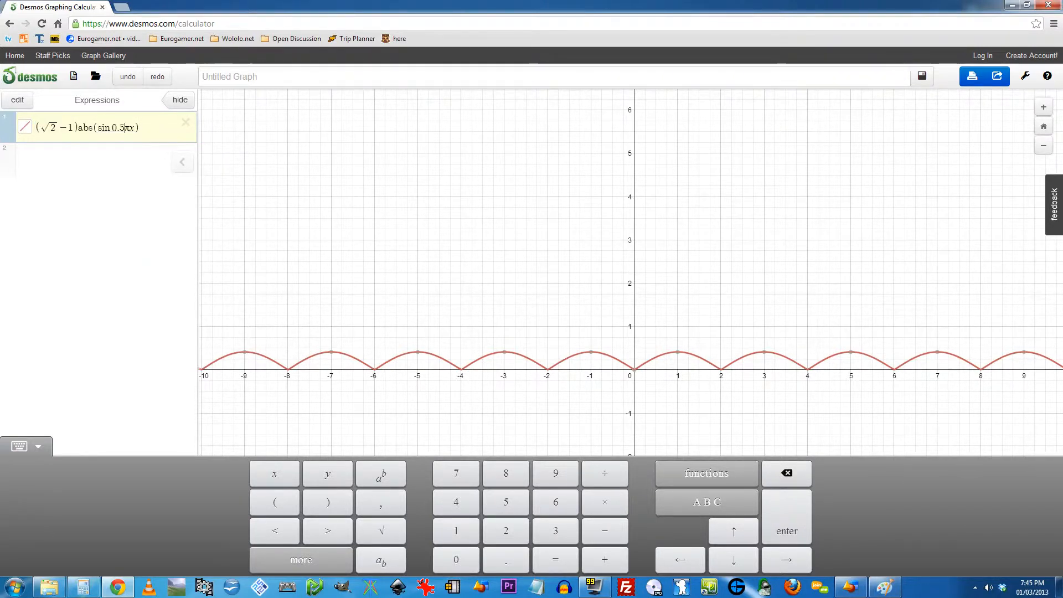
drag(140, 128, 28, 128)
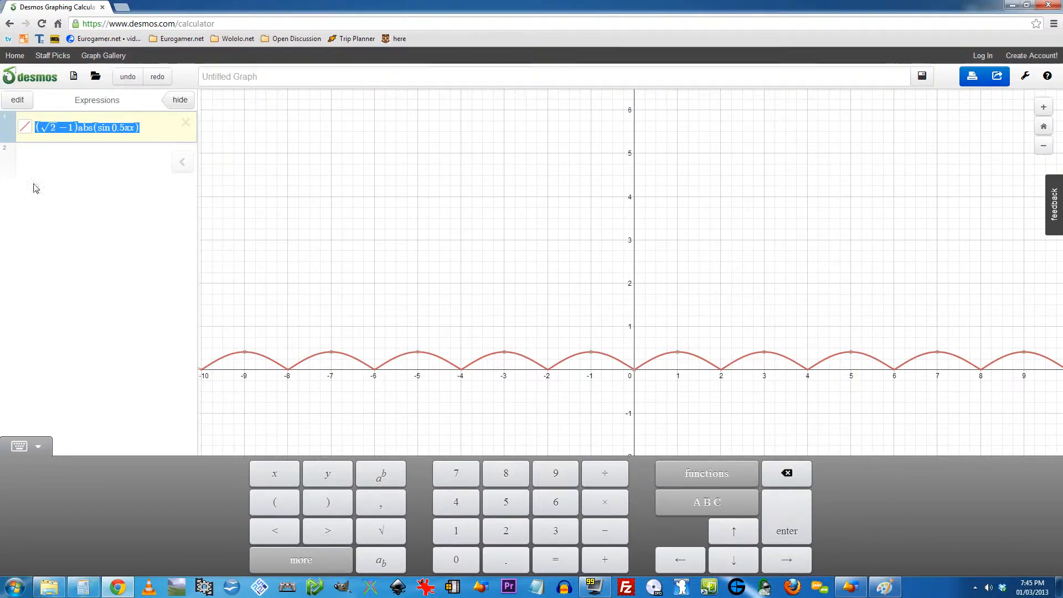
- Switch to Art of Illusion, set the timeline to time 0 and open Cube 3's procedural position track for editing
click(850, 587)
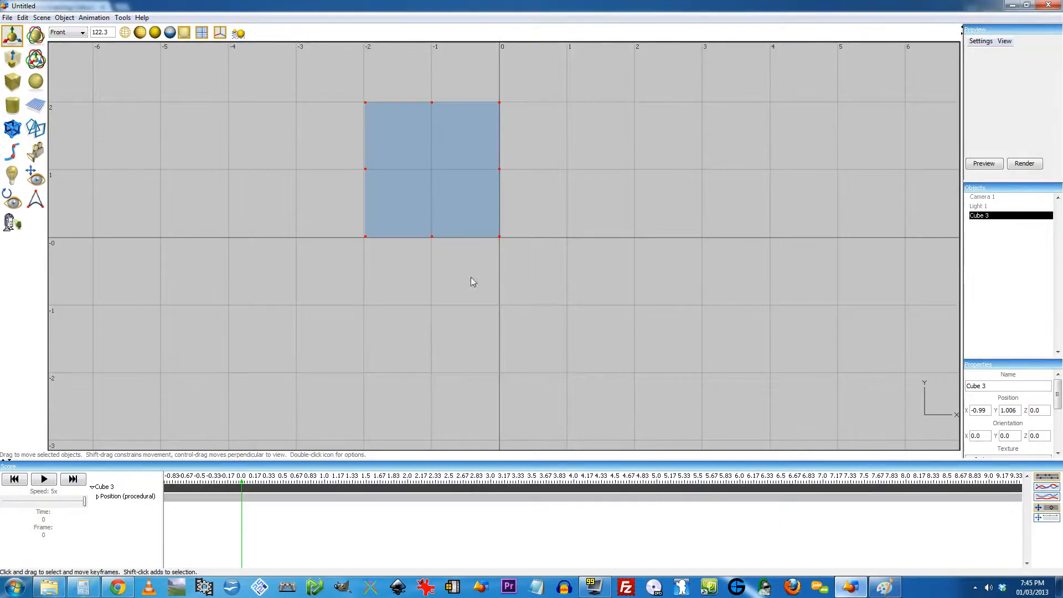
click(243, 483)
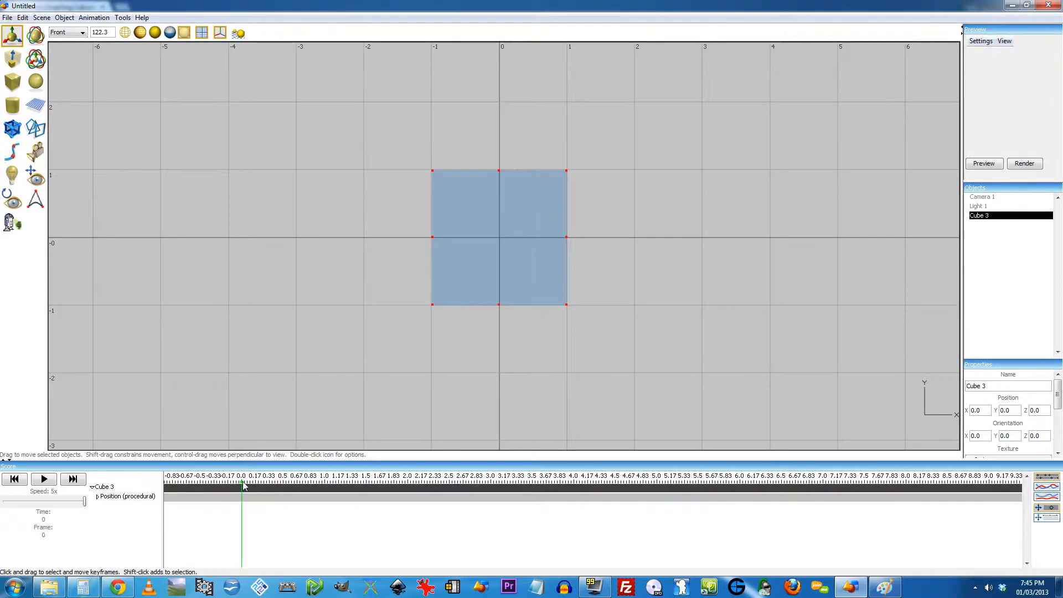
double_click(113, 498)
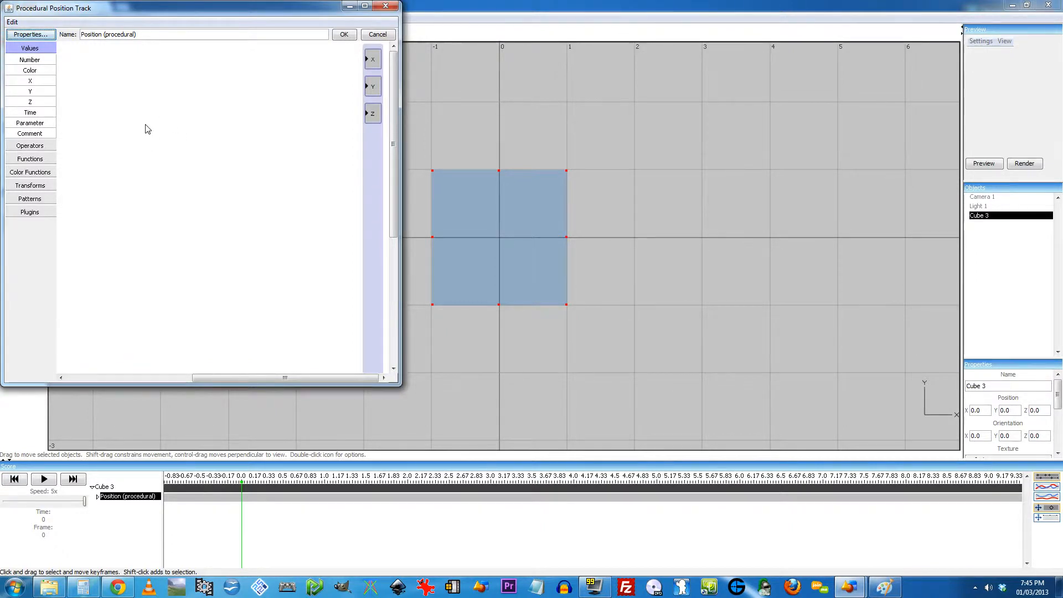
- Add a comment module to the position procedure and open its text for editing with the placeholder text selected
click(46, 135)
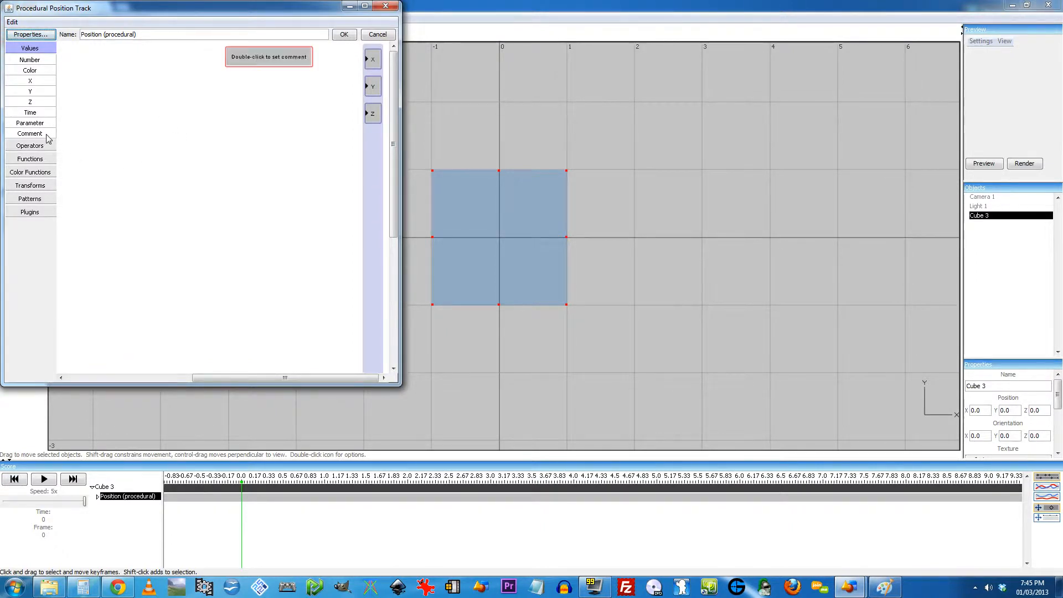
double_click(260, 58)
key(ctrl+a)
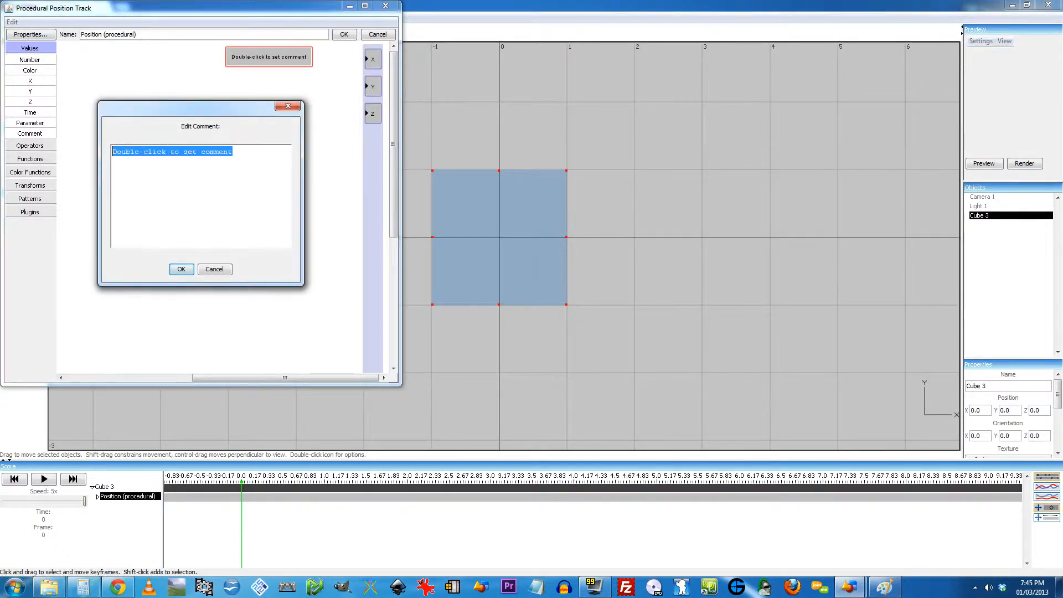
key(ctrl+v)
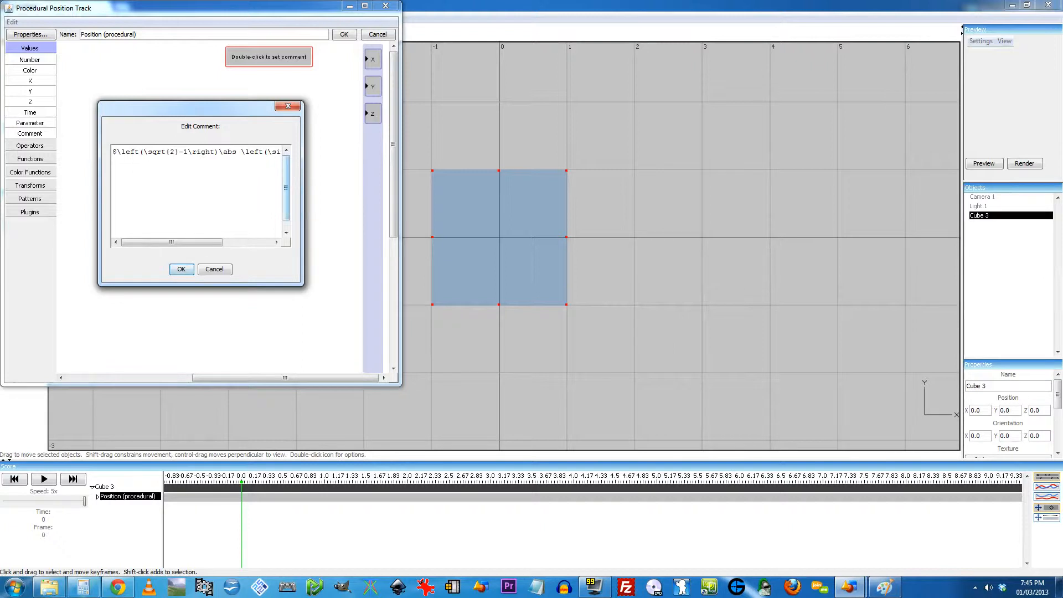
drag(195, 243, 244, 242)
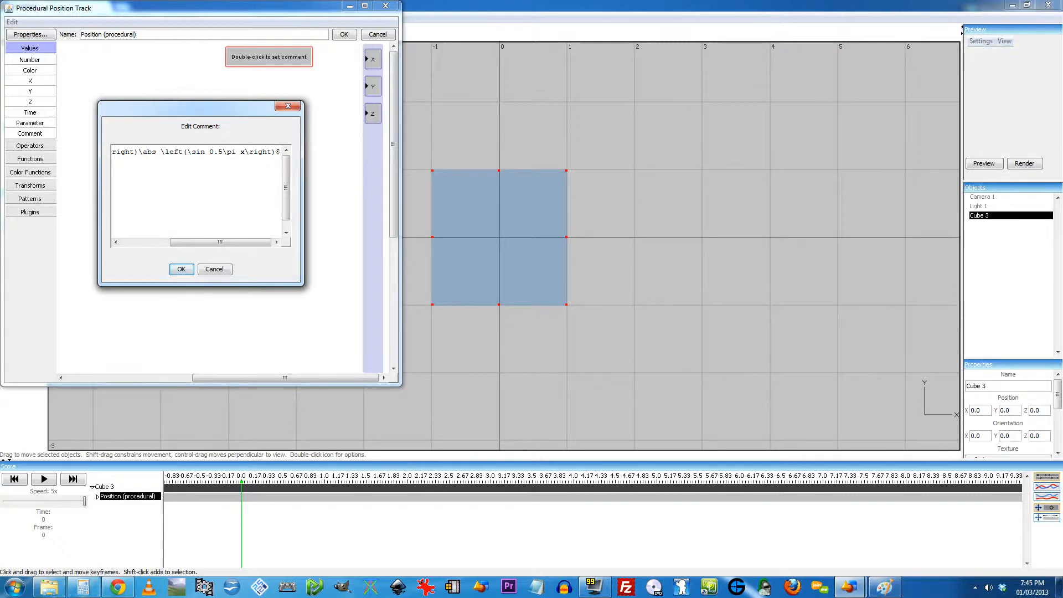
key(ctrl+a)
key(BackSpace)
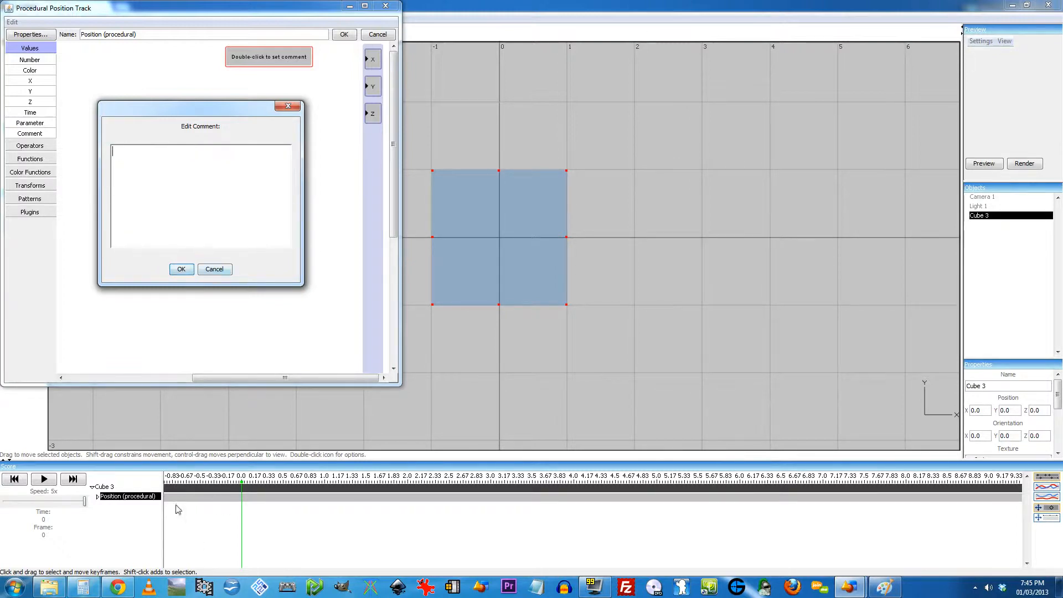
- Switch to the Desmos graph and copy the complete expression (√2−1)abs(sin 0.5πx) again
click(117, 588)
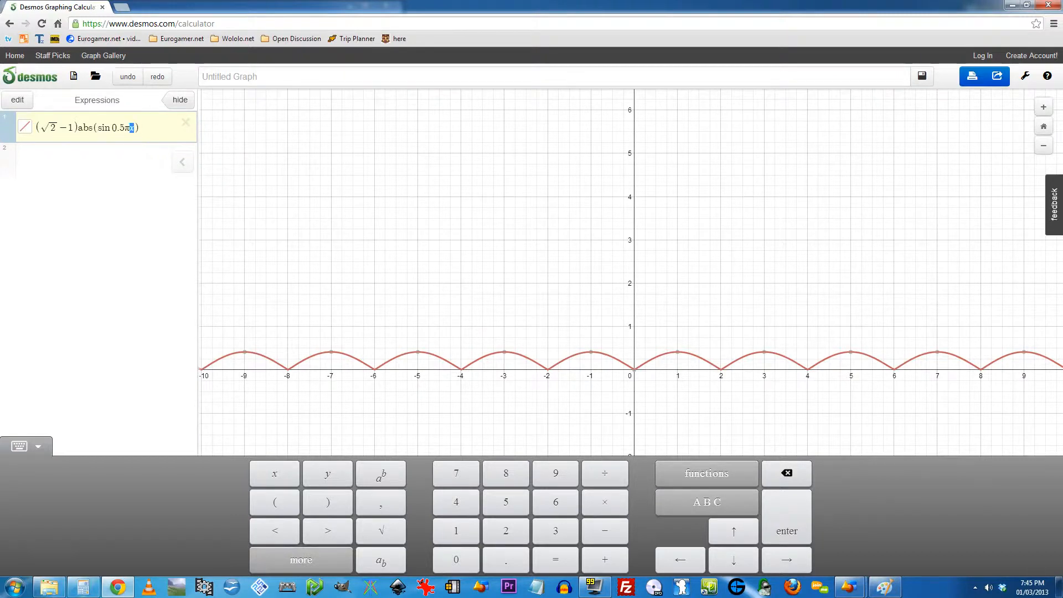
key(shift+Left)
key(shift+Left)
key(shift+Left)
key(shift+Left)
key(shift+Left)
key(shift+Left)
key(shift+Left)
key(shift+Left)
key(shift+Left)
key(shift+Left)
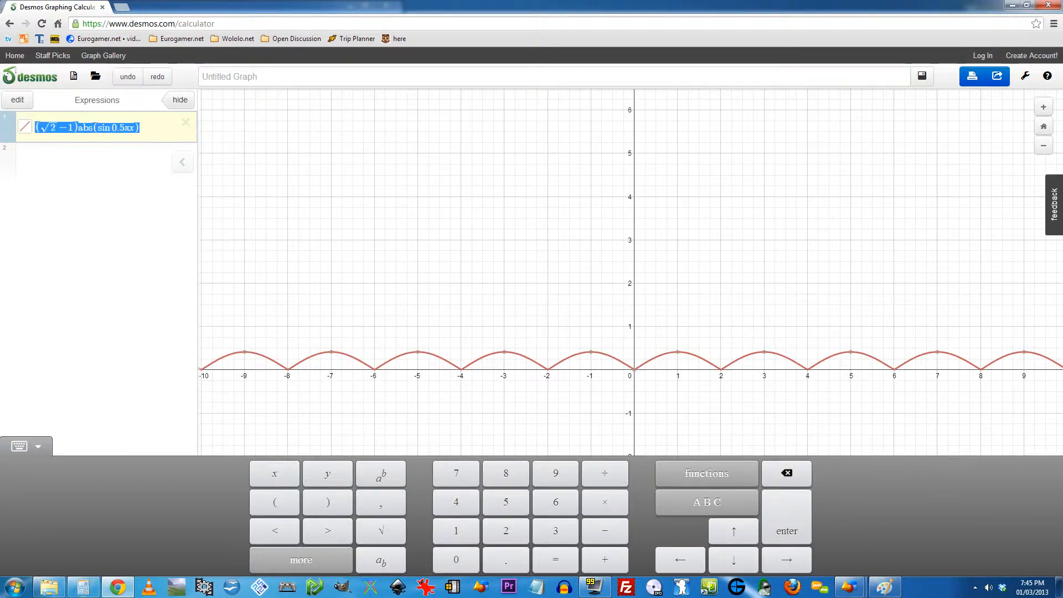
right_click(45, 133)
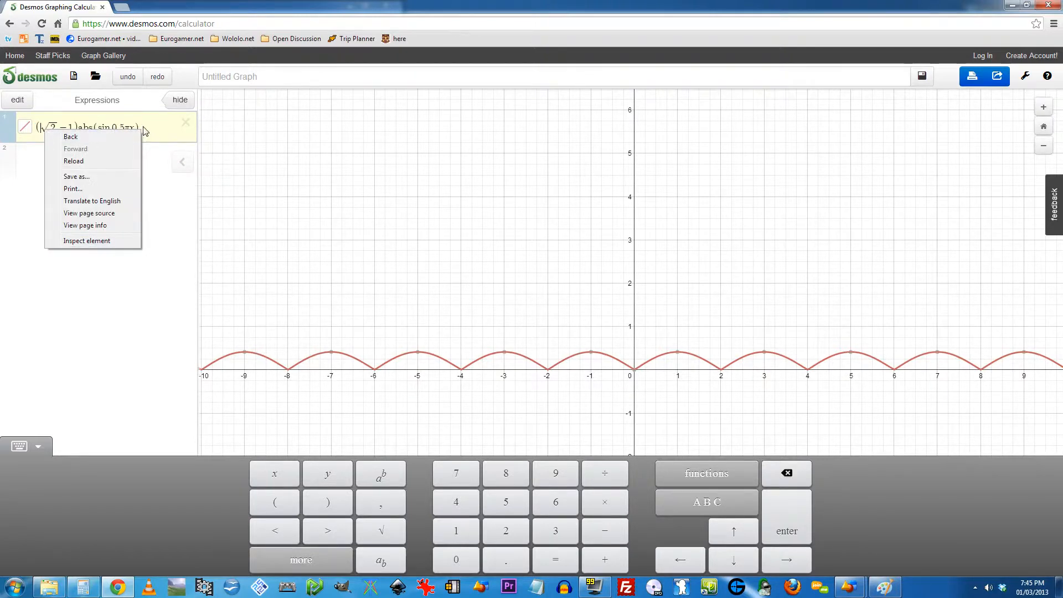
key(Escape)
key(shift+Left)
key(shift+Left)
key(shift+Left)
key(shift+Left)
key(shift+Left)
key(shift+Left)
key(shift+Left)
key(shift+Left)
key(shift+Left)
key(shift+Left)
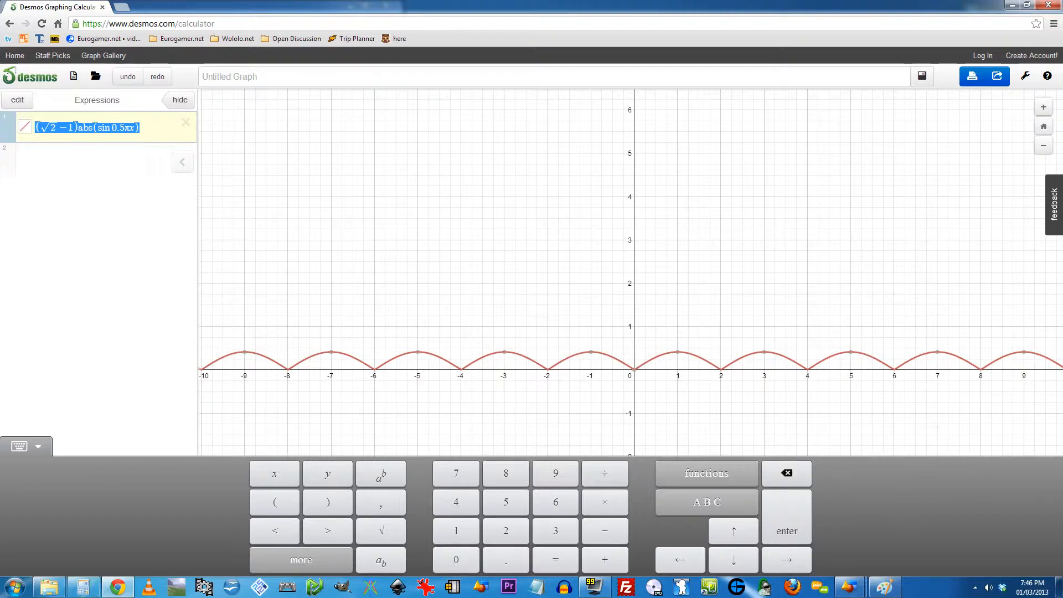
- Switch back to Art of Illusion, paste the expression into the comment and remove the leading $\left(\ code before sqrt
mouse_move(849, 587)
click(910, 526)
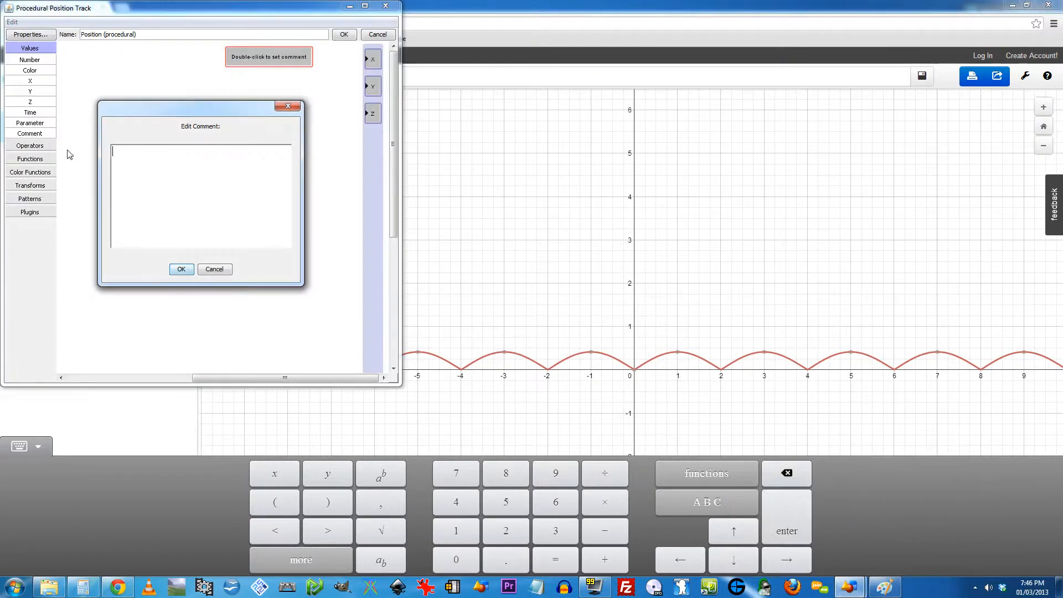
key(ctrl+v)
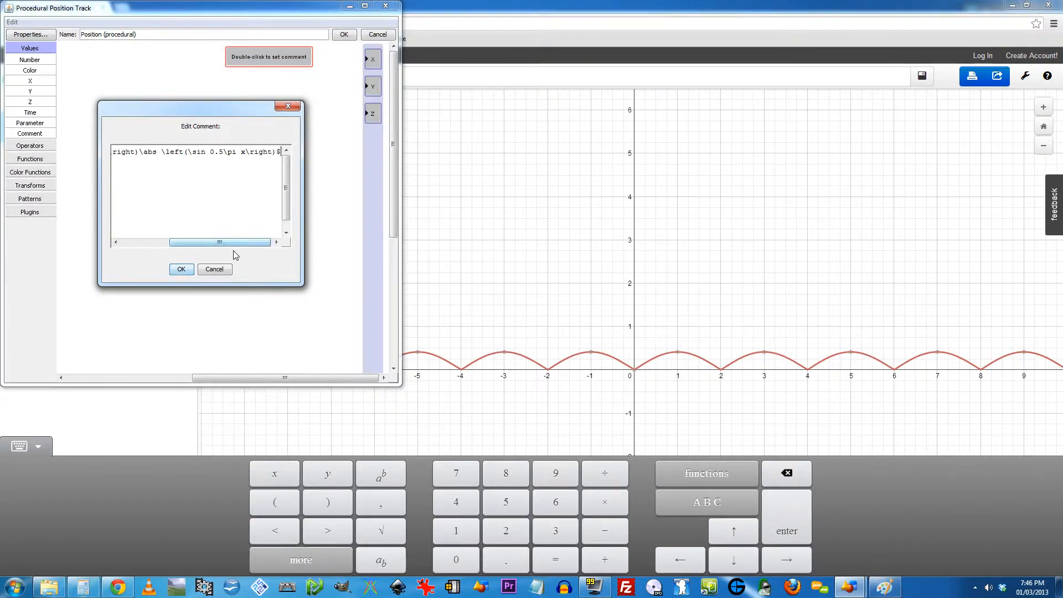
drag(196, 243, 142, 239)
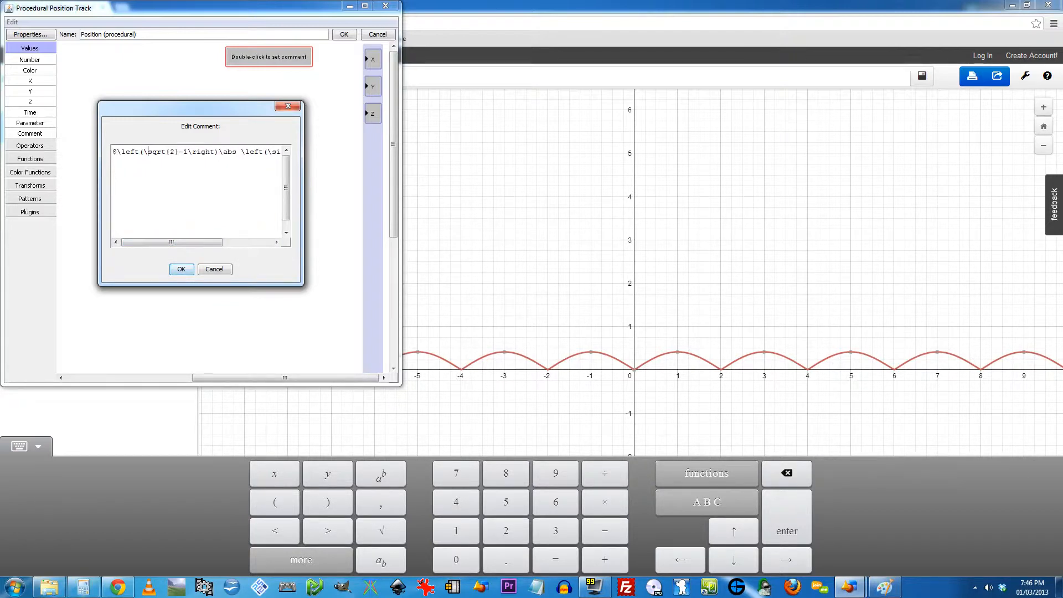
drag(148, 151, 92, 153)
key(BackSpace)
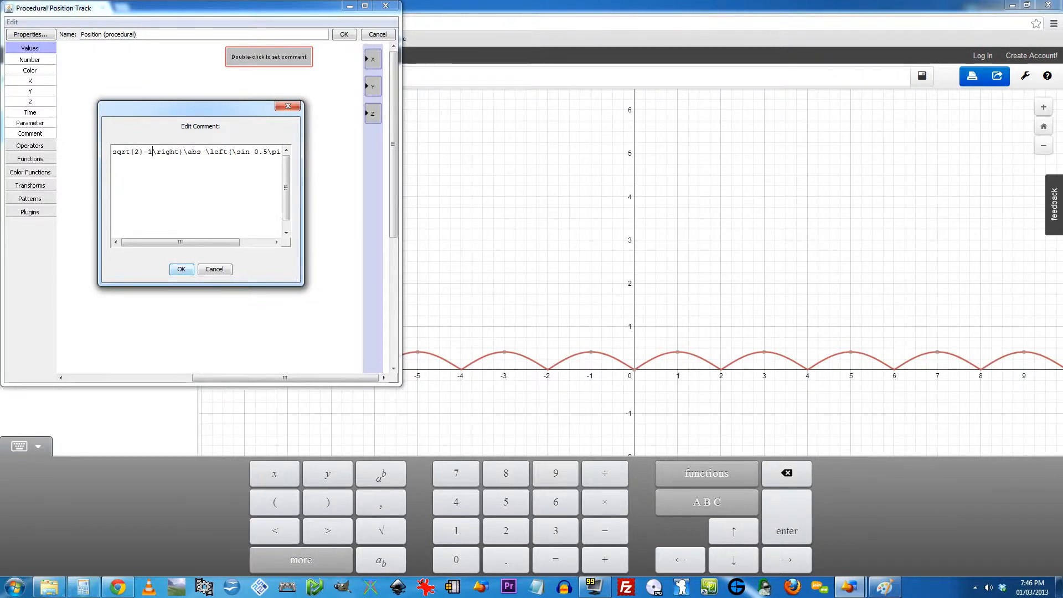
- Clean up the first factor of the comment to read (sqrt2-1), removing the braces and the \right)\ code before abs
text())
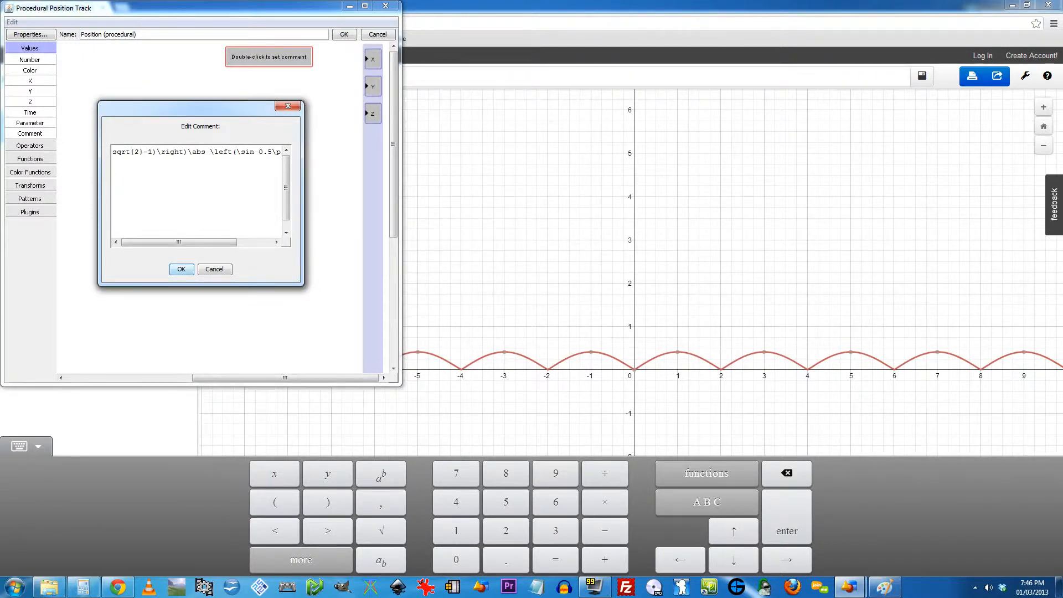
text(()
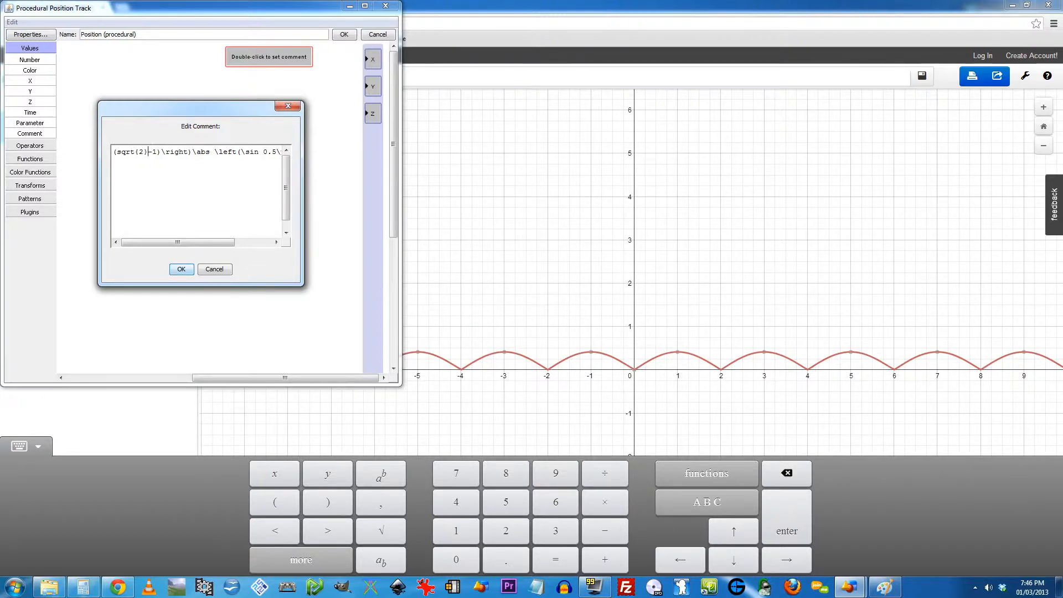
key(BackSpace)
key(Left)
key(BackSpace)
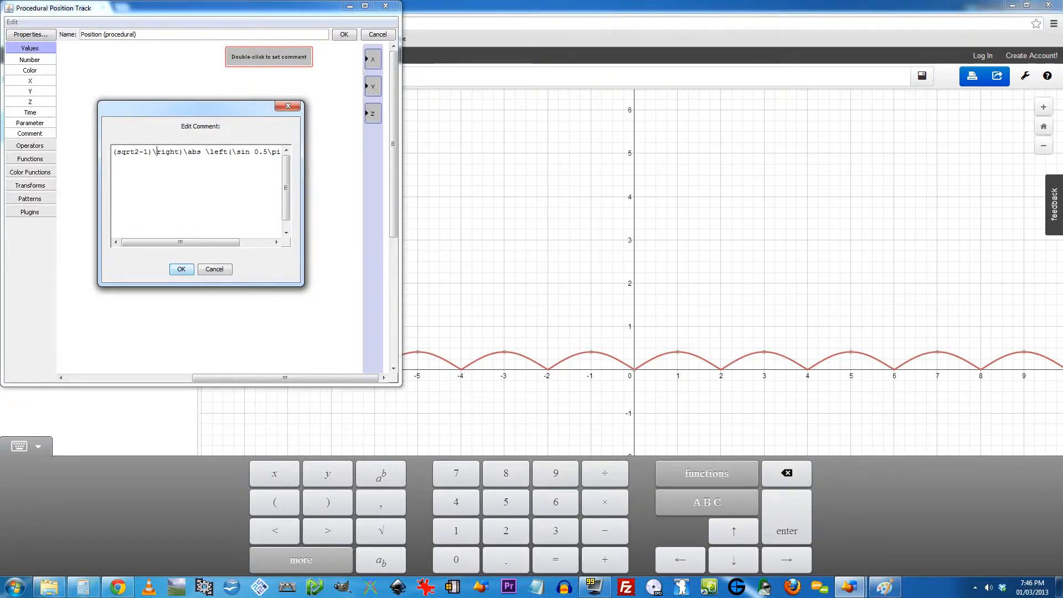
drag(189, 152, 153, 151)
key(BackSpace)
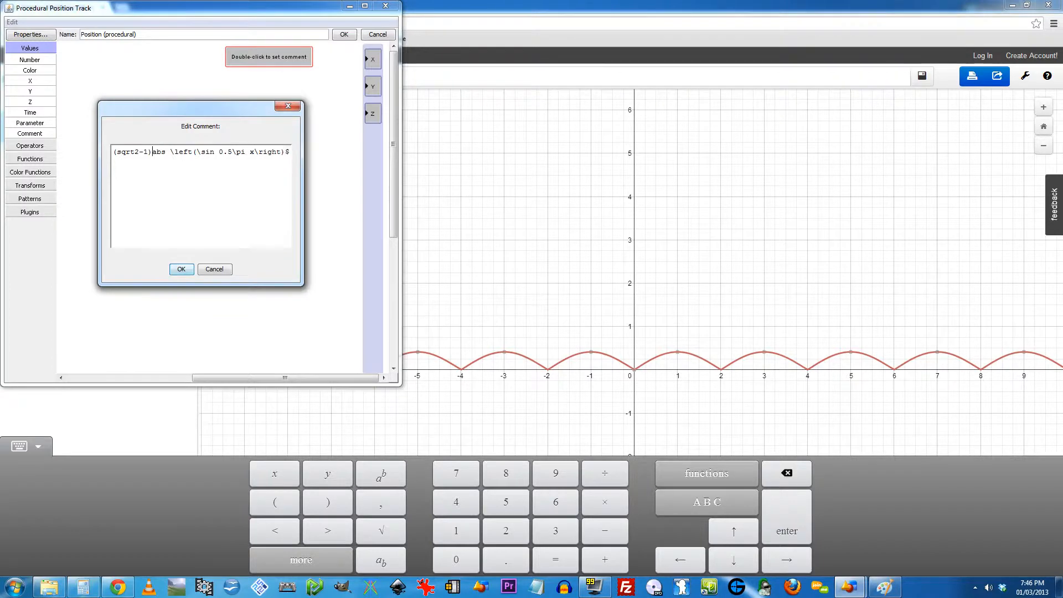
- Strip the \left code, extra space and backslash after abs so that part of the comment reads abs(sin
key(shift+Right)
key(shift+Right)
key(shift+Right)
key(shift+Left)
key(BackSpace)
key(BackSpace)
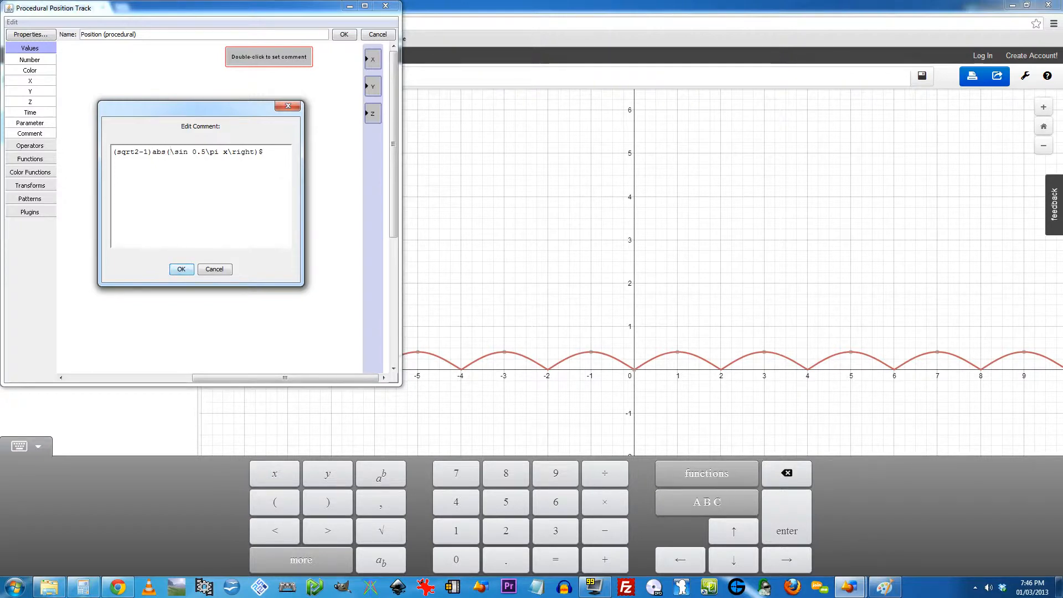
key(Right)
key(Delete)
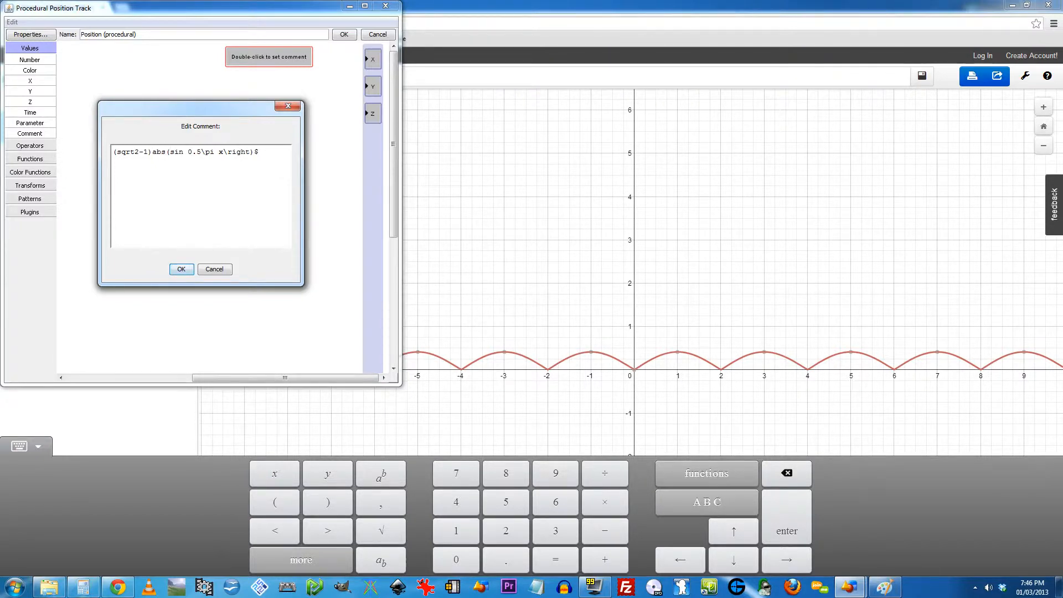
- Put 0.5\pi in parentheses and delete the leftover \right and $ code, leaving (sqrt2-1)abs(sin(0.5\pi)x)
text(()
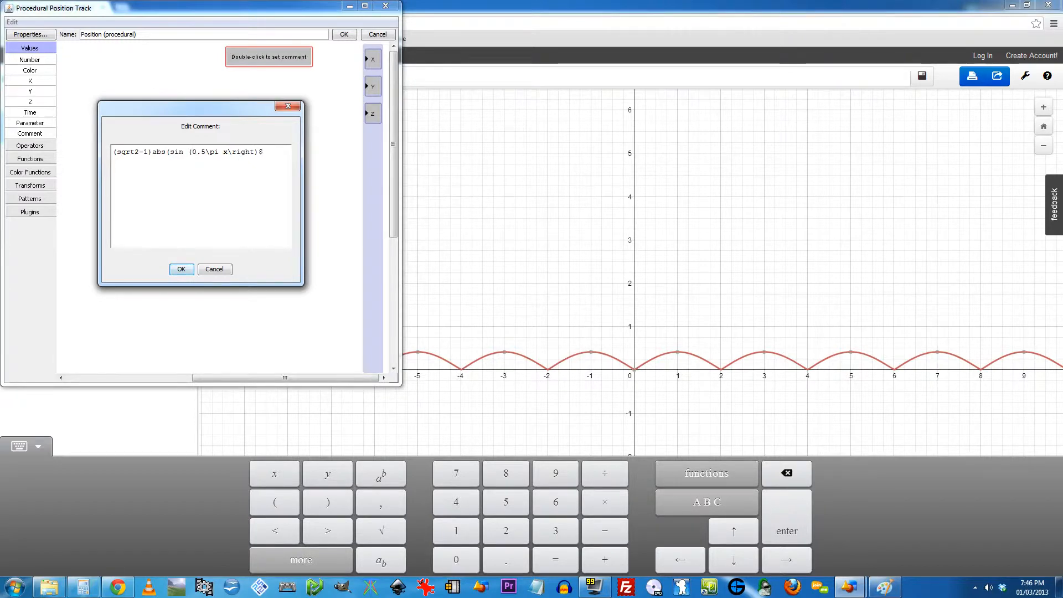
text())
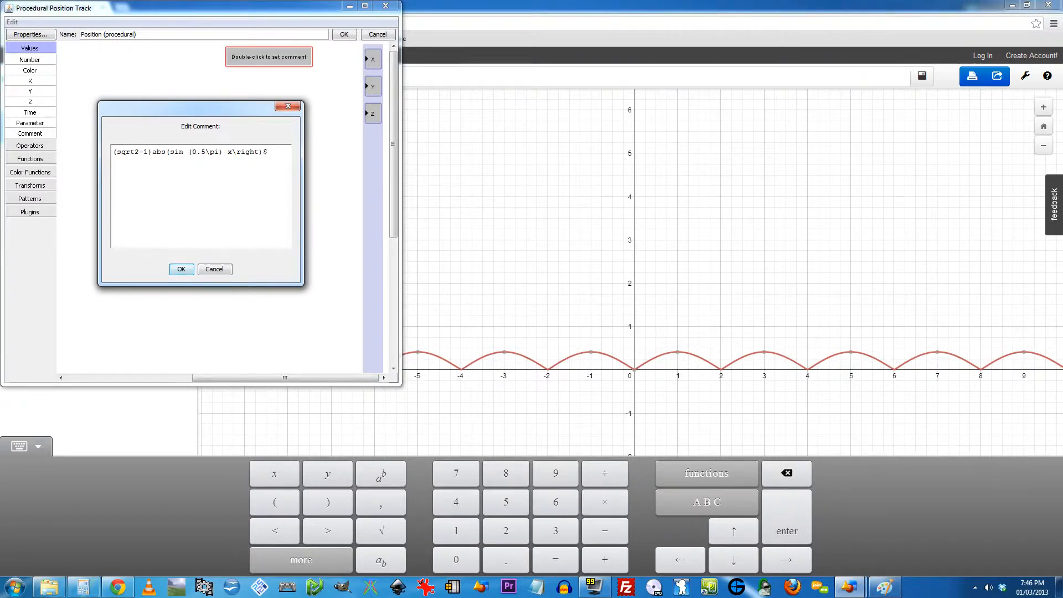
key(Delete)
key(Delete)
key(Delete)
key(Delete)
- Prefix the comment text with "y = ", accept it, and move the comment module down to the canvas's lower area
click(113, 151)
text(y)
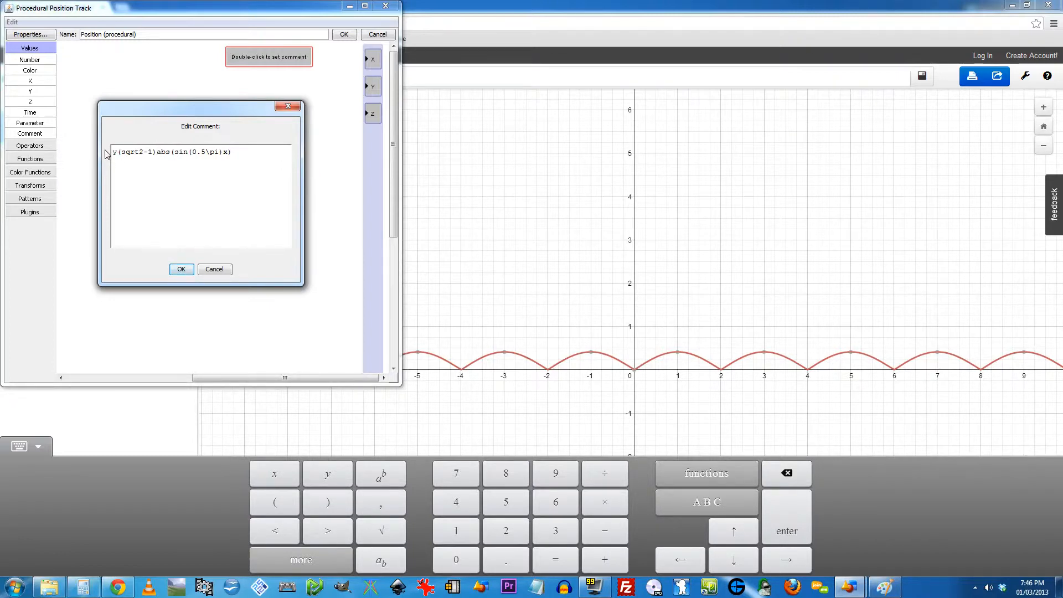
text( =)
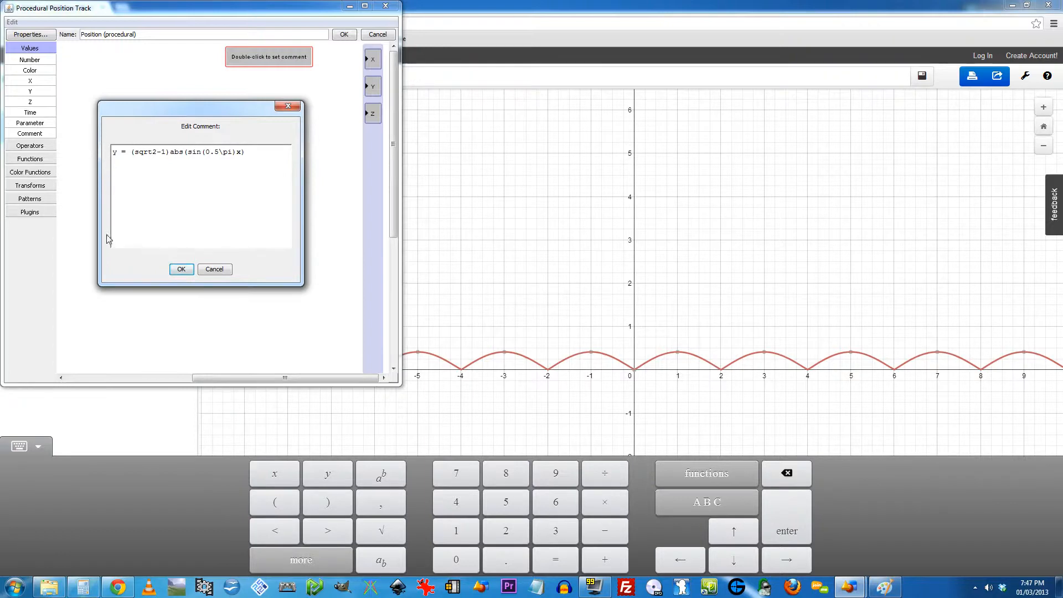
click(181, 269)
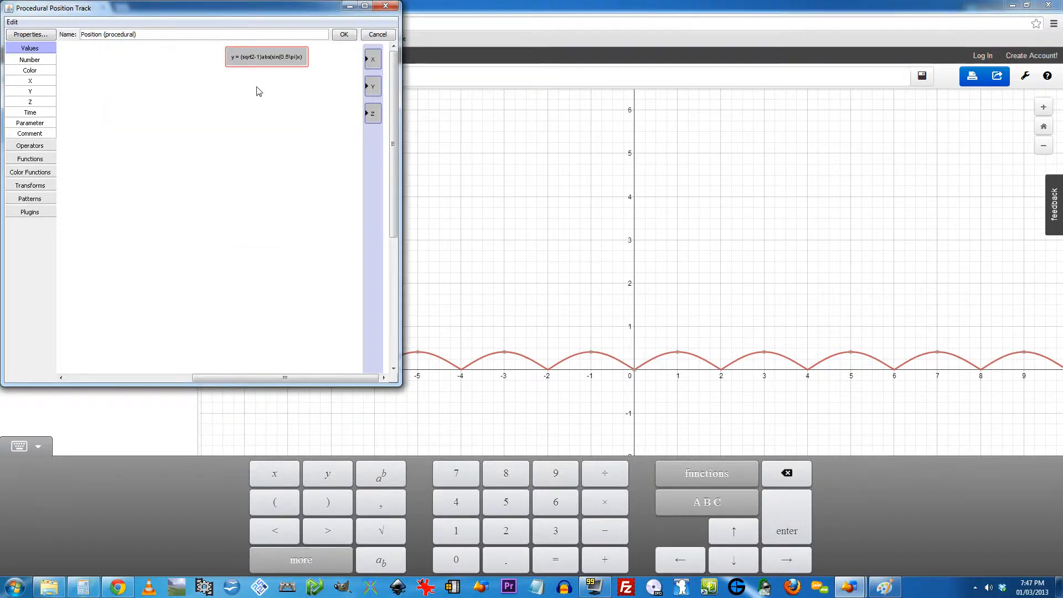
drag(267, 61, 300, 318)
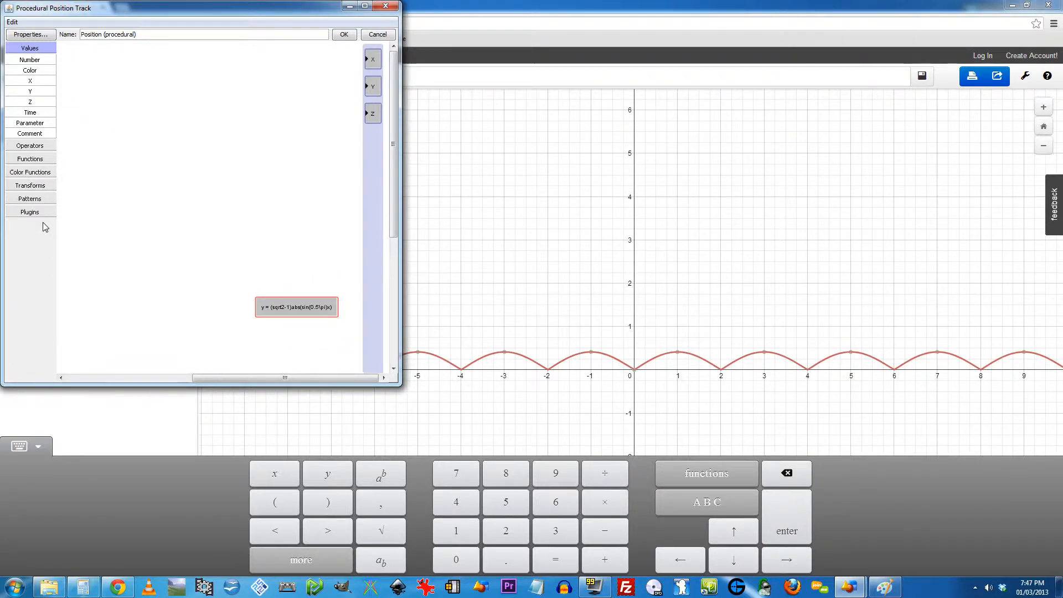
click(33, 159)
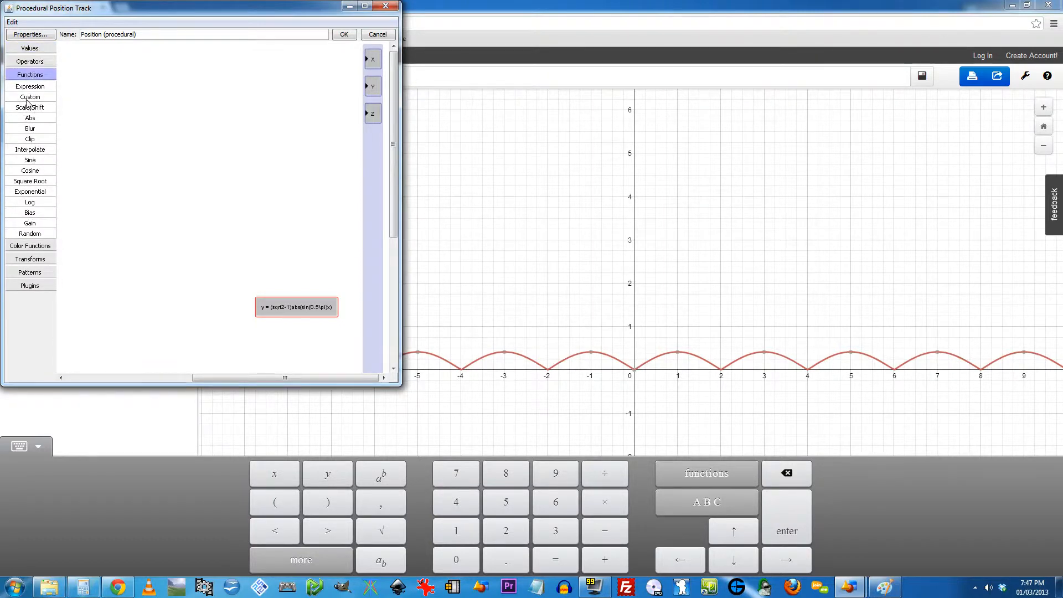
drag(30, 89, 118, 146)
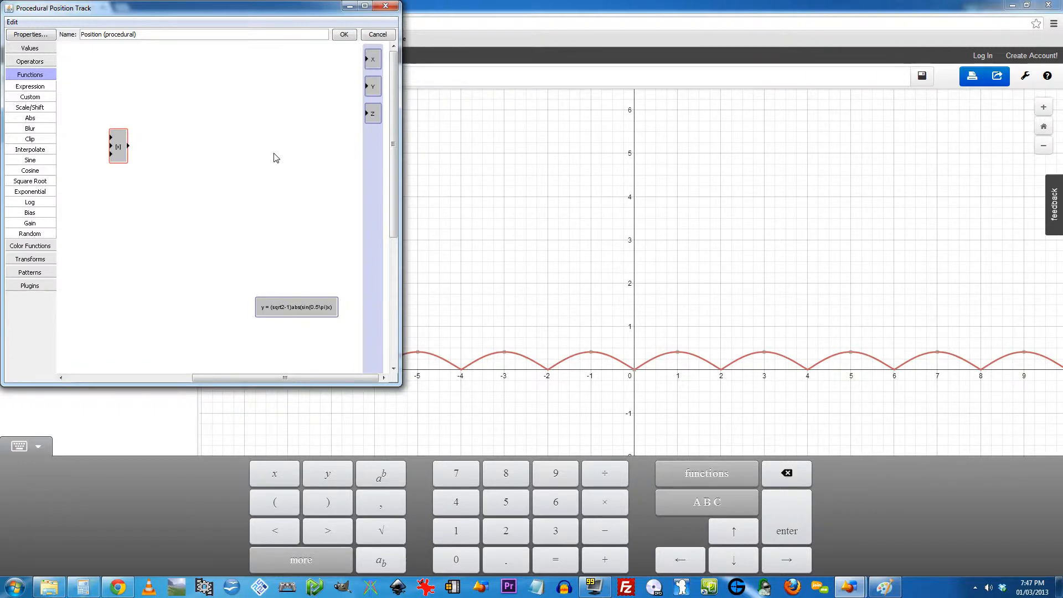
double_click(118, 148)
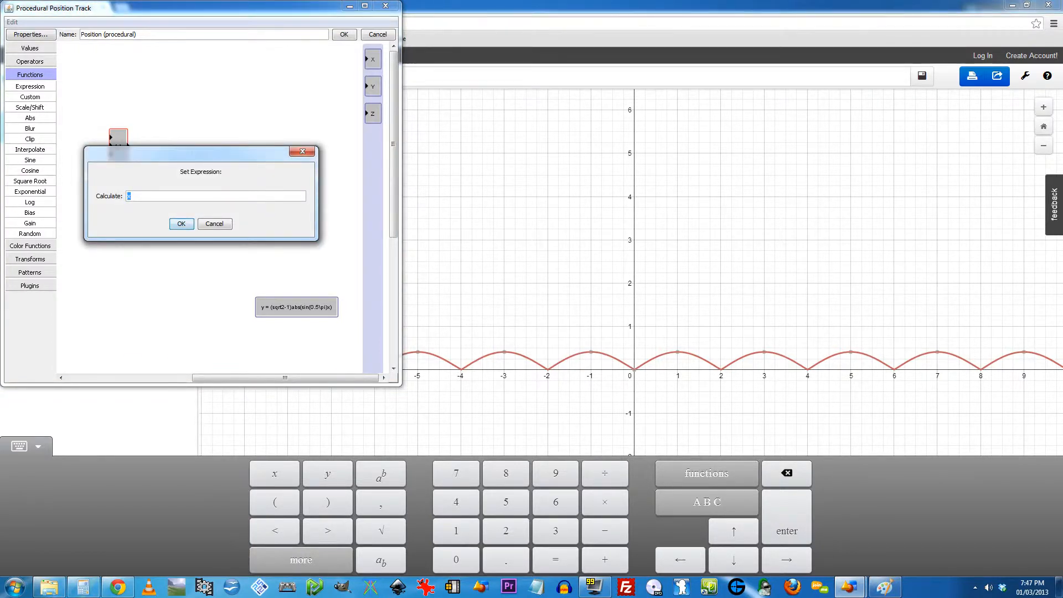
text(sqrt)
key(BackSpace)
key(BackSpace)
click(214, 223)
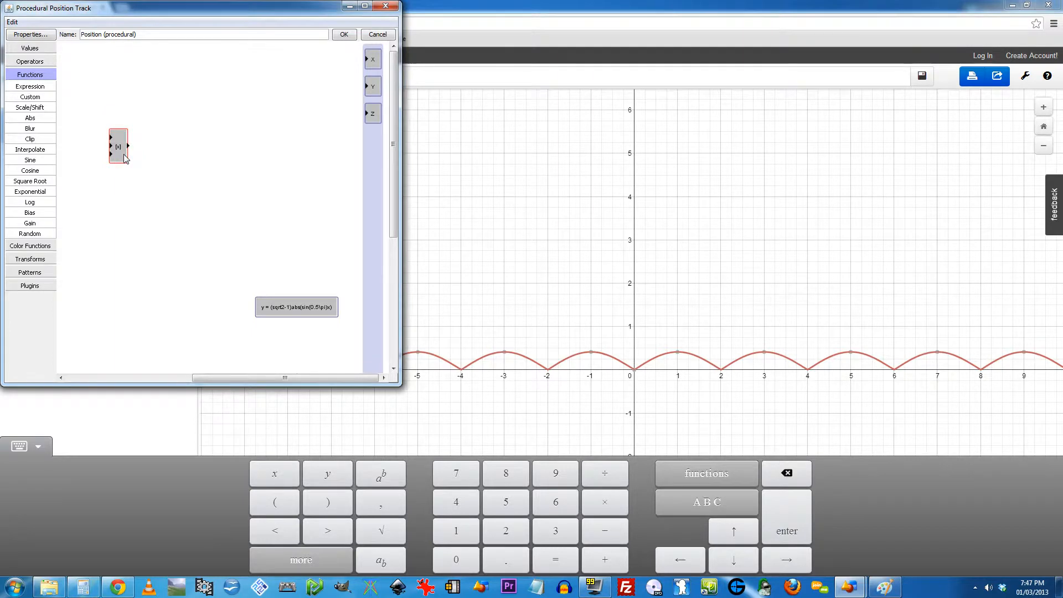
key(Delete)
- Add two number modules to the procedure and place them close together in the upper part of the canvas
click(25, 48)
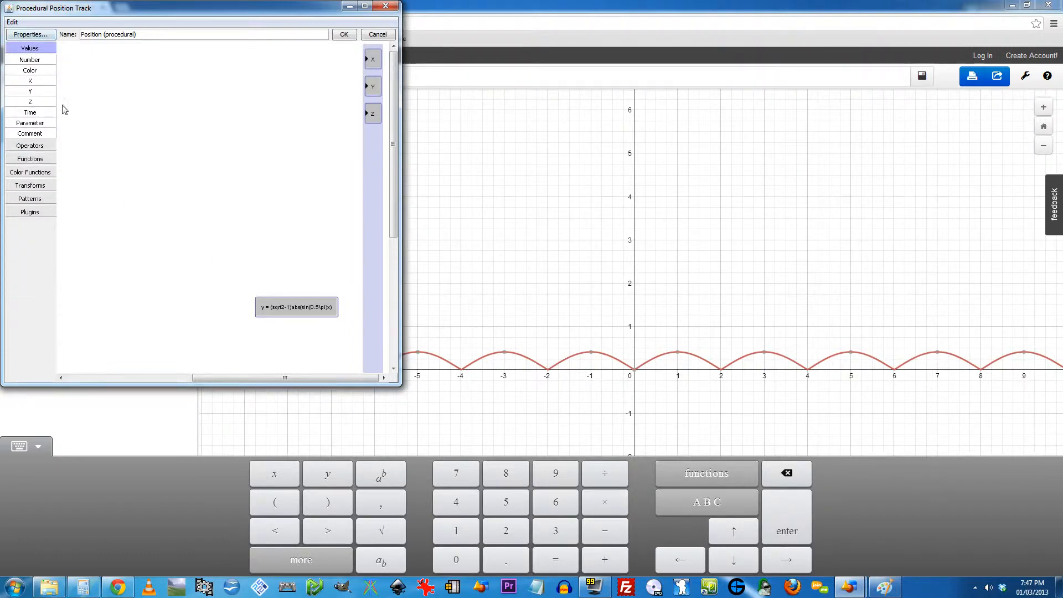
click(29, 62)
click(28, 62)
drag(128, 186, 202, 125)
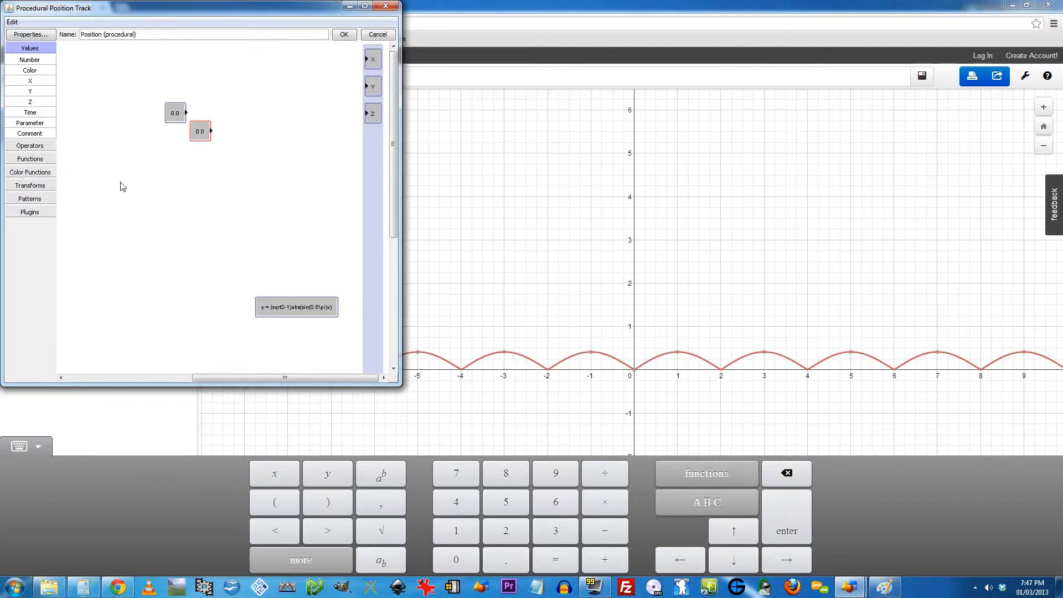
- Add a Subtract operator module and place it just below the two number modules
click(32, 147)
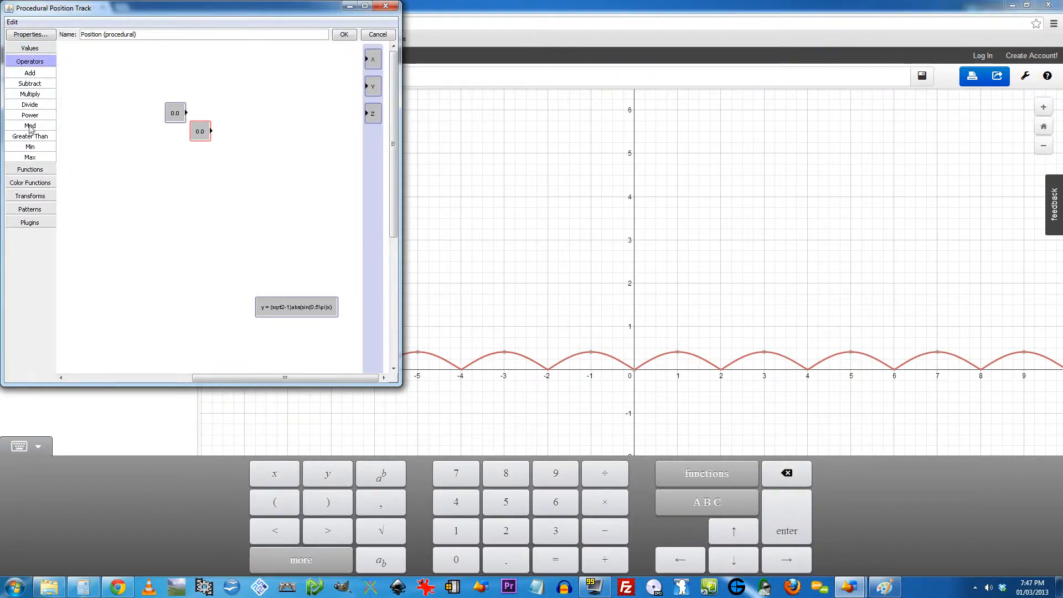
click(34, 86)
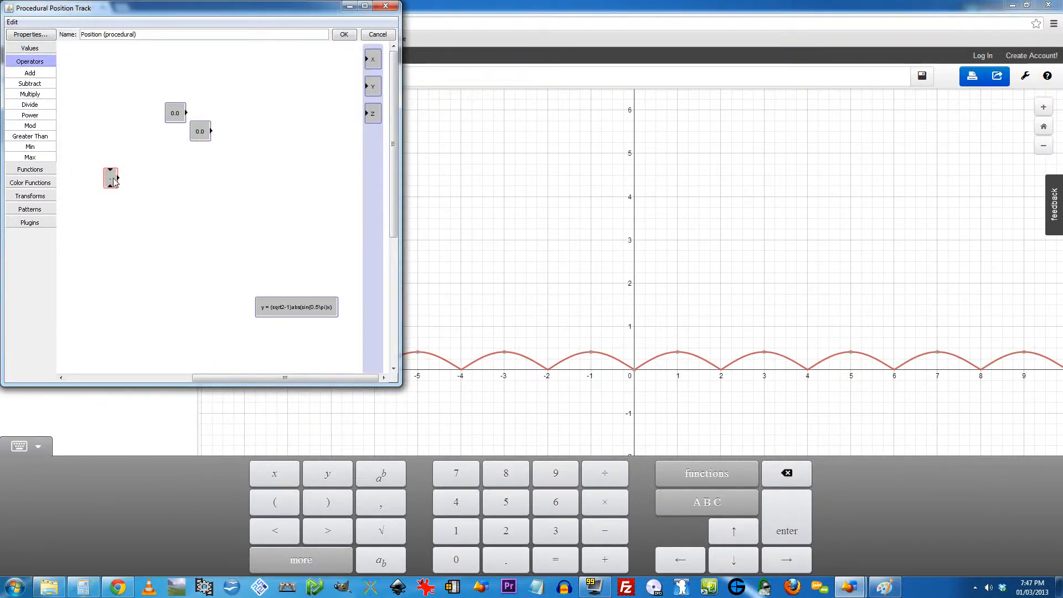
drag(114, 177, 200, 165)
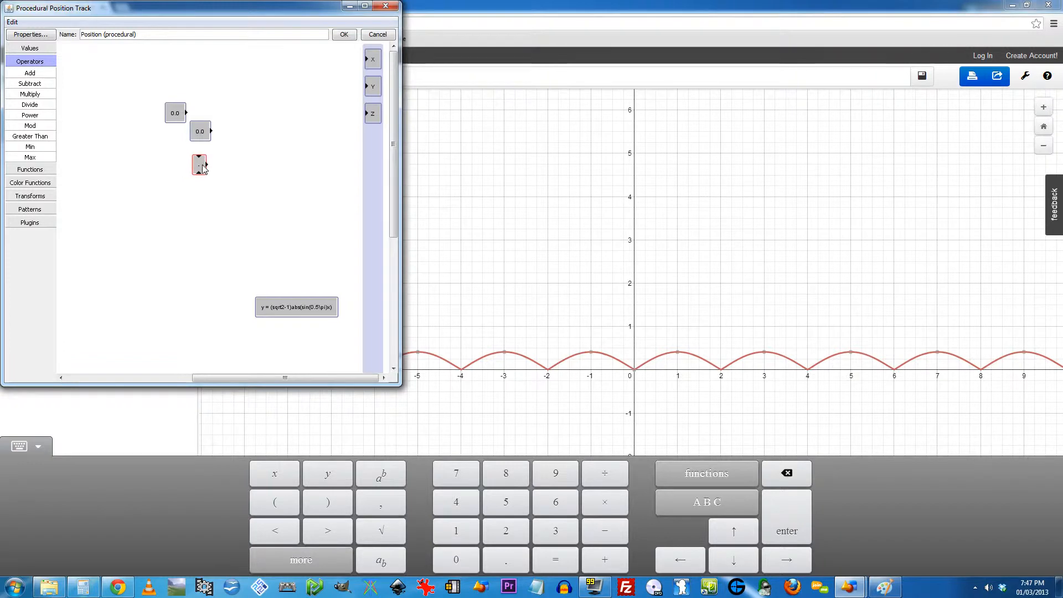
- Add a Square Root function module and place it to the left of the Subtract module
click(29, 169)
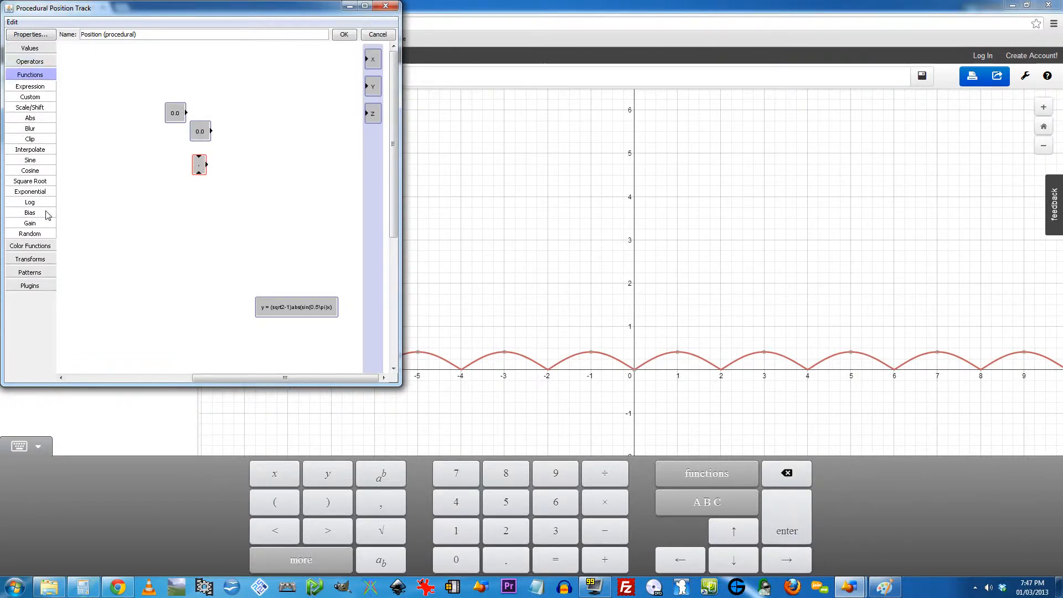
click(26, 182)
drag(83, 110, 162, 156)
- Set the upper number module to 2 and the lower number module to 1
double_click(178, 115)
text(2)
click(182, 224)
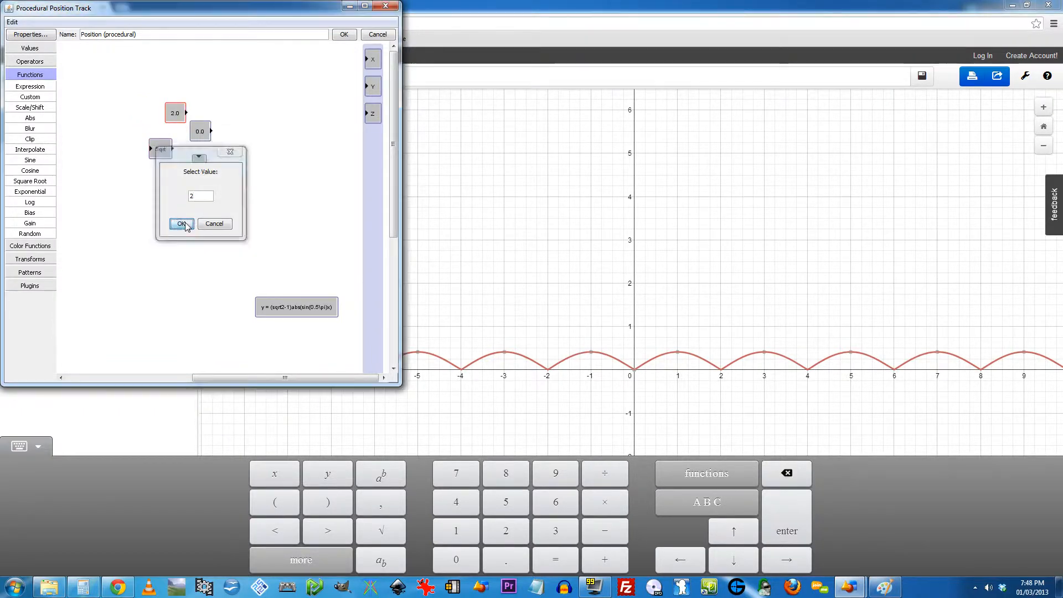
double_click(200, 131)
text(1)
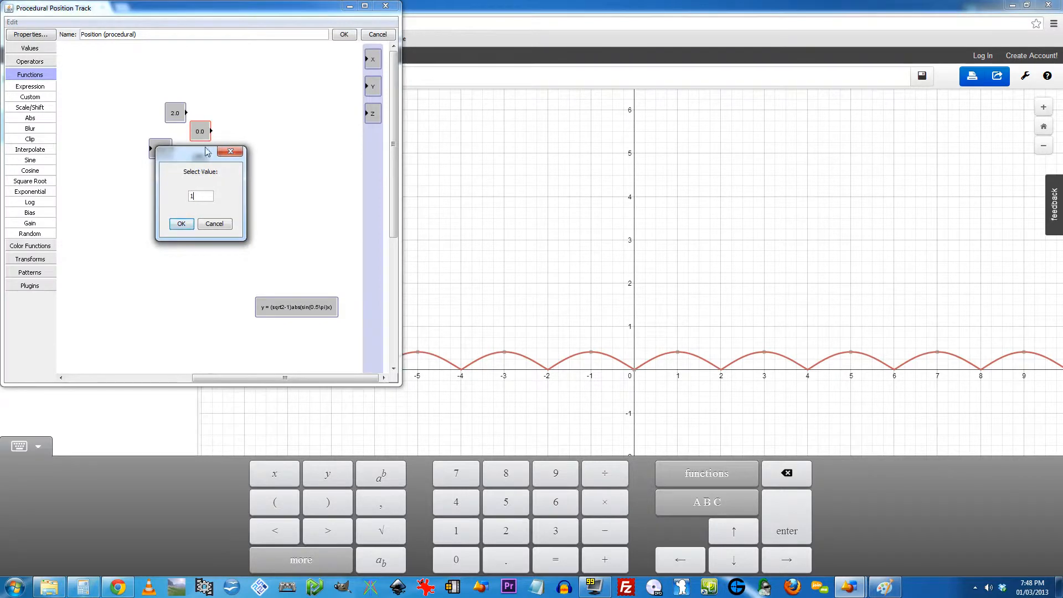
click(181, 224)
- Wire 2 through Sqrt and 1 directly into the Subtract module, and move the whole group toward the canvas's upper-left corner
mouse_move(163, 153)
mouse_down()
mouse_move(238, 162)
mouse_move(157, 154)
mouse_up()
drag(176, 117, 157, 193)
click(191, 139)
drag(200, 163, 175, 187)
mouse_move(161, 189)
mouse_down()
mouse_move(148, 188)
mouse_move(155, 193)
mouse_up()
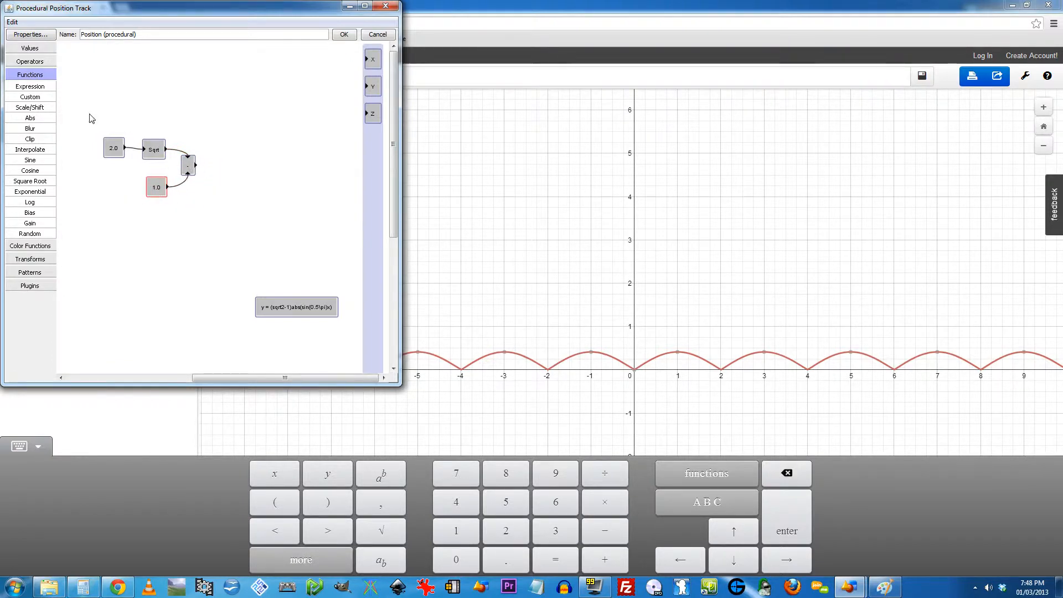
drag(84, 107, 214, 222)
drag(153, 152, 139, 94)
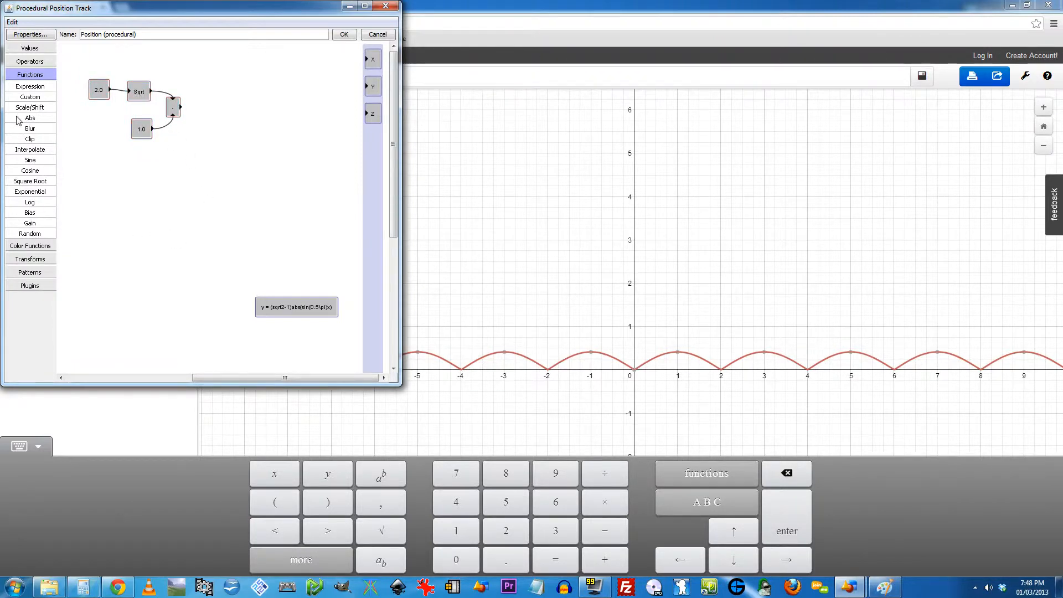
- Add Abs and Sine function modules in the middle of the canvas and connect Sin's output to Abs
drag(25, 118, 202, 262)
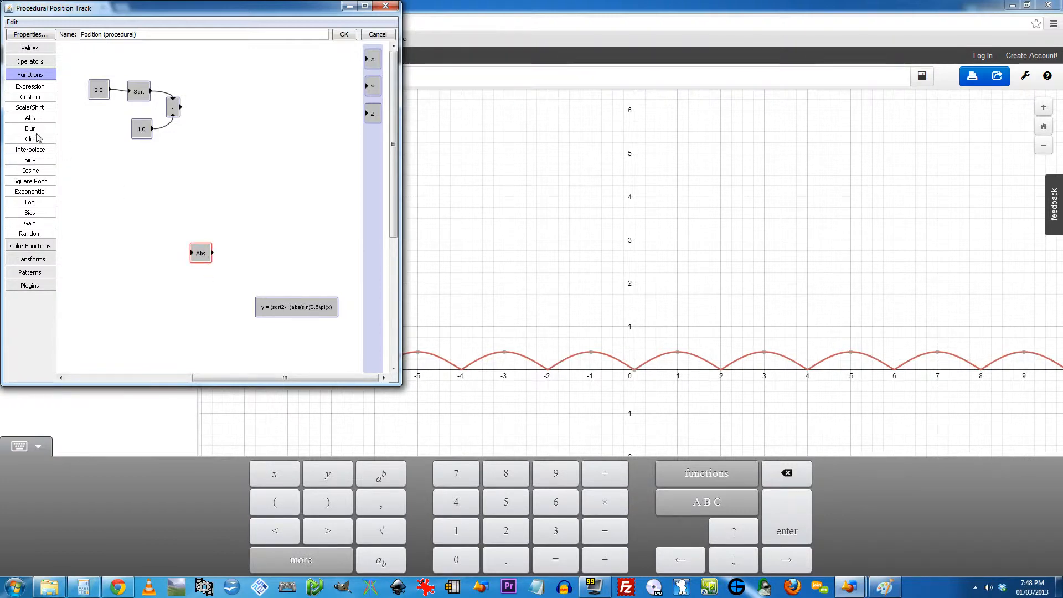
click(30, 161)
drag(244, 91, 202, 255)
drag(202, 256, 293, 209)
drag(166, 255, 233, 221)
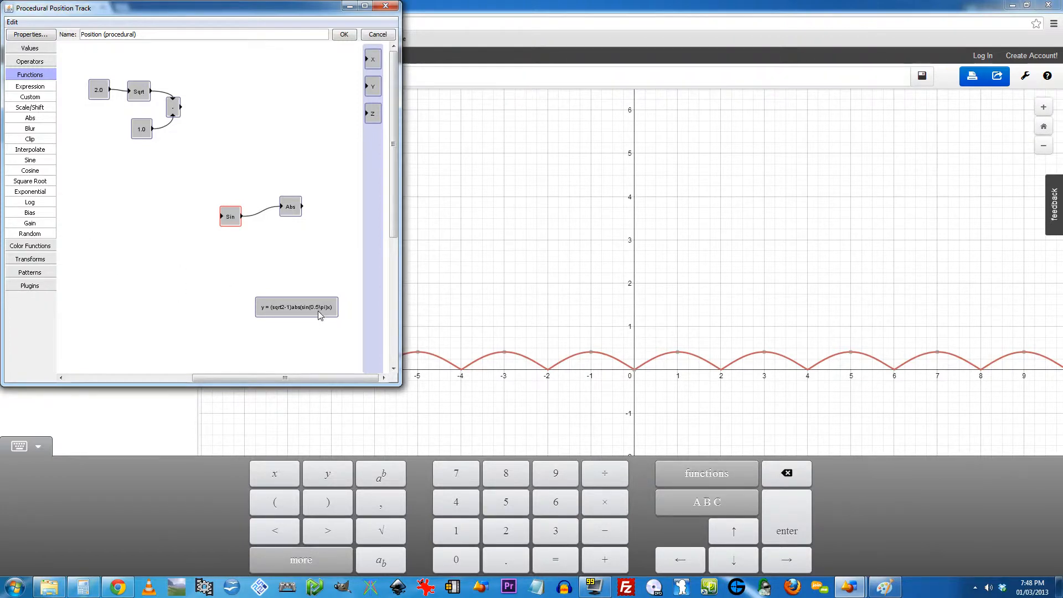
- Add a number module with the value 0.5 and place it below and left of the Sin module
click(37, 53)
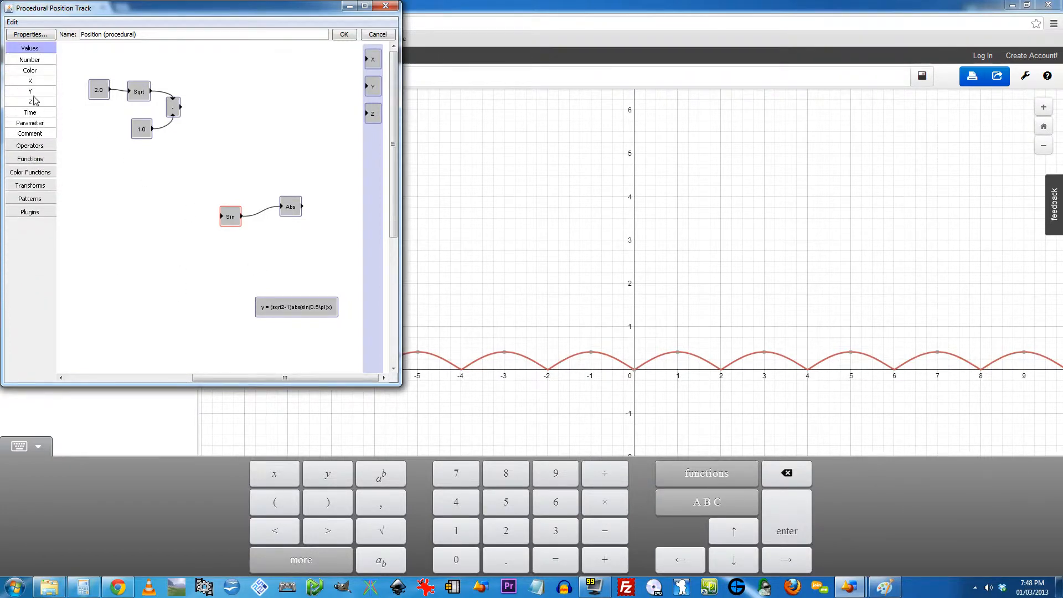
drag(31, 60, 172, 219)
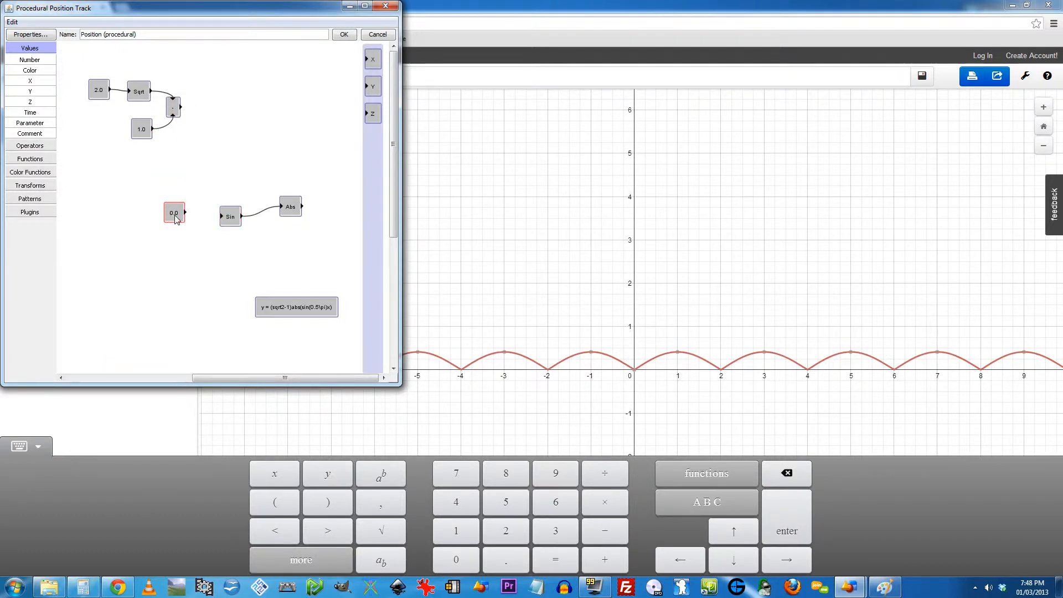
double_click(175, 218)
text(0.5)
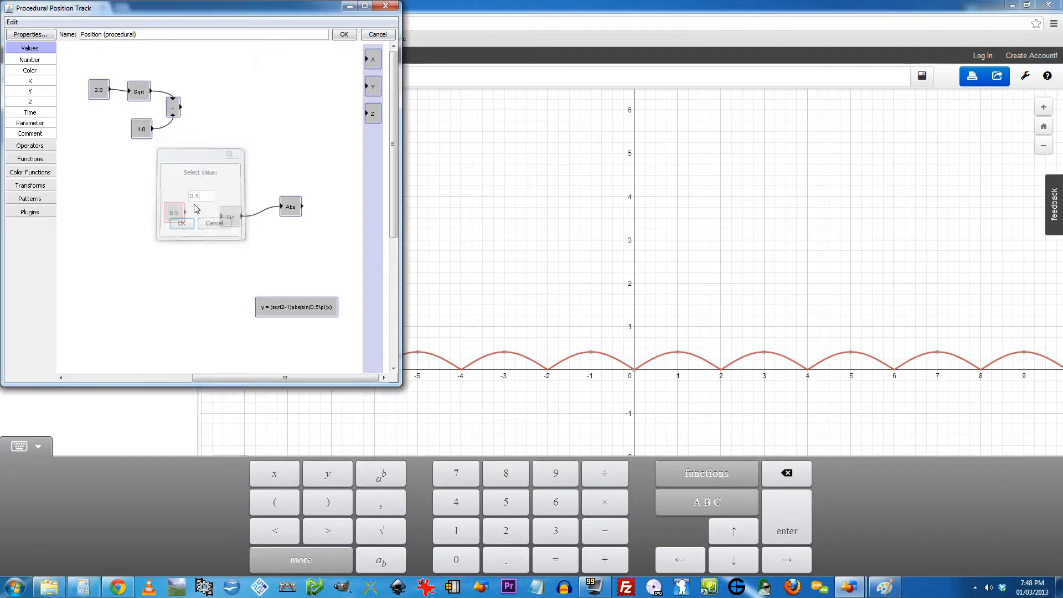
key(Return)
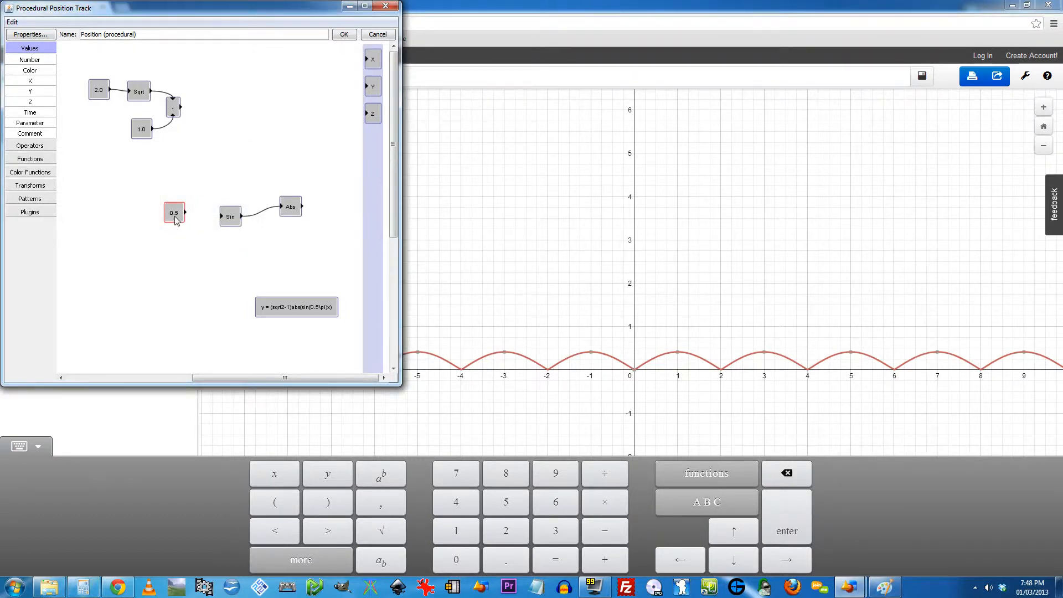
drag(176, 219, 197, 260)
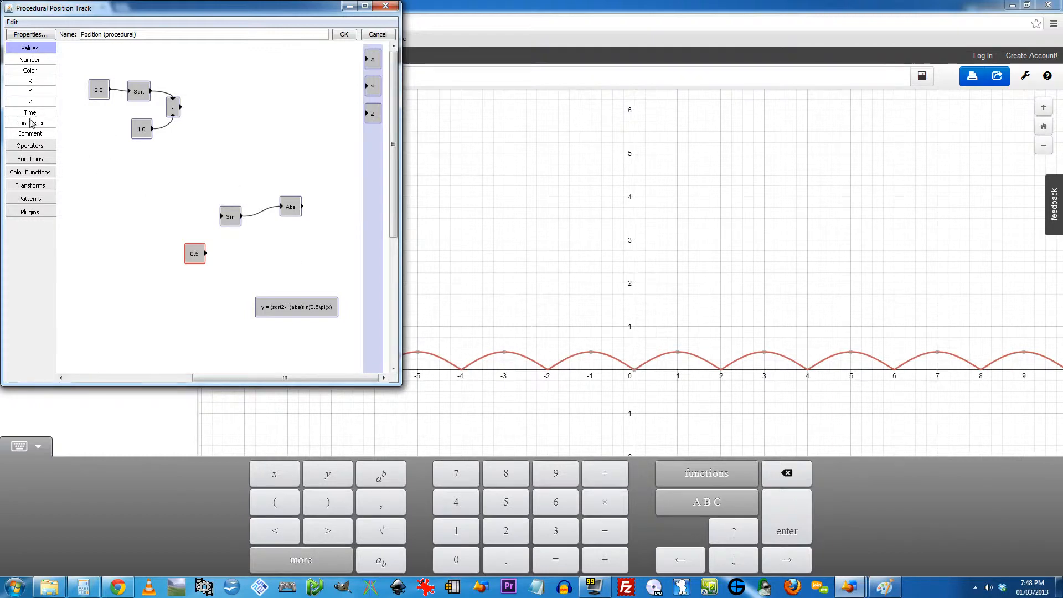
- Add a Time value module below and left of the 0.5 module, and shift the 0.5 module slightly left
click(31, 114)
drag(179, 116, 137, 290)
drag(187, 261, 172, 261)
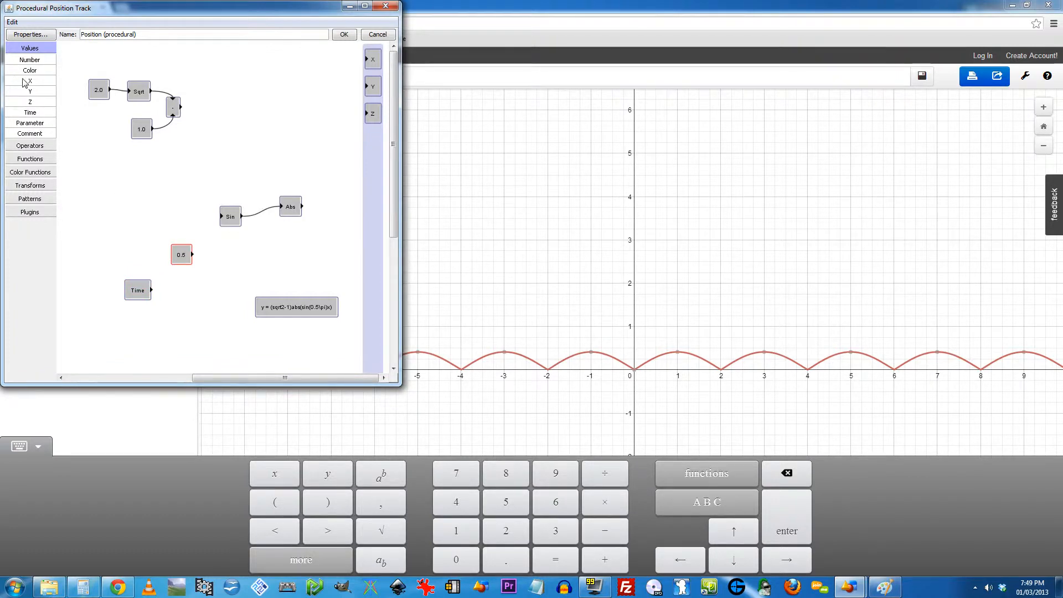
- Add a number module with the value 3.14159 and line up the 0.5 module just beneath it
click(43, 172)
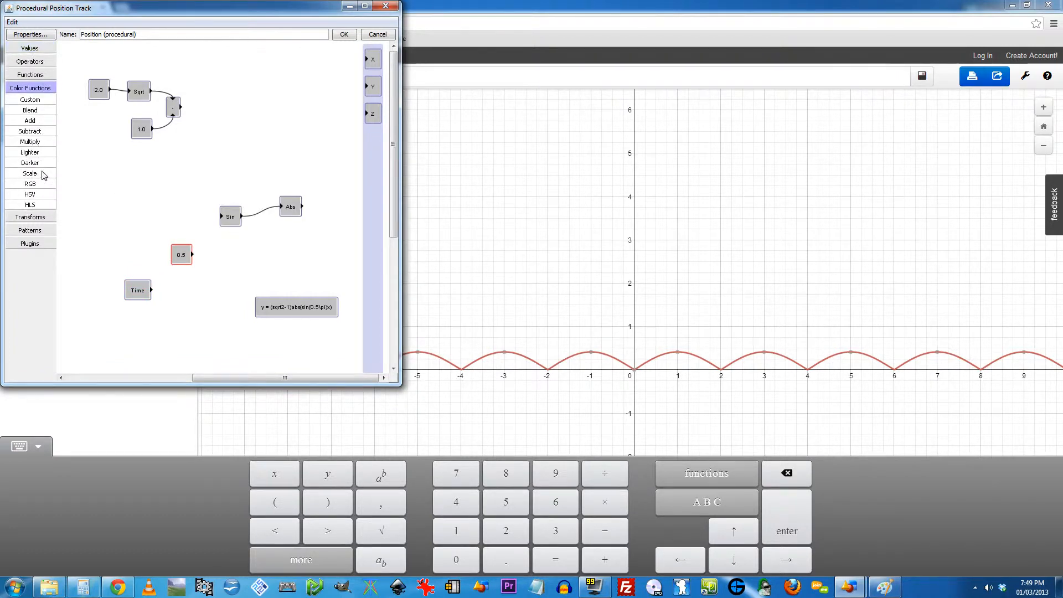
click(24, 76)
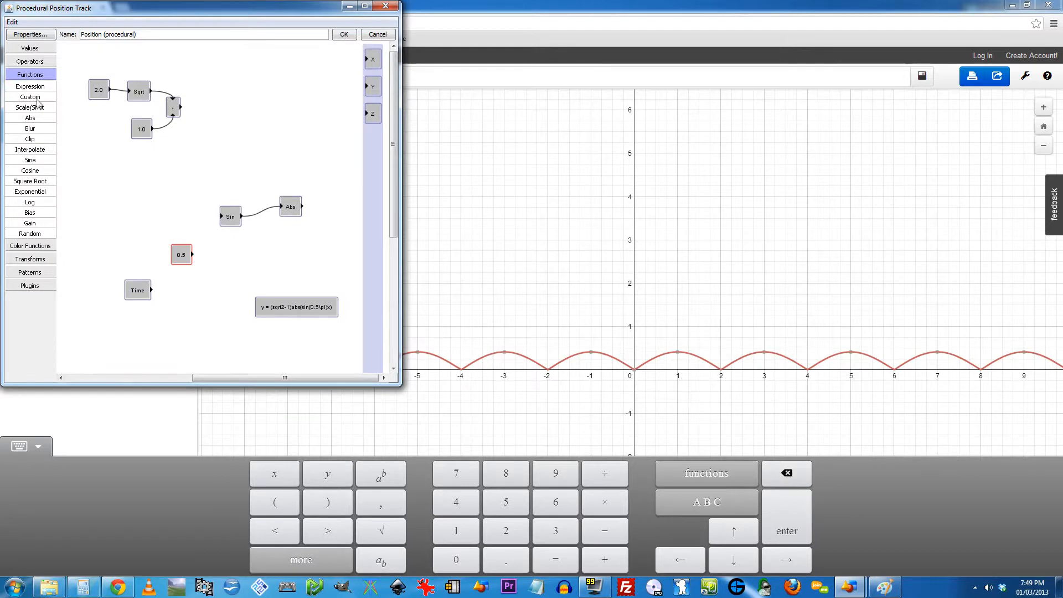
click(30, 48)
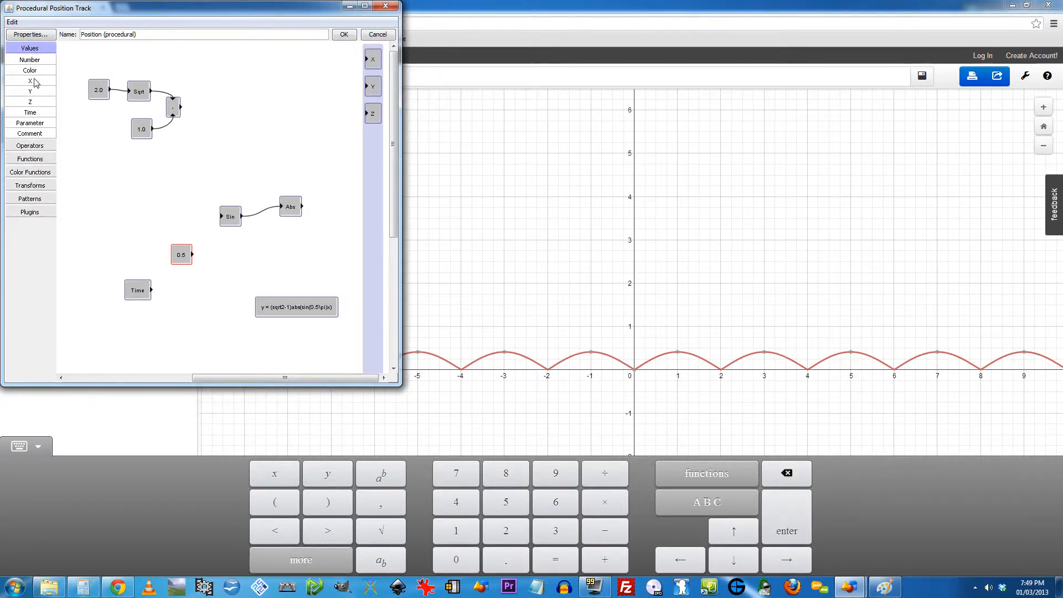
drag(32, 60, 141, 205)
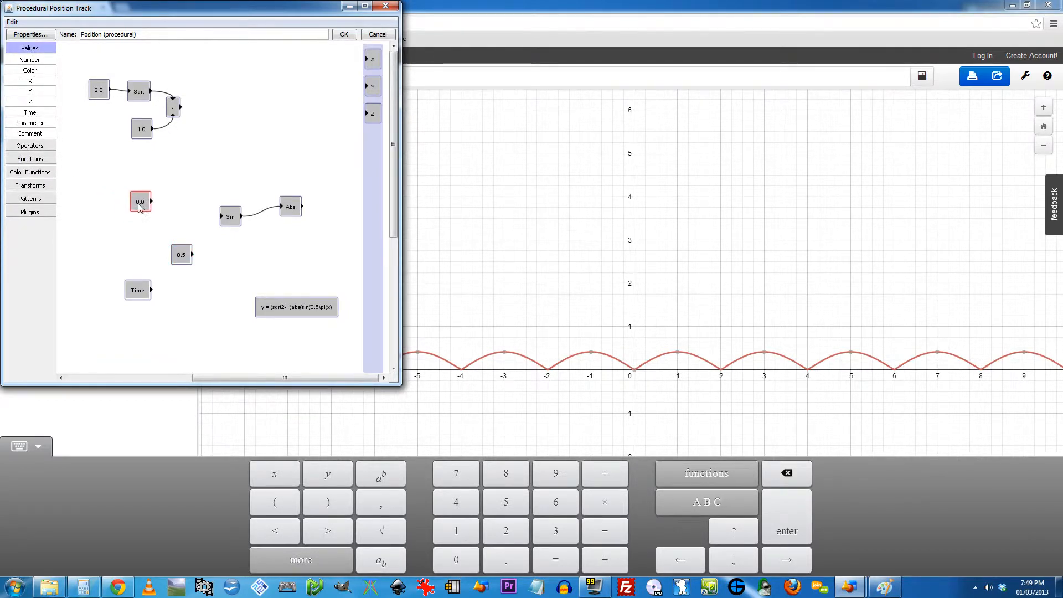
double_click(145, 208)
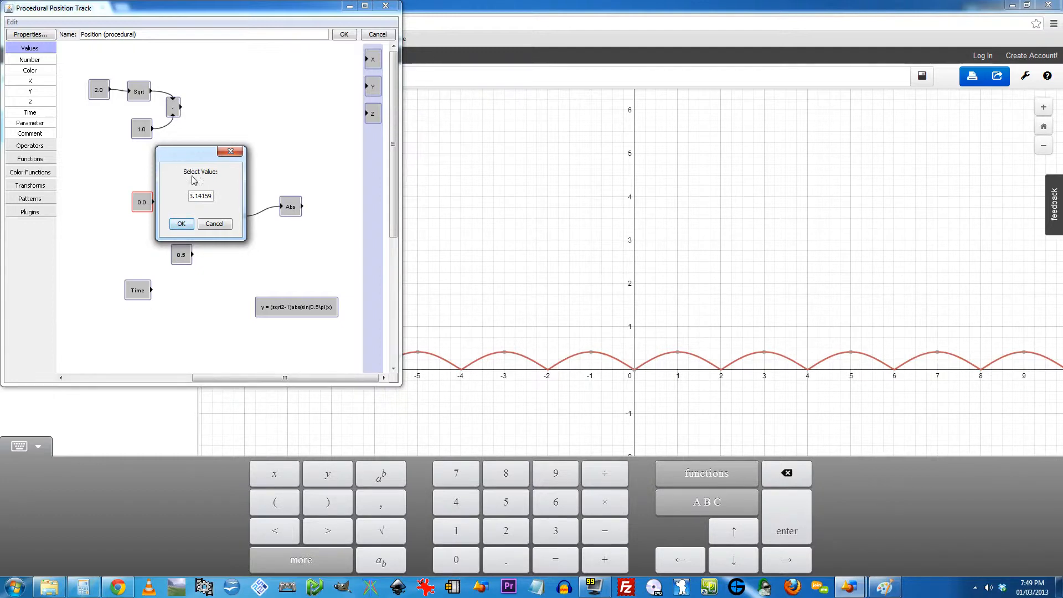
click(181, 224)
drag(154, 205, 118, 226)
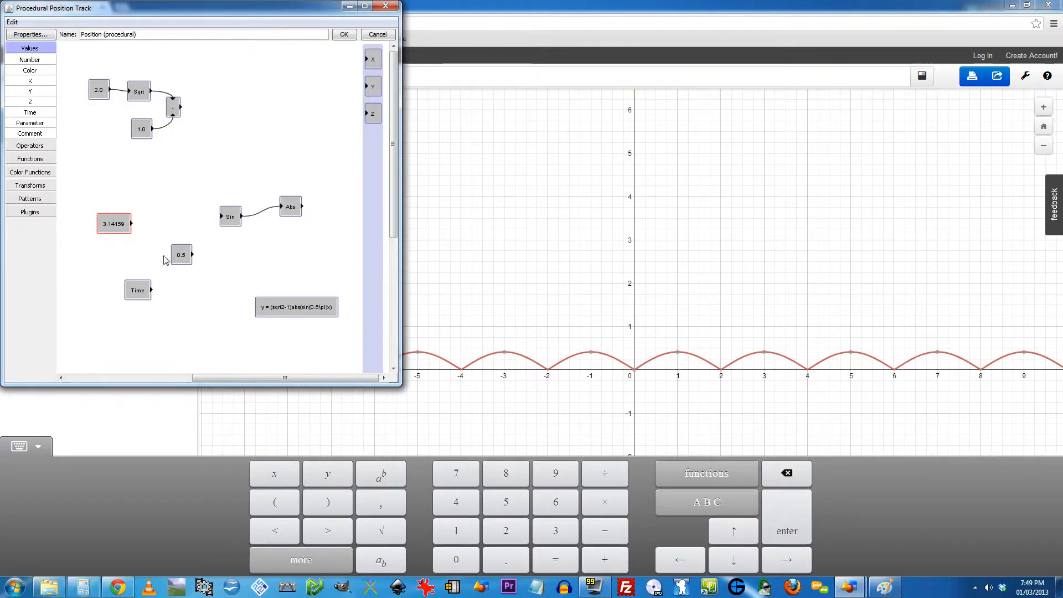
drag(174, 255, 119, 257)
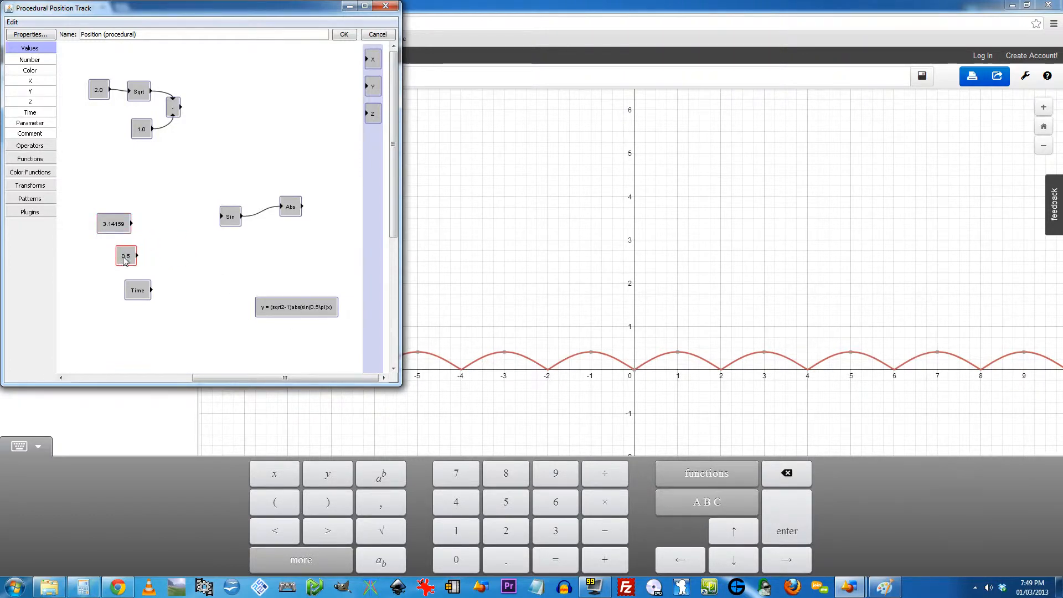
- Add a Multiply operator beside the 3.14159 and 0.5 modules and feed both numbers into it
click(44, 147)
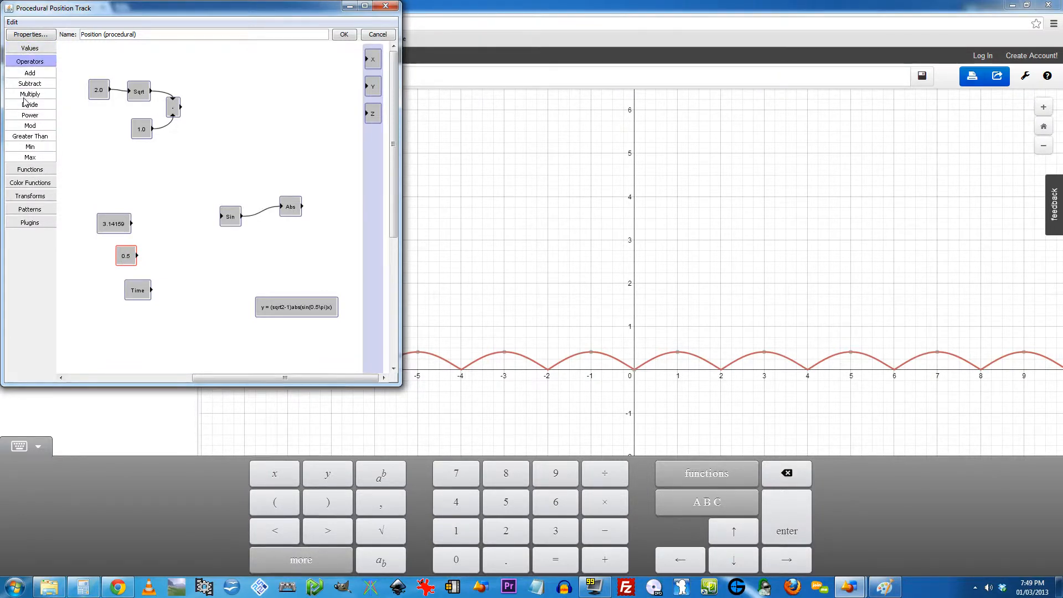
drag(23, 97, 77, 161)
drag(123, 187, 159, 230)
drag(156, 244, 137, 256)
- Duplicate the Multiply module and feed the 3.14159 × 0.5 product and the repositioned Time module into the copy
drag(139, 294, 188, 296)
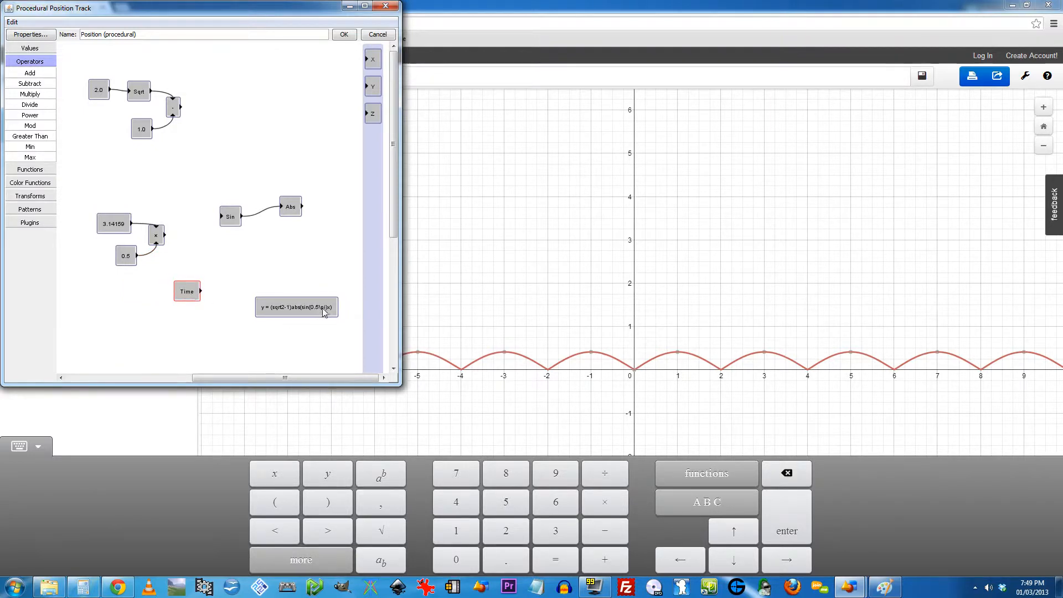
drag(191, 292, 160, 290)
drag(117, 227, 121, 219)
click(156, 236)
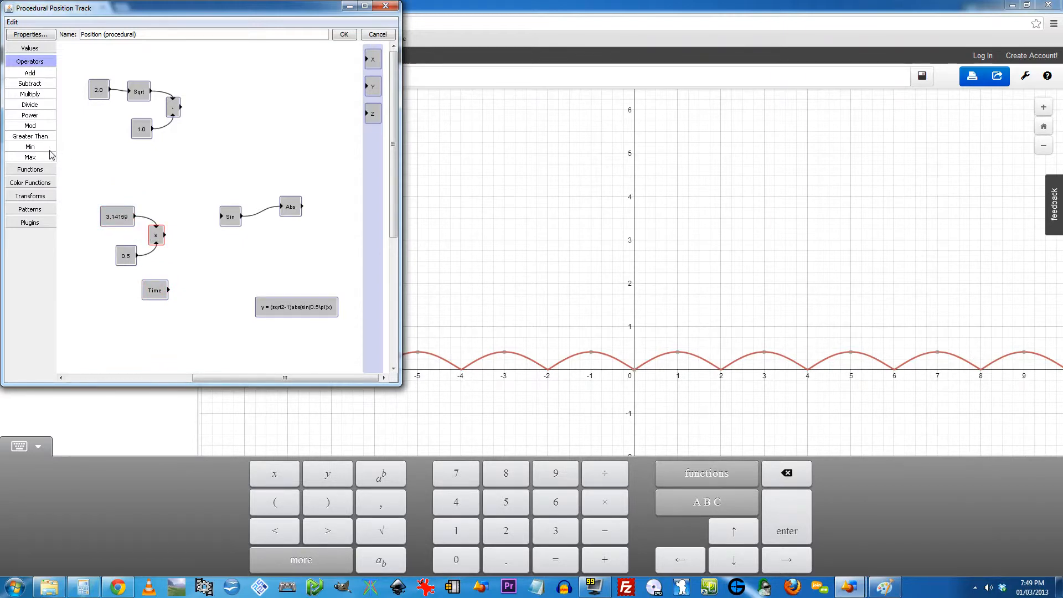
key(ctrl+v)
drag(139, 255, 168, 289)
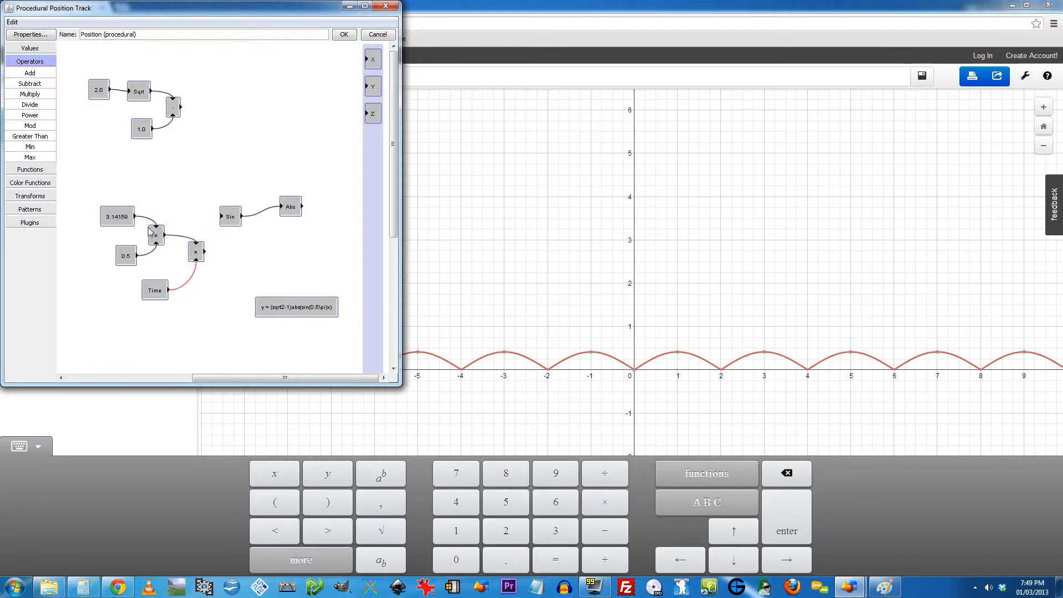
- Bring the Desmos calculator behind the procedural track editor and move the editor aside to uncover the Desmos expression
click(122, 588)
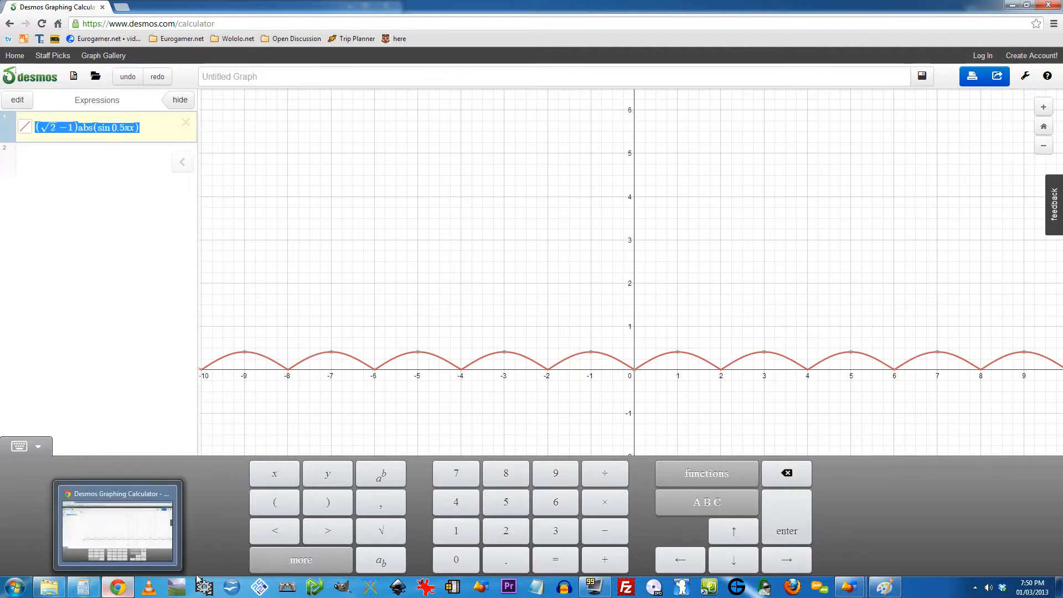
mouse_move(841, 583)
click(910, 530)
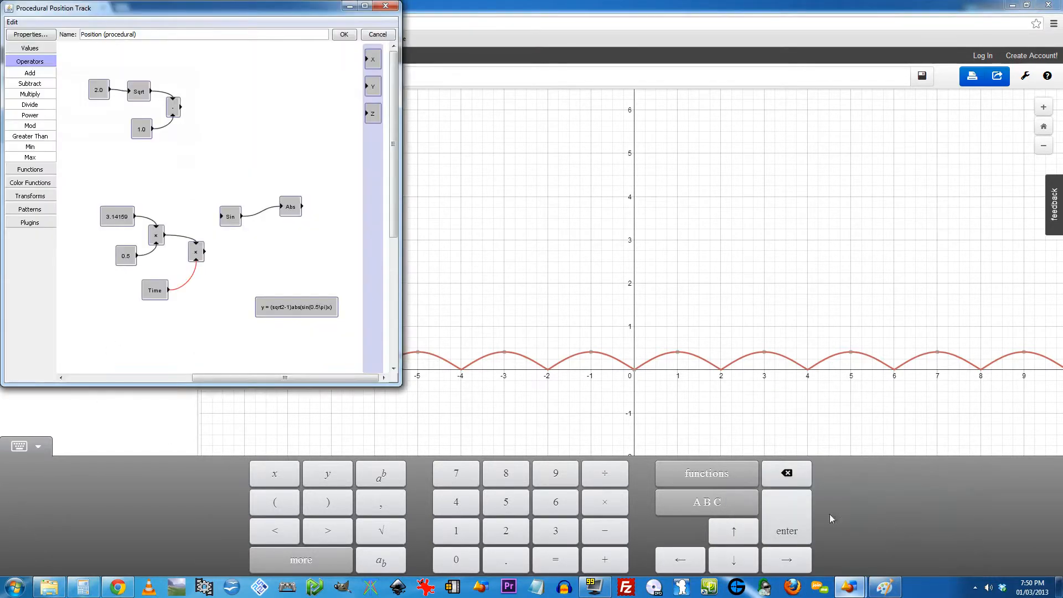
drag(186, 15, 441, 68)
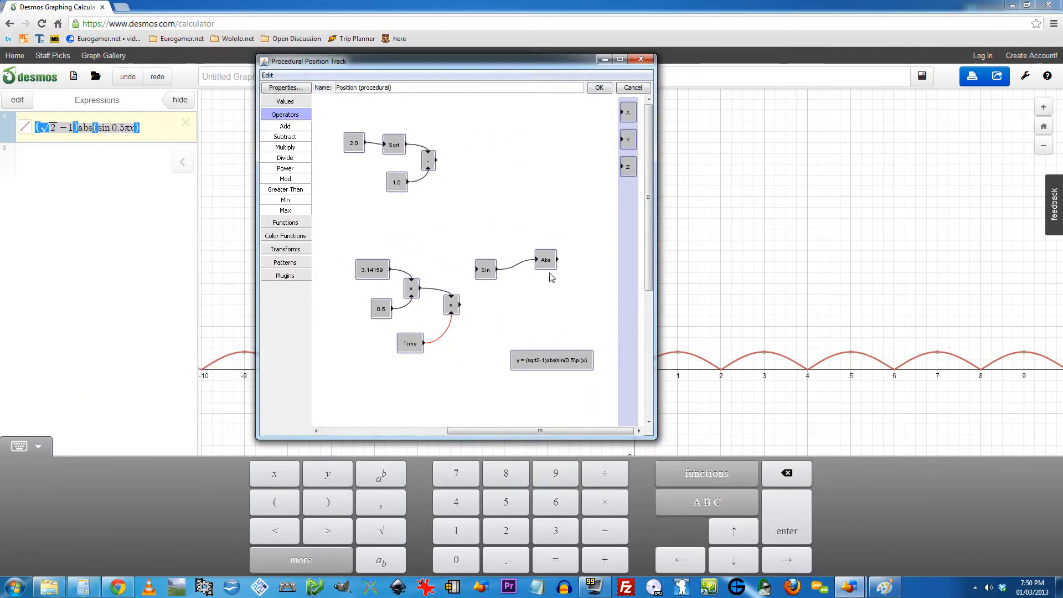
- Connect the second Multiply module's output to Sin and shift the Time, Multiply, Sin and Abs chain down and left
drag(410, 344, 420, 335)
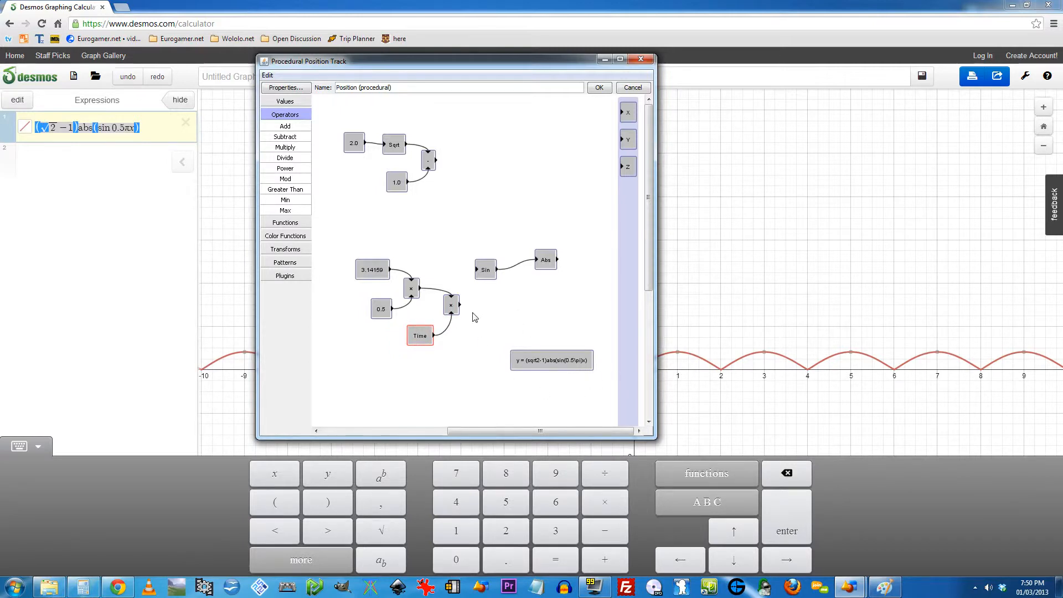
drag(460, 304, 487, 289)
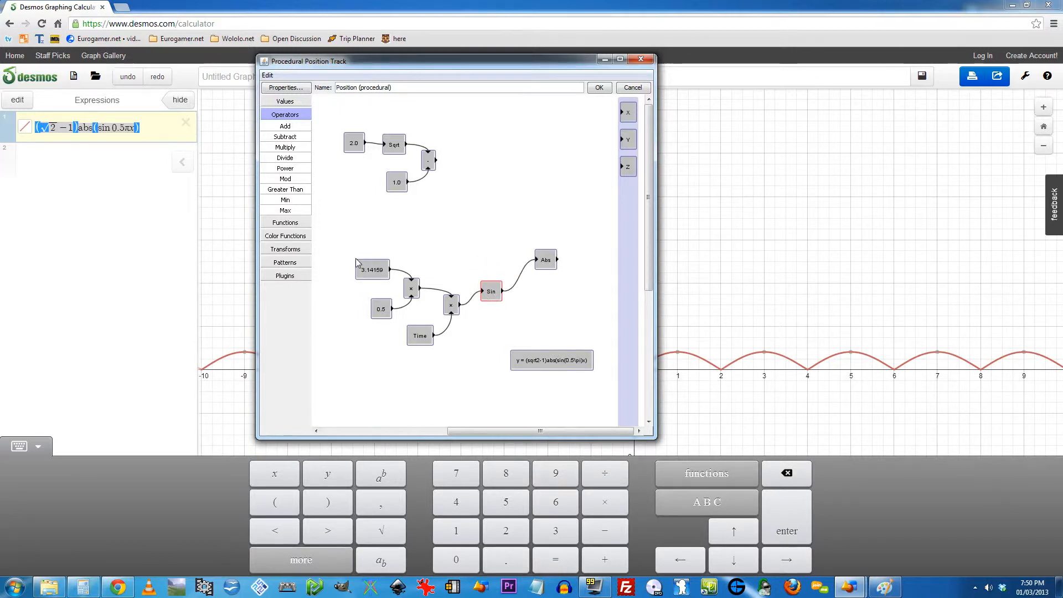
drag(339, 244, 567, 348)
drag(491, 299, 469, 309)
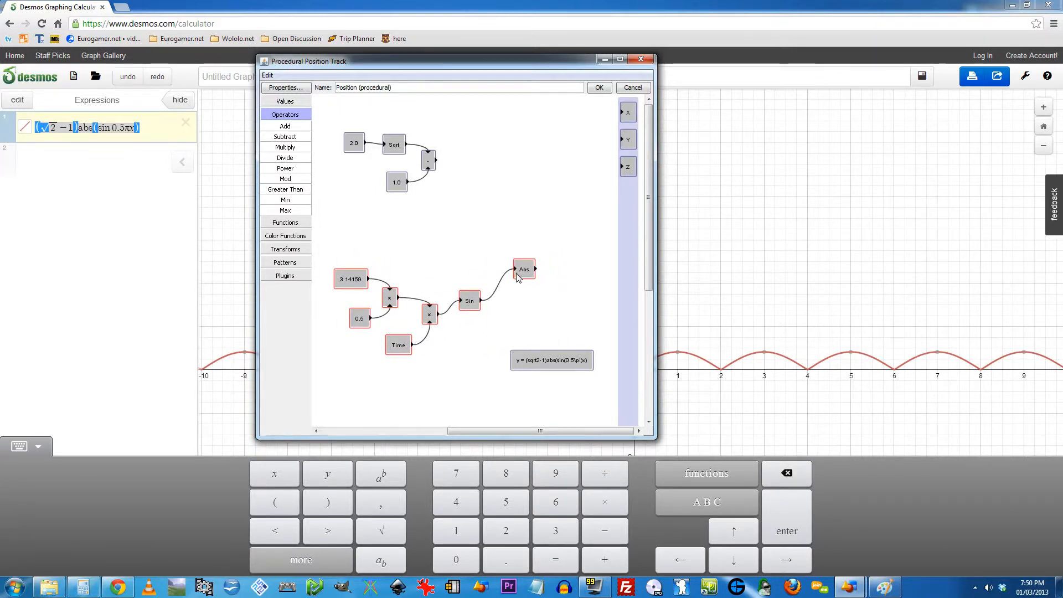
drag(519, 274, 511, 298)
click(543, 285)
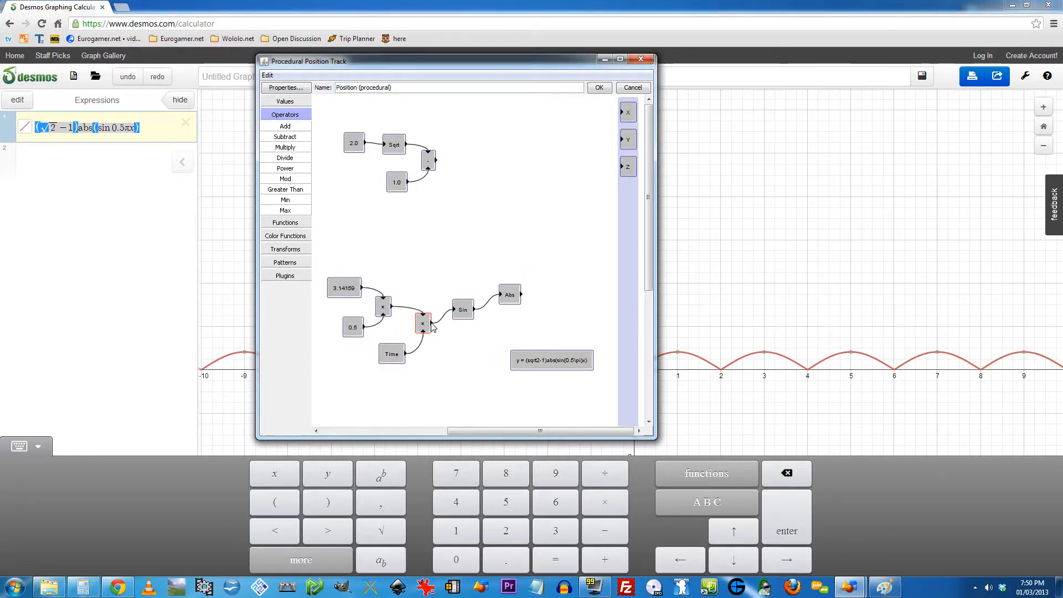
- Paste a third Multiply module, feed the Subtract and Abs outputs into it, and connect its result to the Y output
key(ctrl+v)
drag(405, 339, 532, 211)
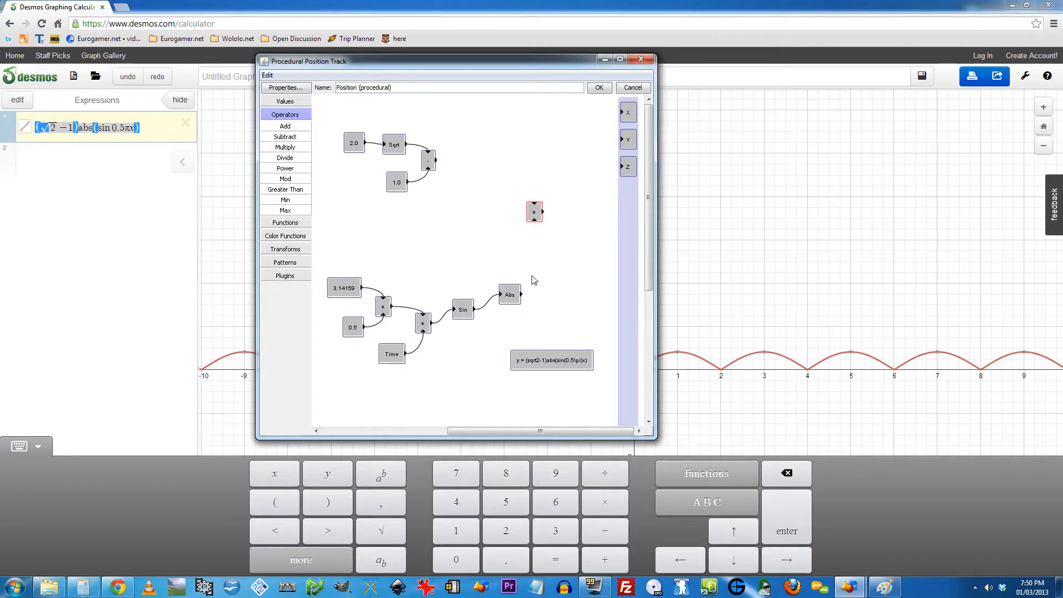
drag(521, 296, 534, 221)
drag(436, 161, 614, 145)
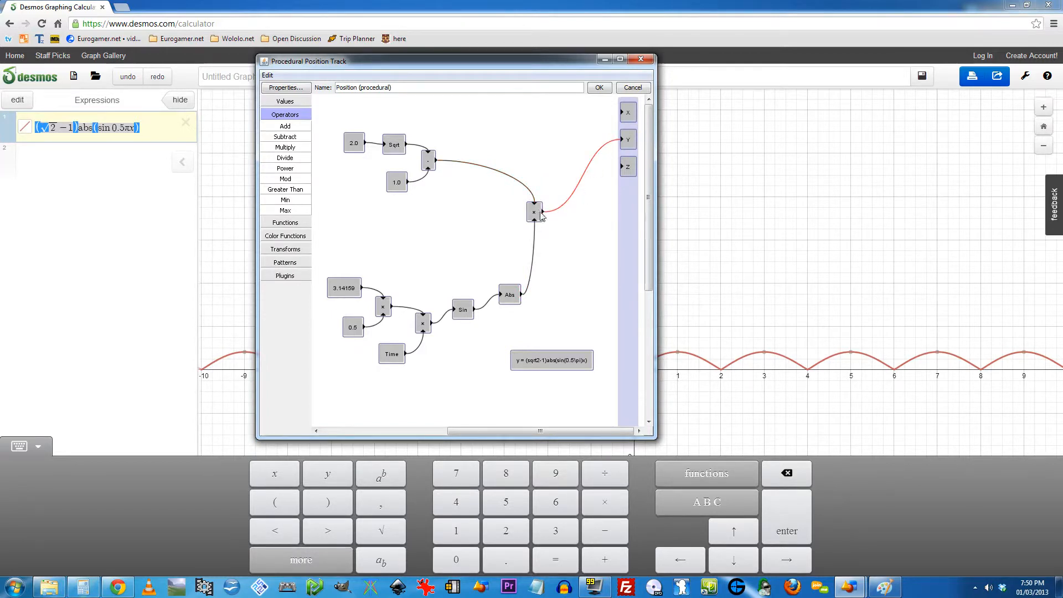
- Move the sine chain and the comment up beneath the Sqrt group, and shift Abs slightly closer to Sin
drag(318, 261, 530, 368)
drag(394, 358, 398, 291)
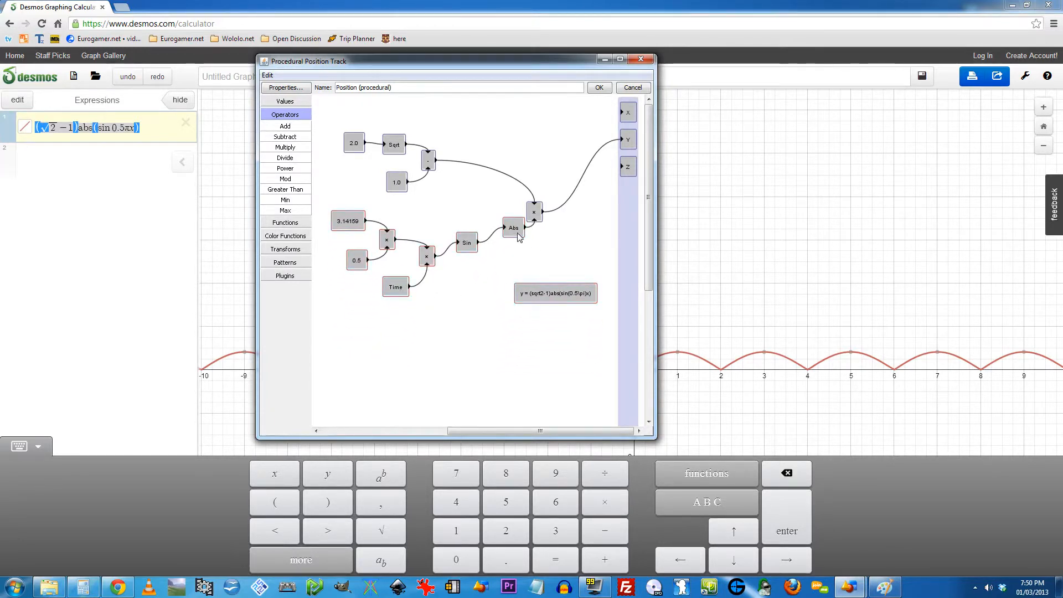
drag(517, 233, 508, 234)
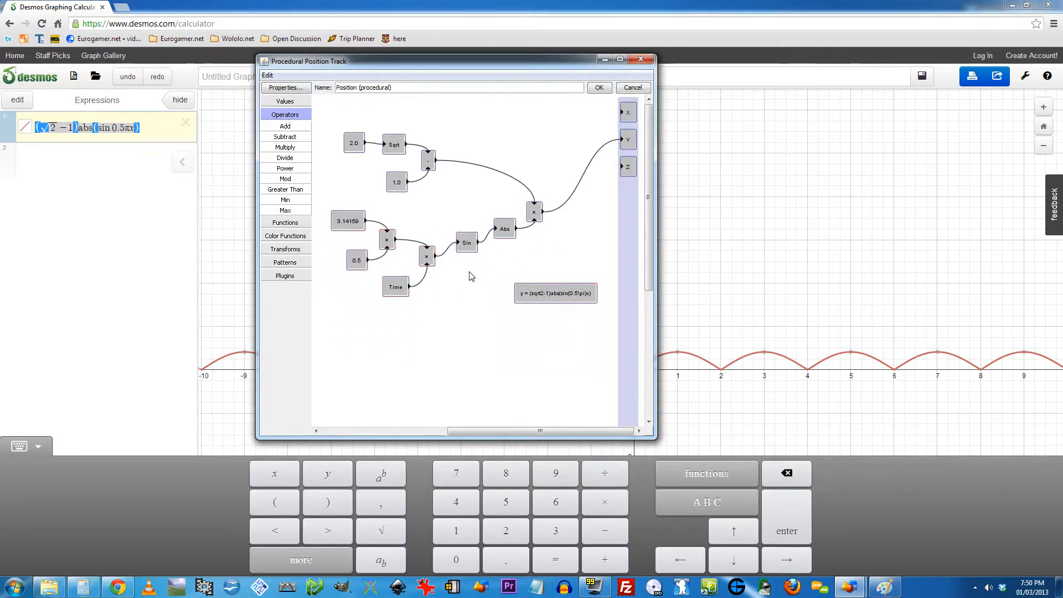
- Feed a copied Time module into the X output, accept the position track, and return to the Art of Illusion scene
drag(392, 291, 624, 118)
key(ctrl+v)
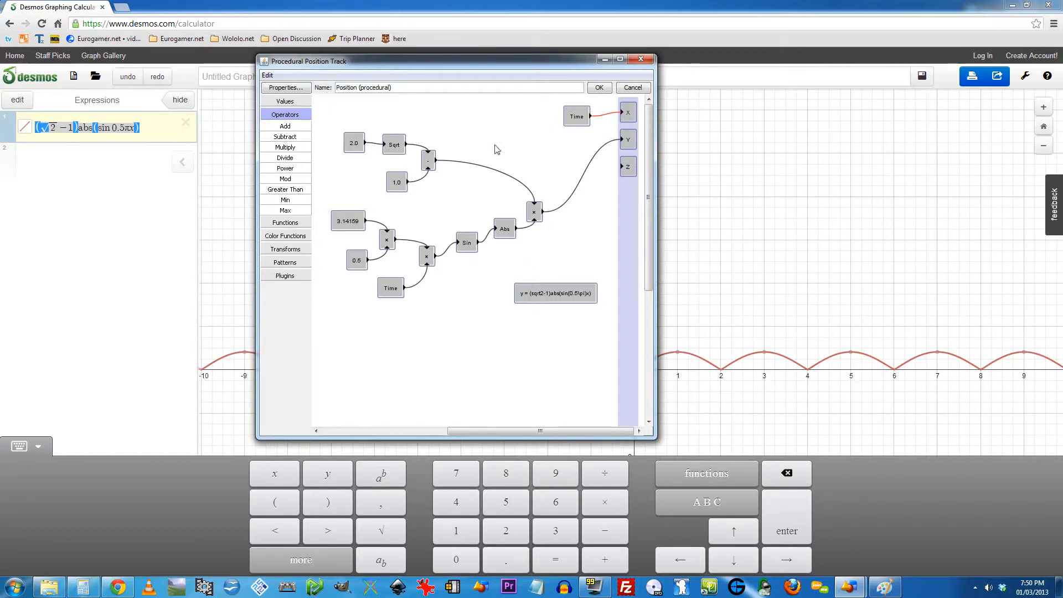
click(594, 90)
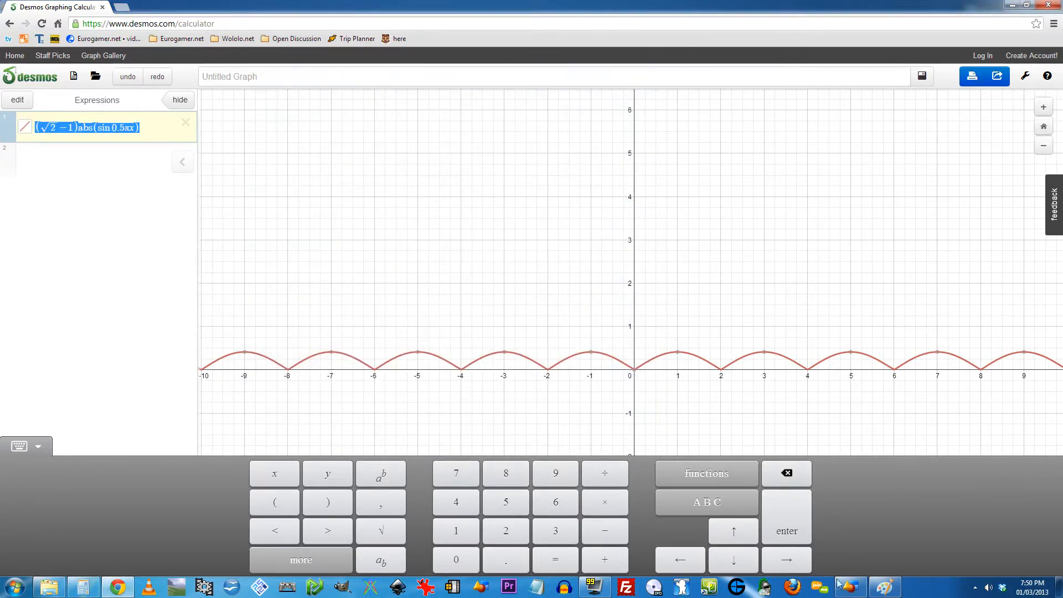
click(842, 586)
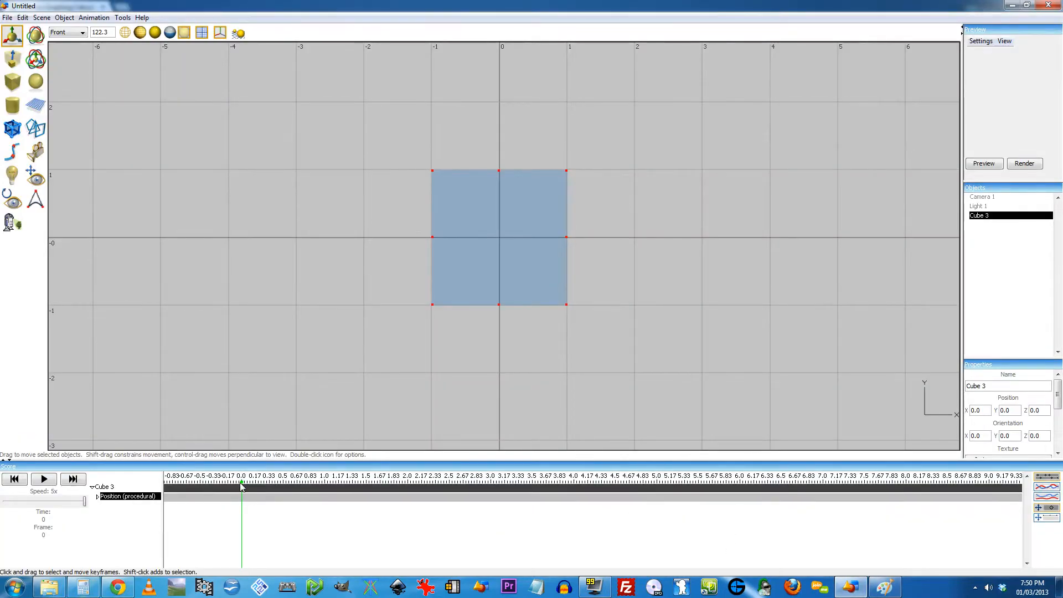
- Scrub the animation from the start and inspect the cube's position at times 1.0 and 2.0 in a wider front view
mouse_move(241, 486)
mouse_down()
mouse_move(622, 508)
mouse_move(434, 520)
mouse_move(305, 512)
mouse_move(317, 512)
mouse_up()
click(15, 479)
scroll(356, 360, down, 5)
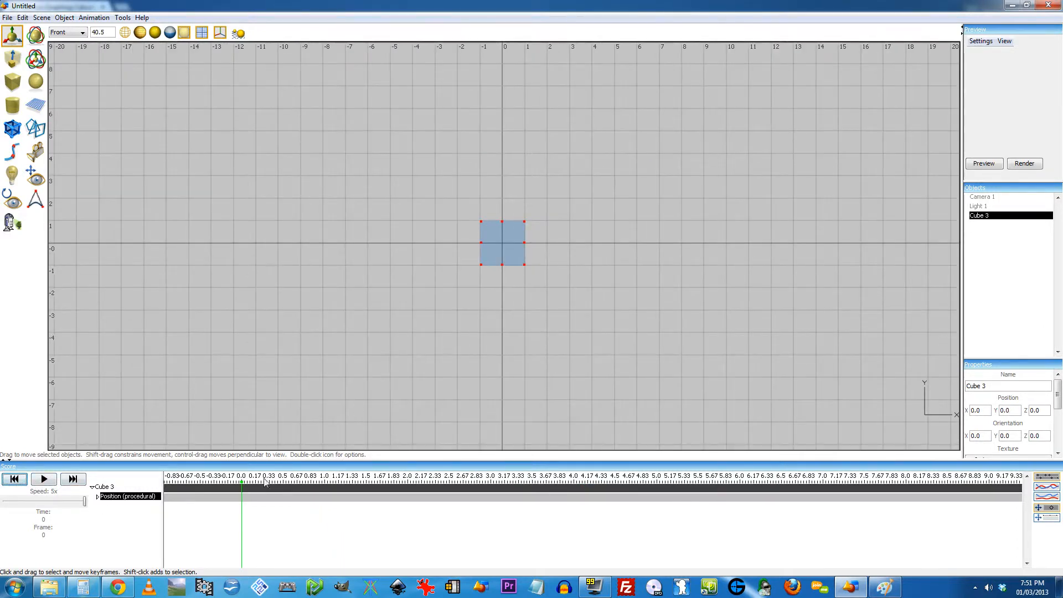
click(324, 482)
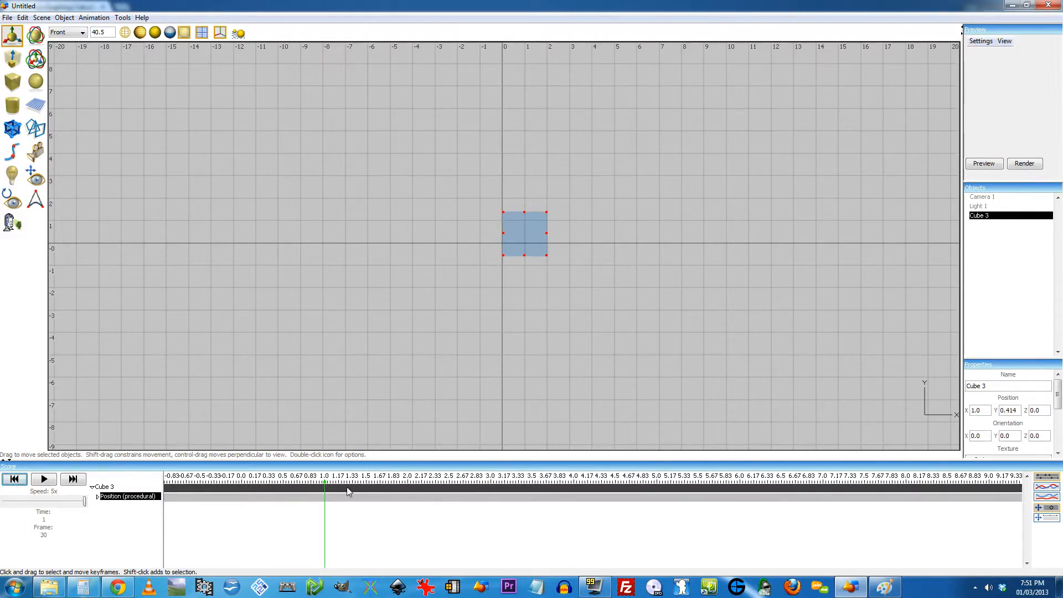
click(408, 485)
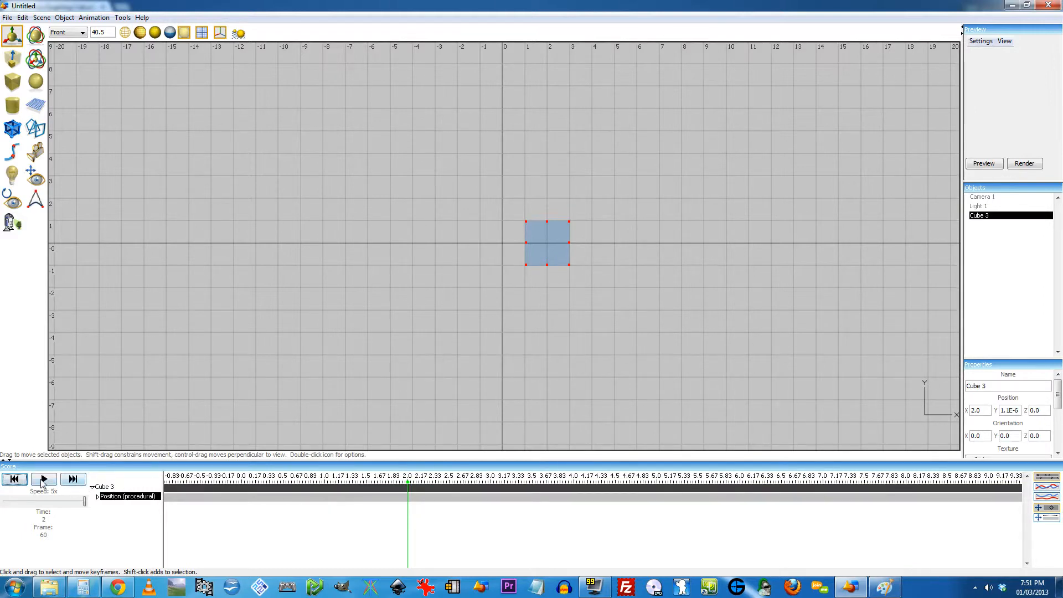
- Play the cube's animation at 2.5x speed, review its path, and rewind to the first frame with the cube left unmoved
click(53, 501)
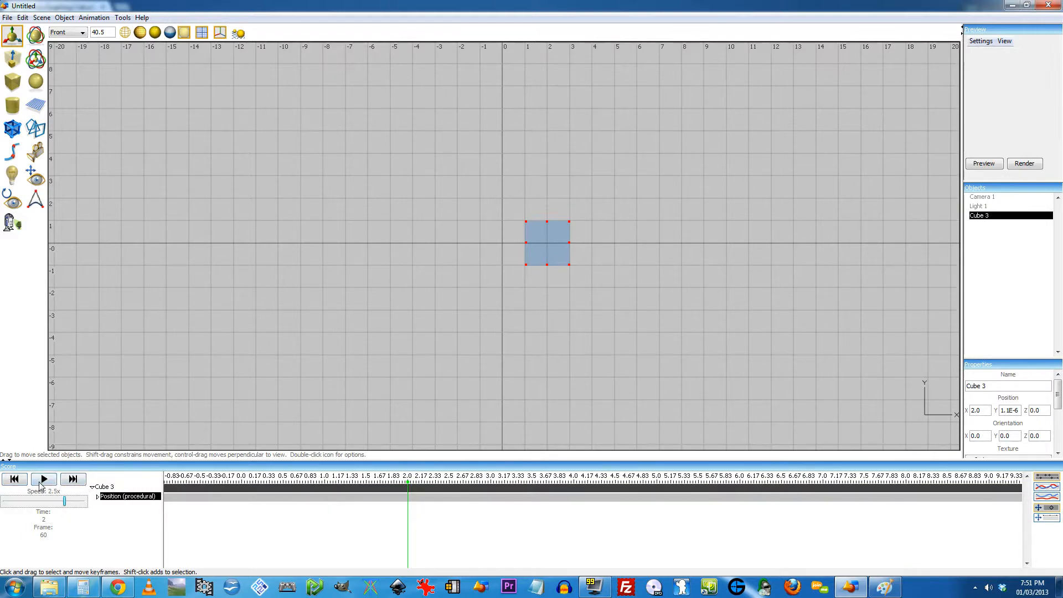
click(39, 484)
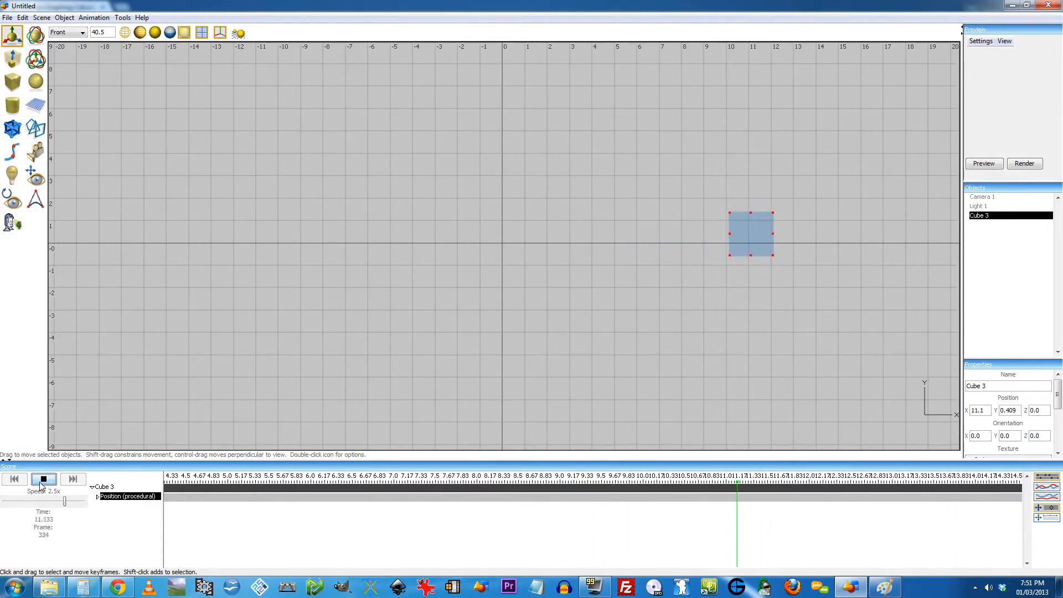
click(40, 485)
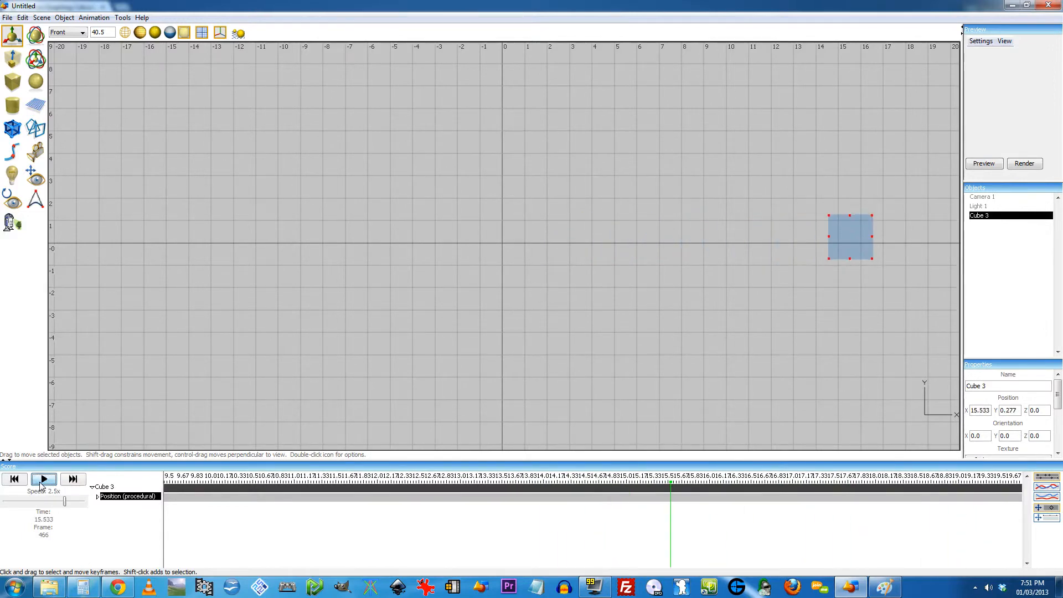
drag(396, 480, 301, 480)
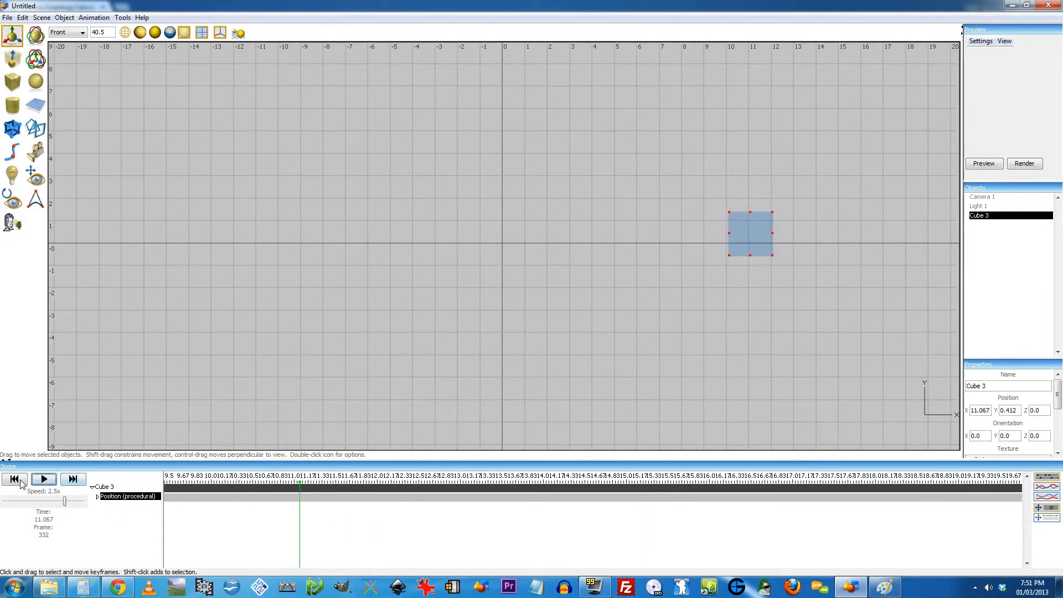
click(15, 479)
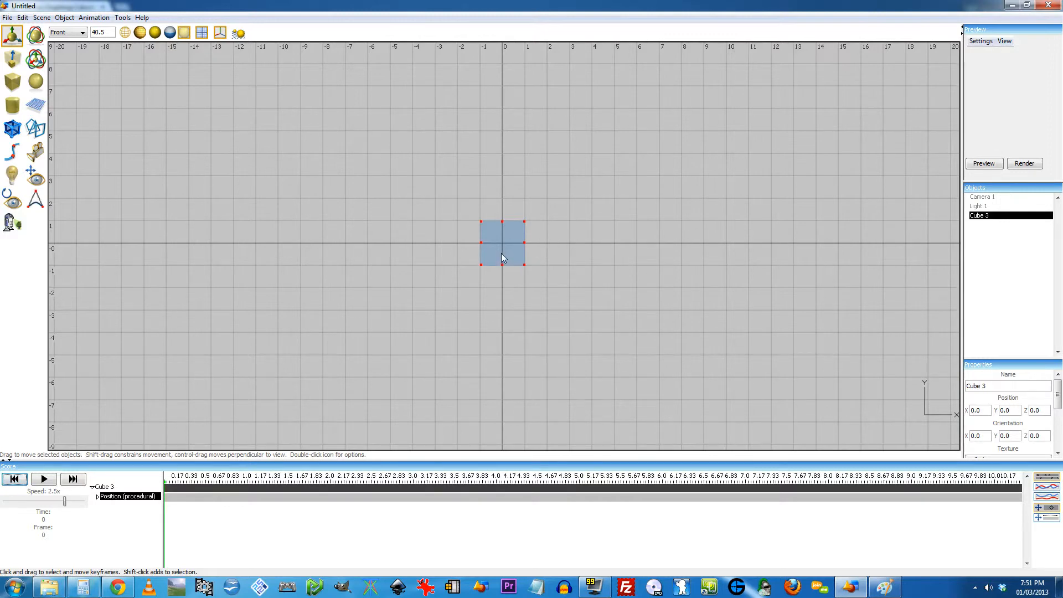
mouse_move(501, 255)
mouse_down()
mouse_move(502, 232)
mouse_move(500, 264)
mouse_move(500, 254)
mouse_up()
key(ctrl+z)
- In the procedural position track, replace the final Multiply module's link to Y with a link into a new Add module
double_click(119, 495)
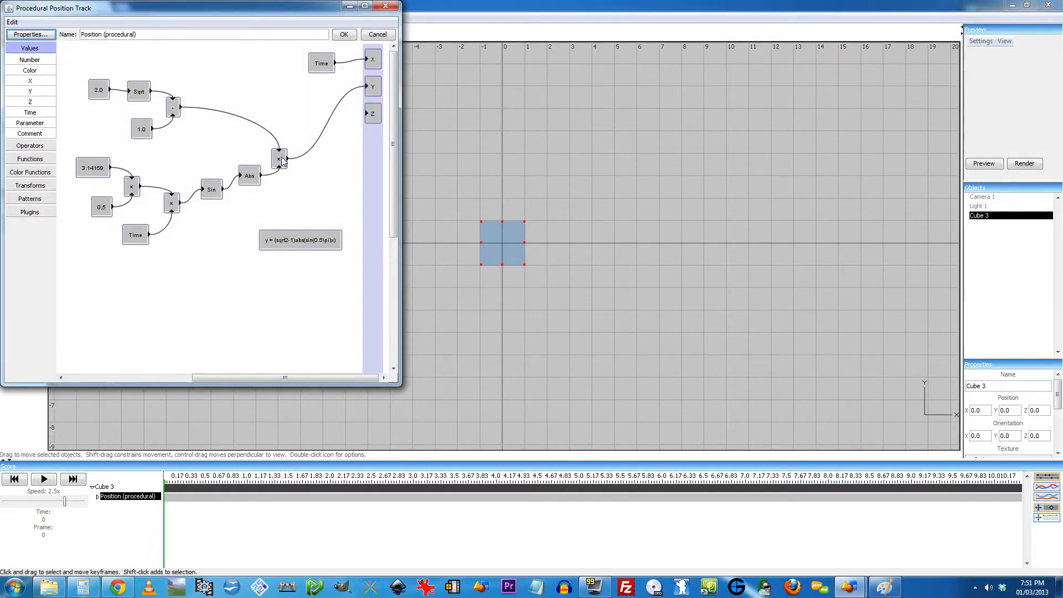
drag(281, 159, 277, 133)
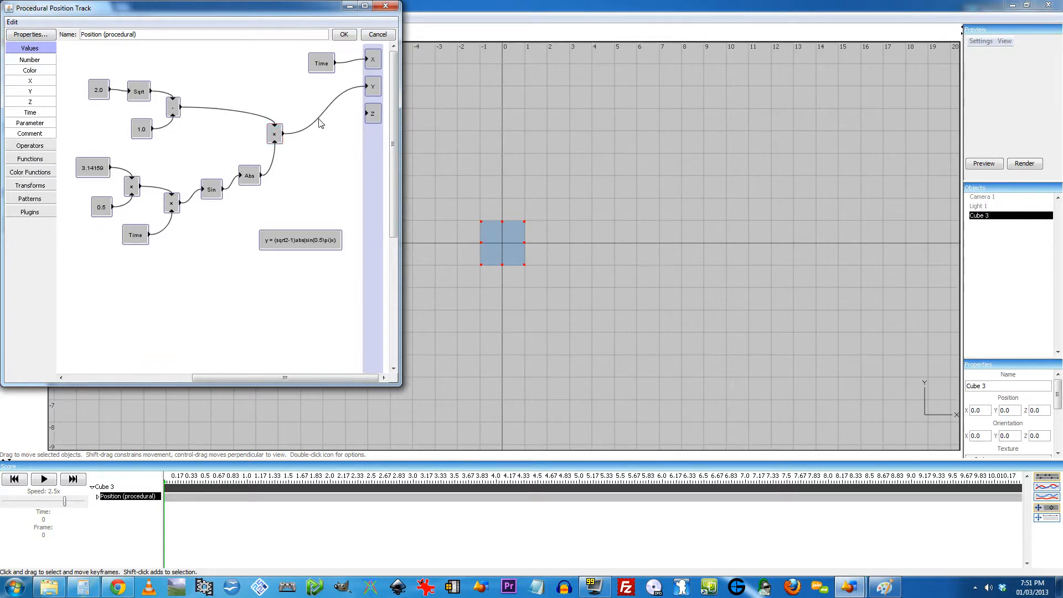
key(Delete)
click(25, 147)
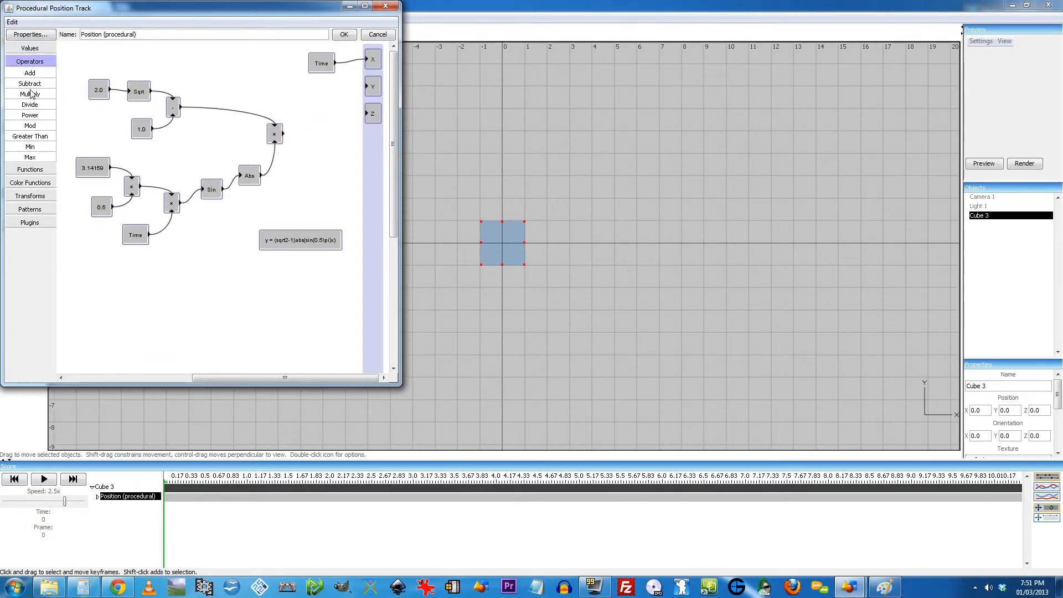
drag(34, 77, 283, 133)
- Add a Number module set to 1, connect it to the Add module's free input, and accept the position track
click(32, 50)
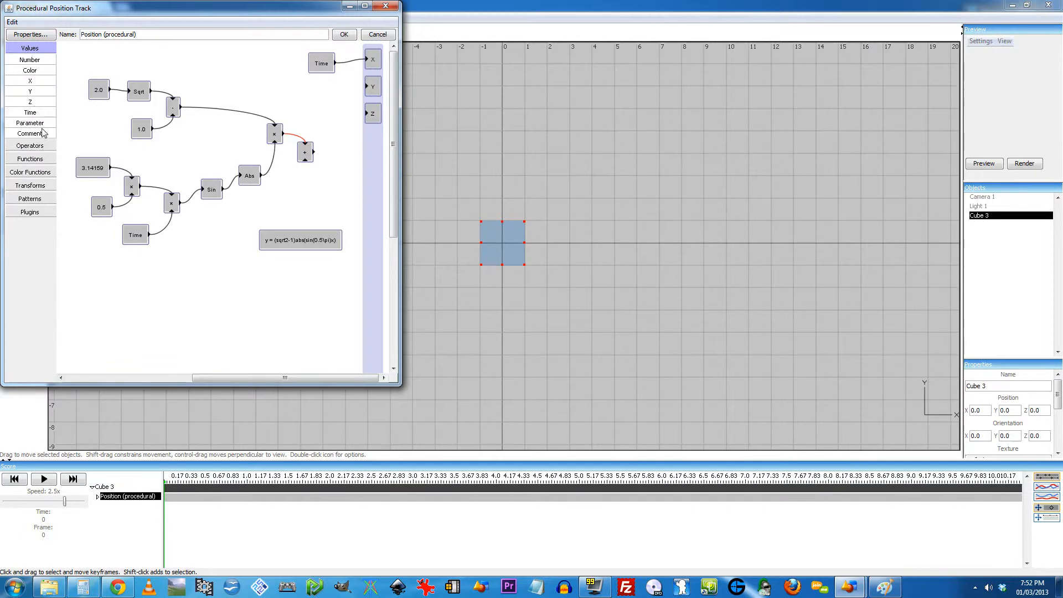
drag(34, 63, 292, 202)
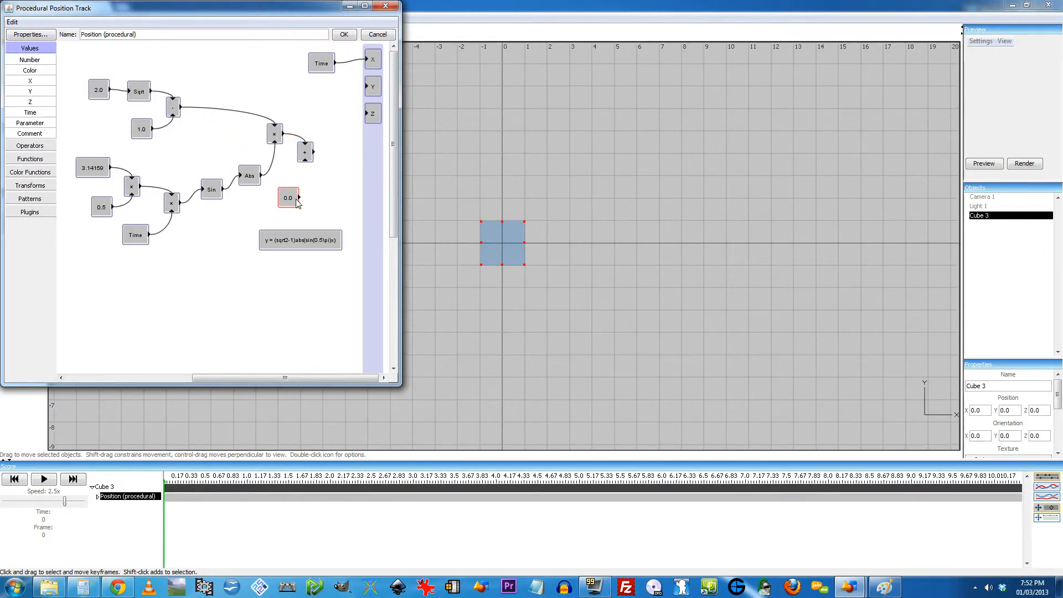
double_click(296, 200)
text(1)
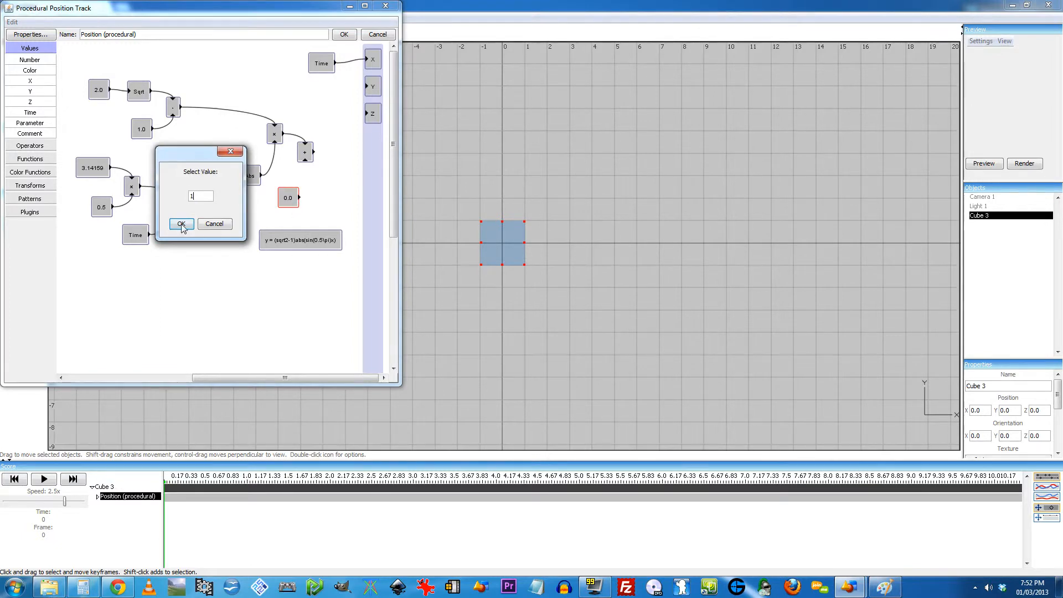
click(181, 225)
drag(300, 198, 305, 160)
click(344, 34)
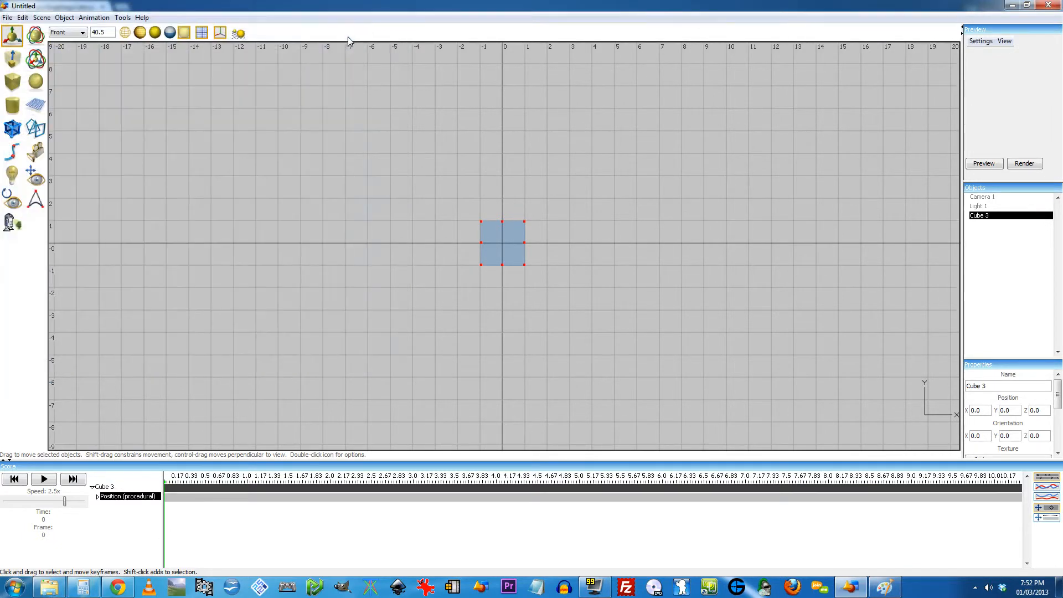
- Reopen the procedural position track and connect the Add module's output to the Y output, accepting the change
mouse_move(286, 480)
mouse_down()
mouse_move(165, 482)
mouse_move(263, 490)
mouse_move(203, 493)
mouse_move(164, 513)
mouse_up()
double_click(128, 498)
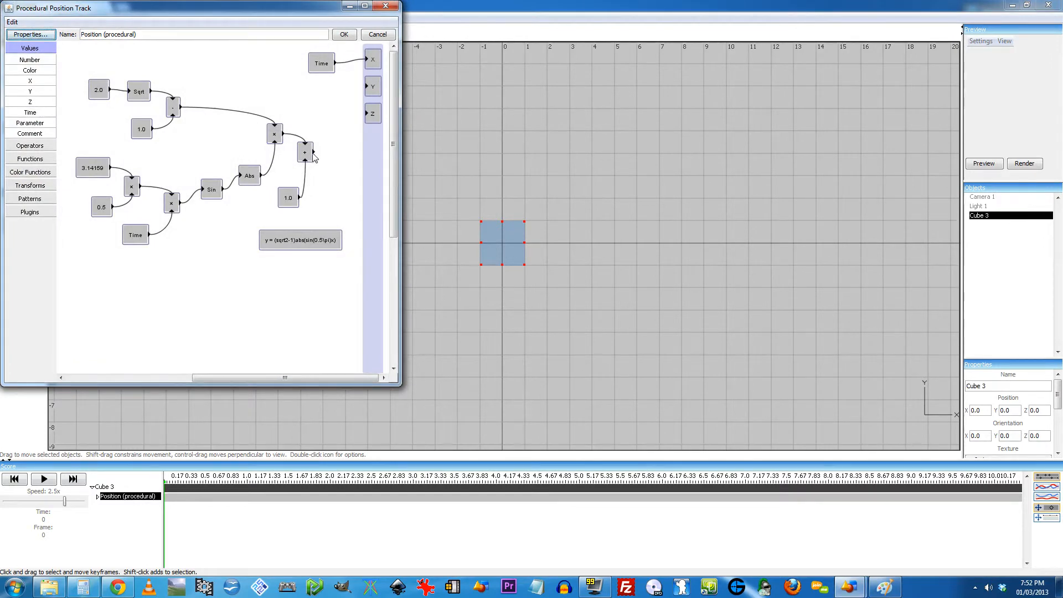
drag(312, 153, 337, 131)
drag(365, 92, 367, 87)
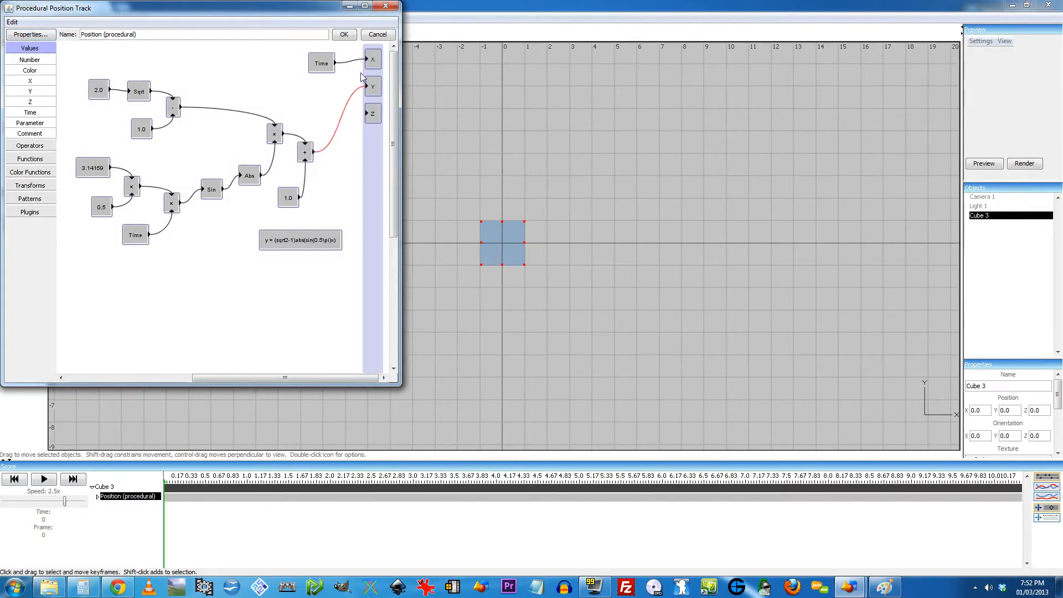
click(343, 34)
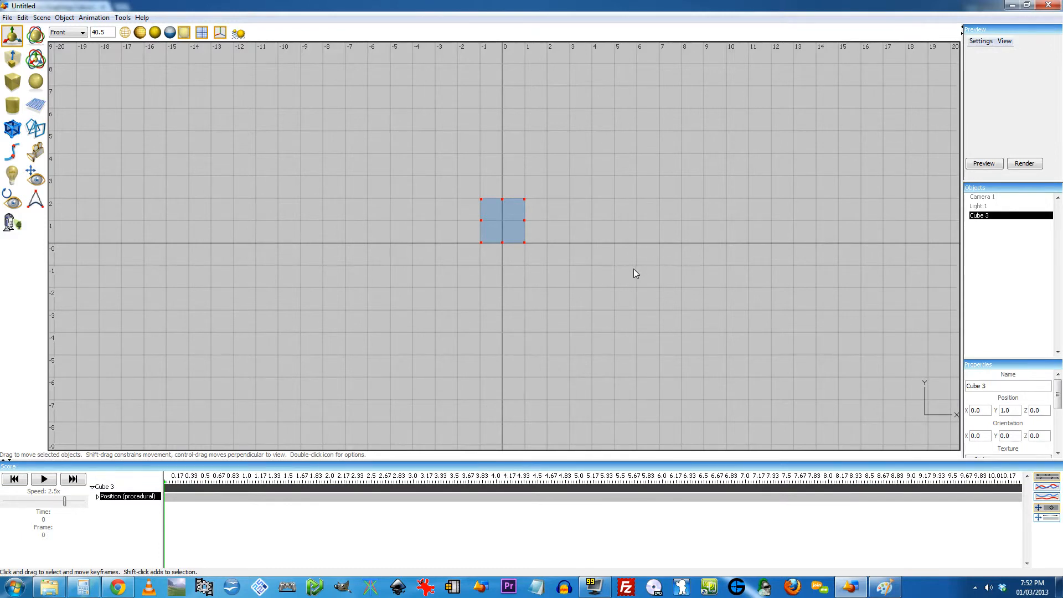
- Play the raised cube's animation and scrub between times 0 and 2.0 to examine its motion above the ground line
middle_drag(606, 260, 360, 323)
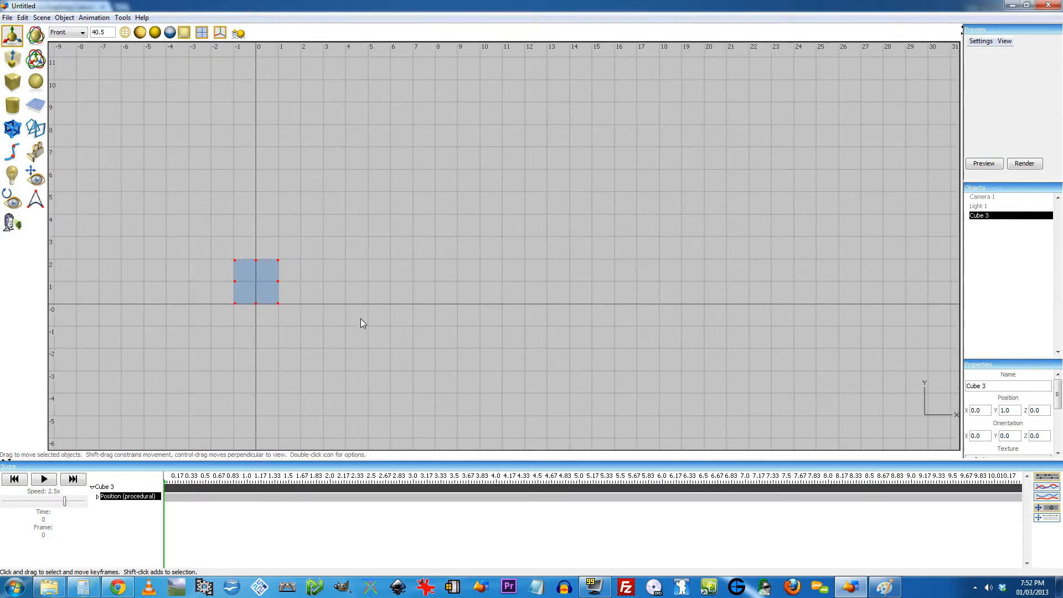
click(38, 482)
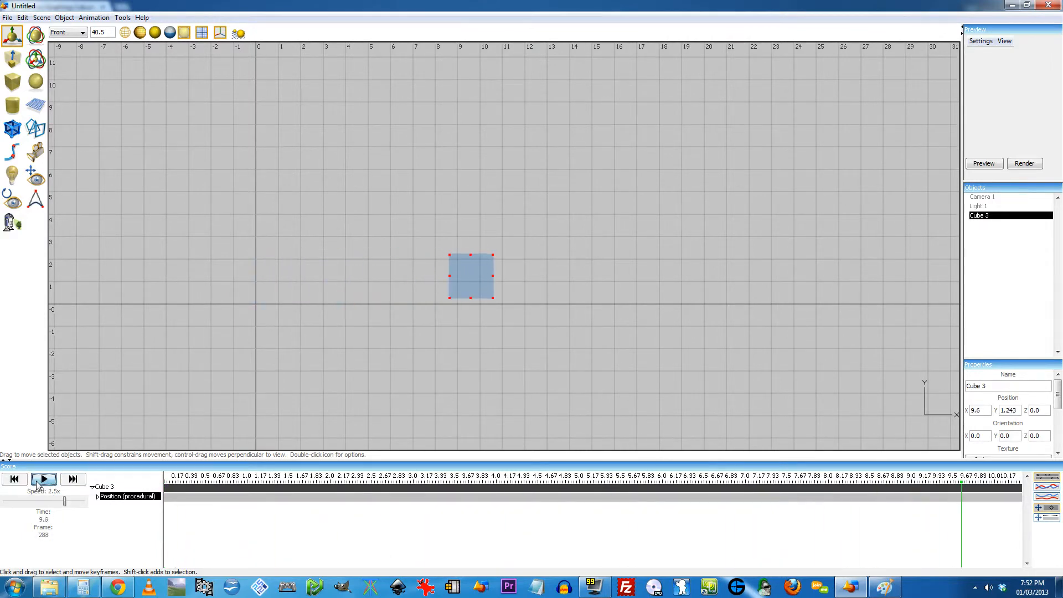
drag(216, 484, 165, 481)
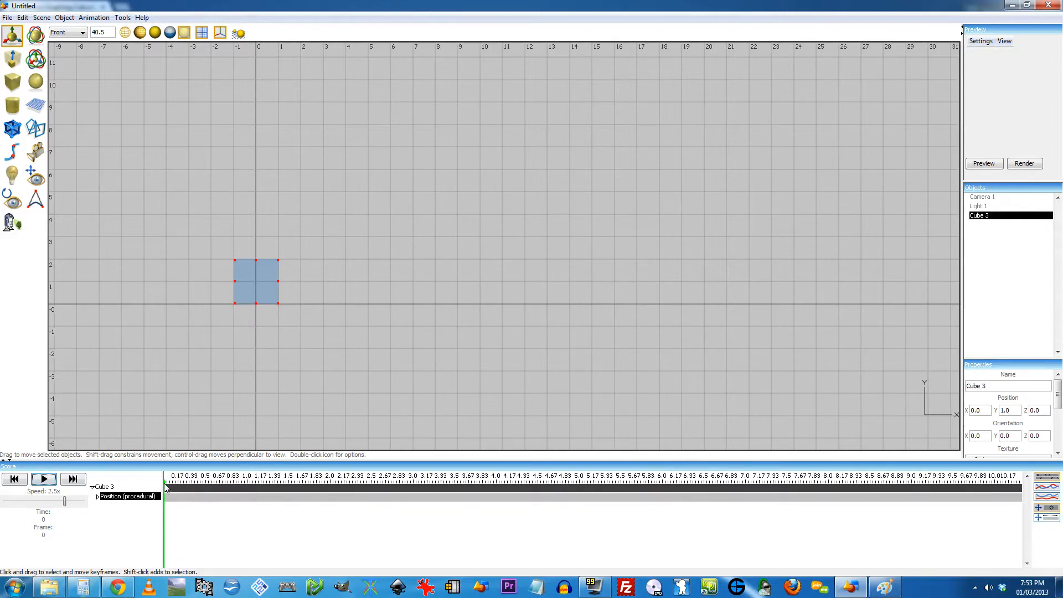
drag(170, 486, 330, 496)
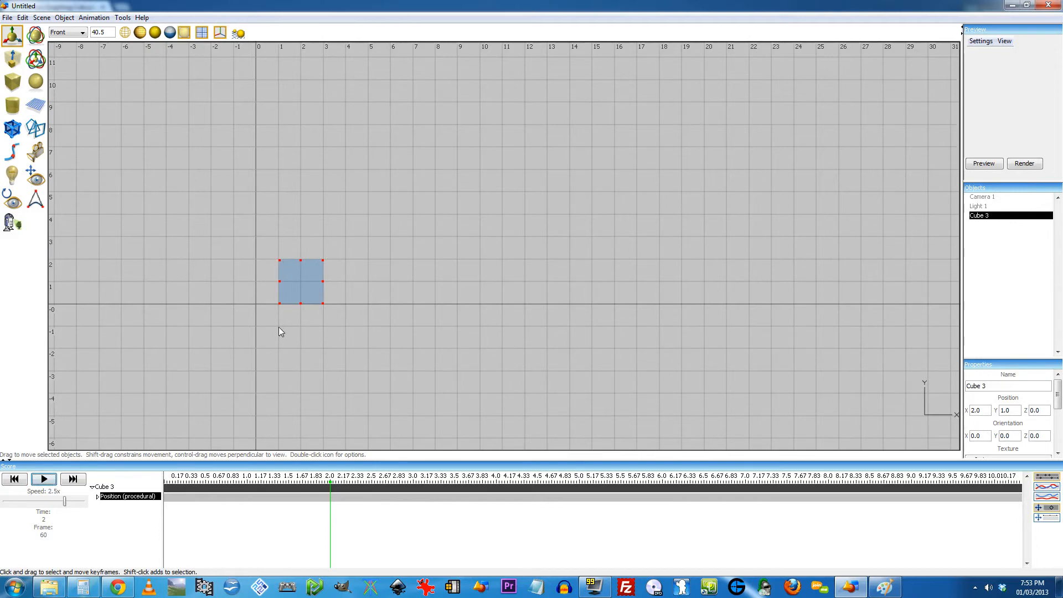
- Add a procedural rotation track to the cube
click(93, 17)
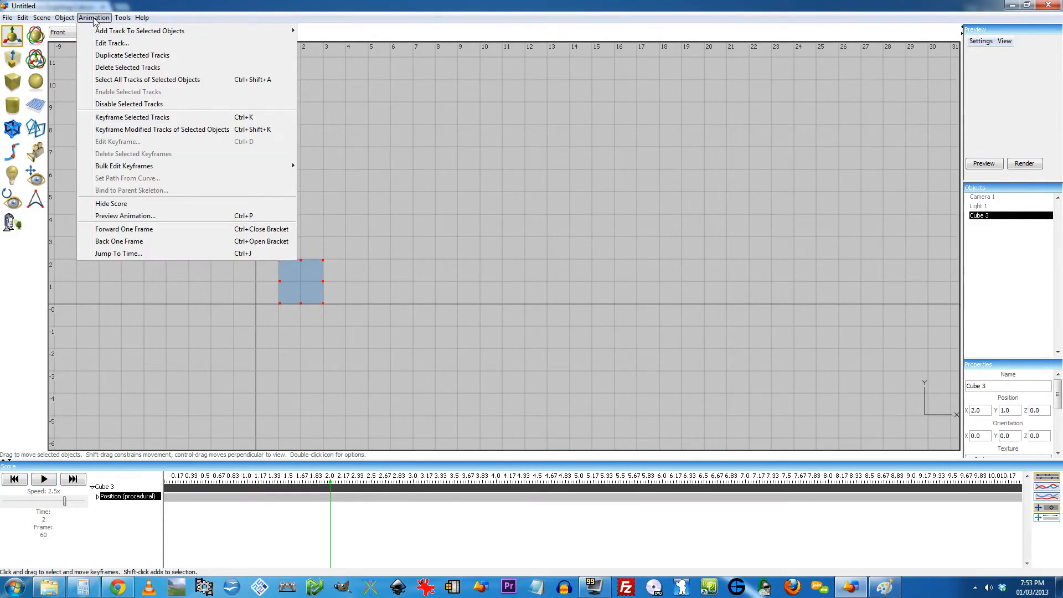
mouse_move(166, 31)
mouse_move(349, 44)
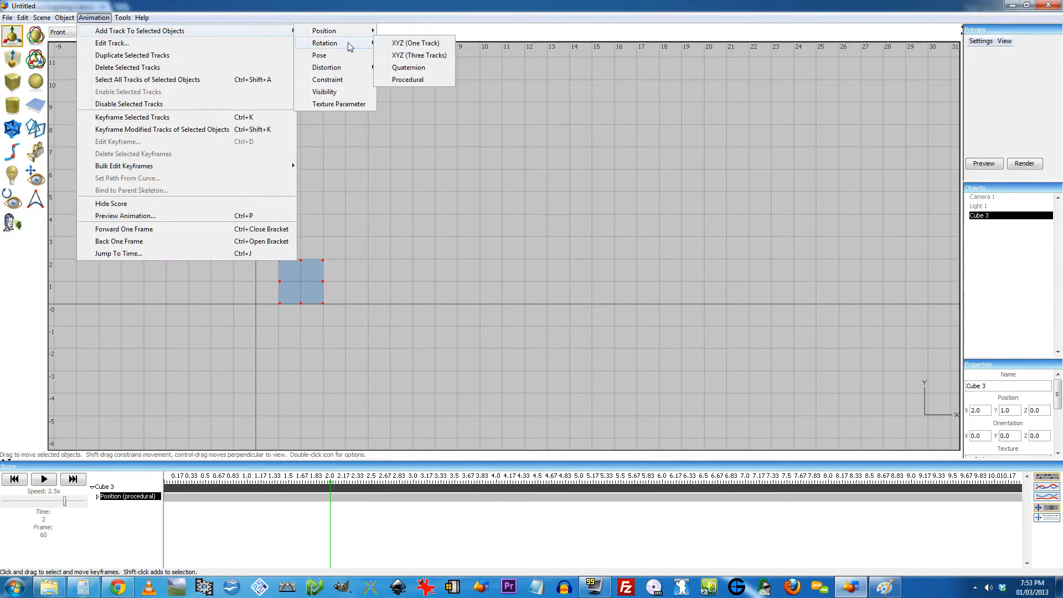
click(407, 79)
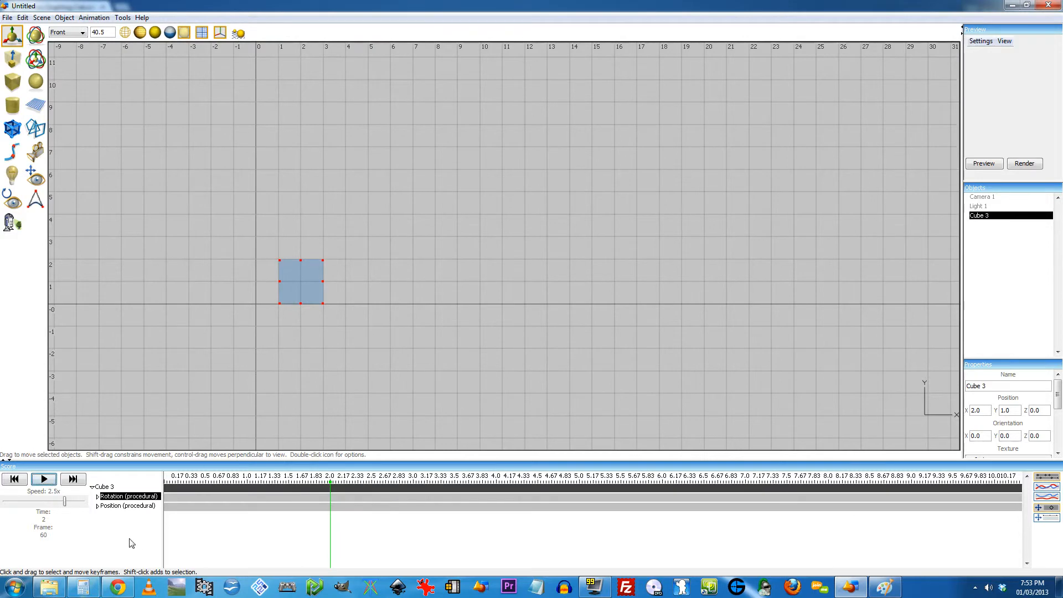
- In the procedural rotation track, add a Time module, connect it to the Z output, and accept the track
double_click(122, 497)
double_click(118, 499)
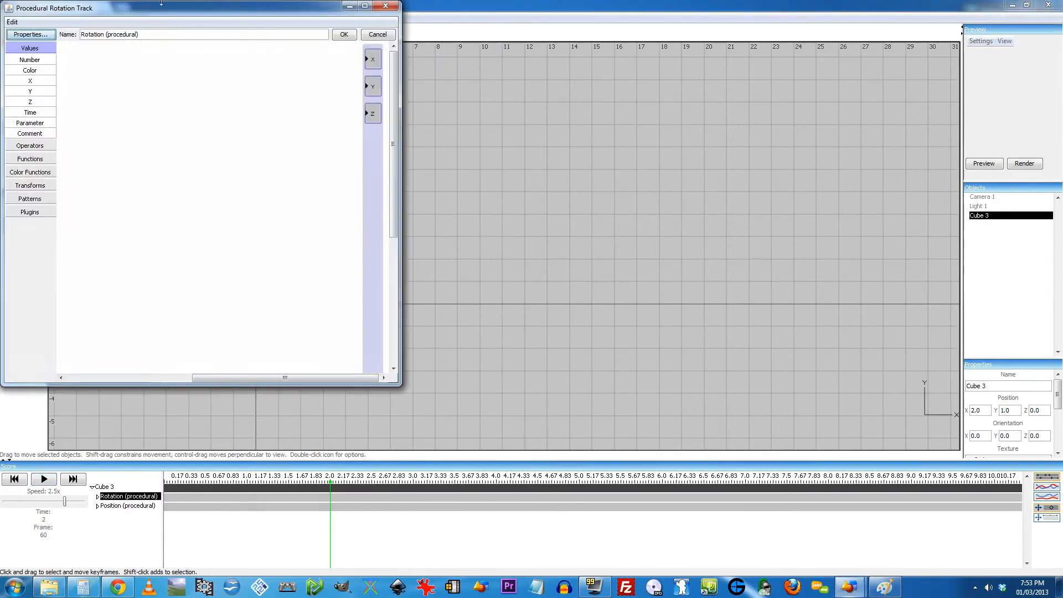
click(27, 117)
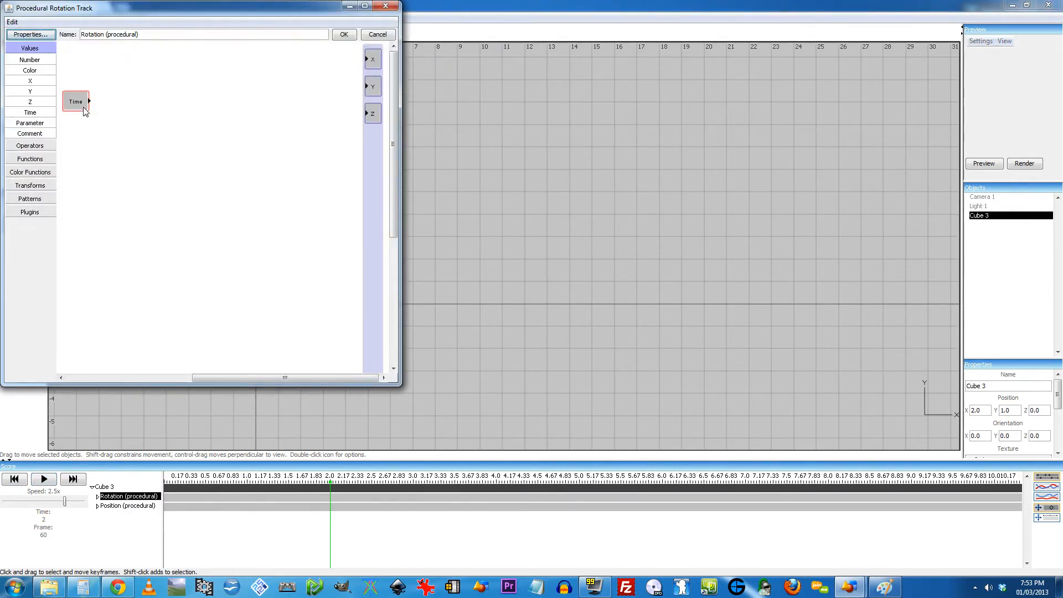
drag(84, 109, 367, 112)
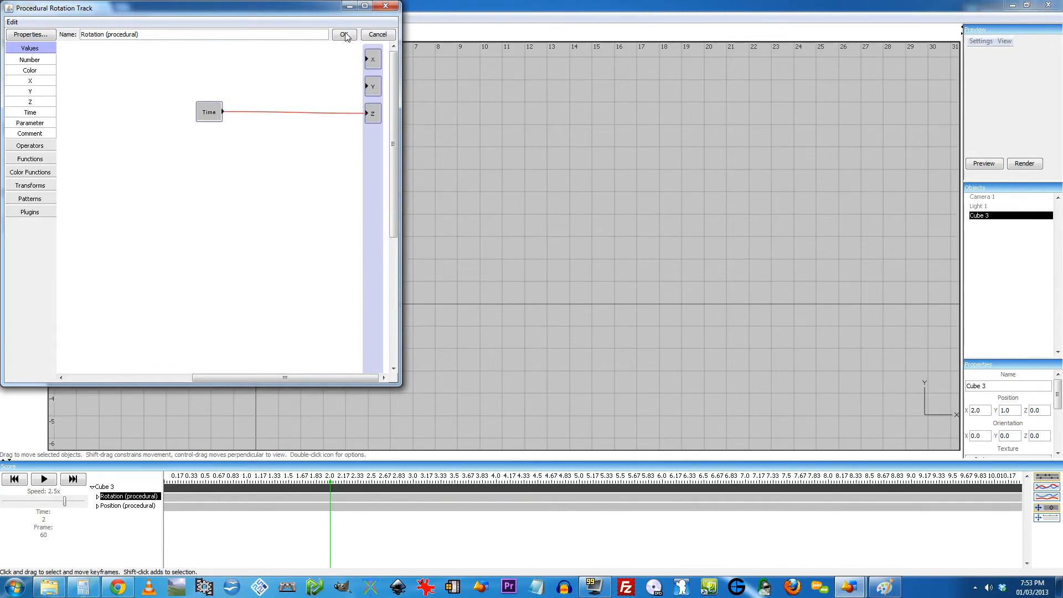
click(344, 35)
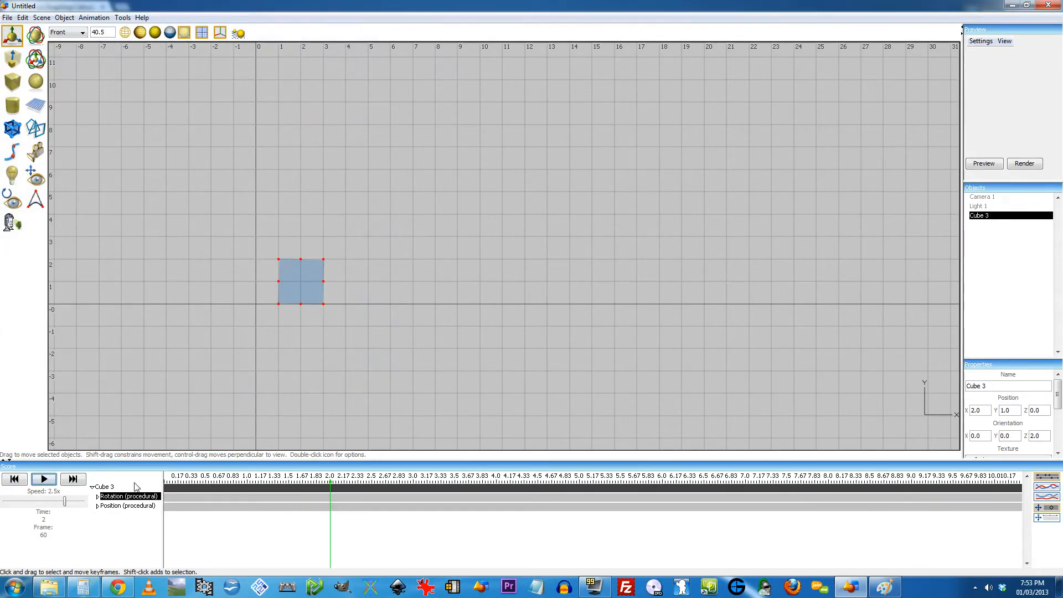
- Play the animation to check the cube's rotation, and return the time marker to 0
click(44, 480)
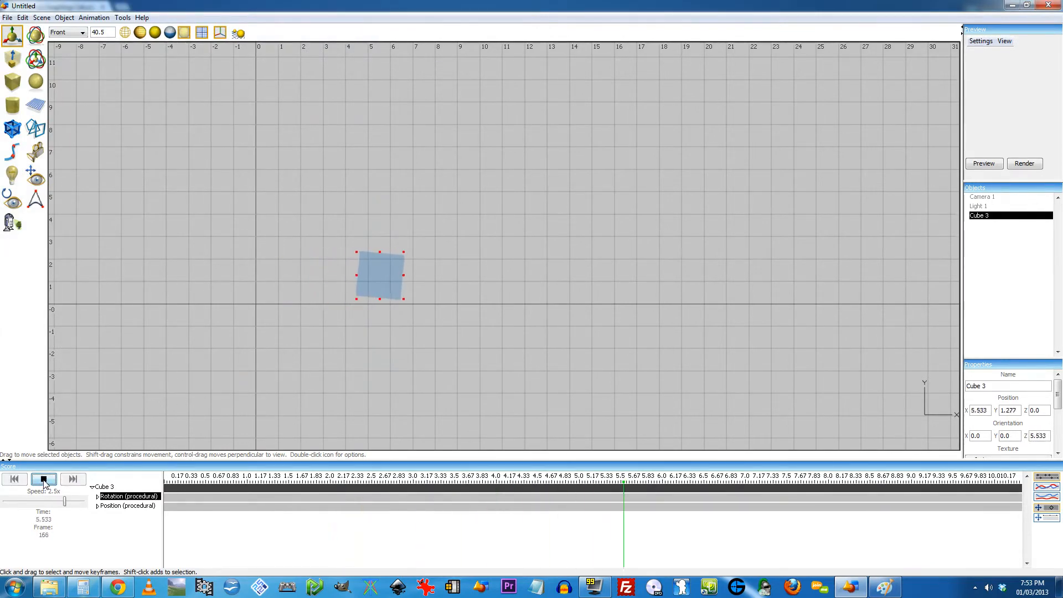
click(44, 479)
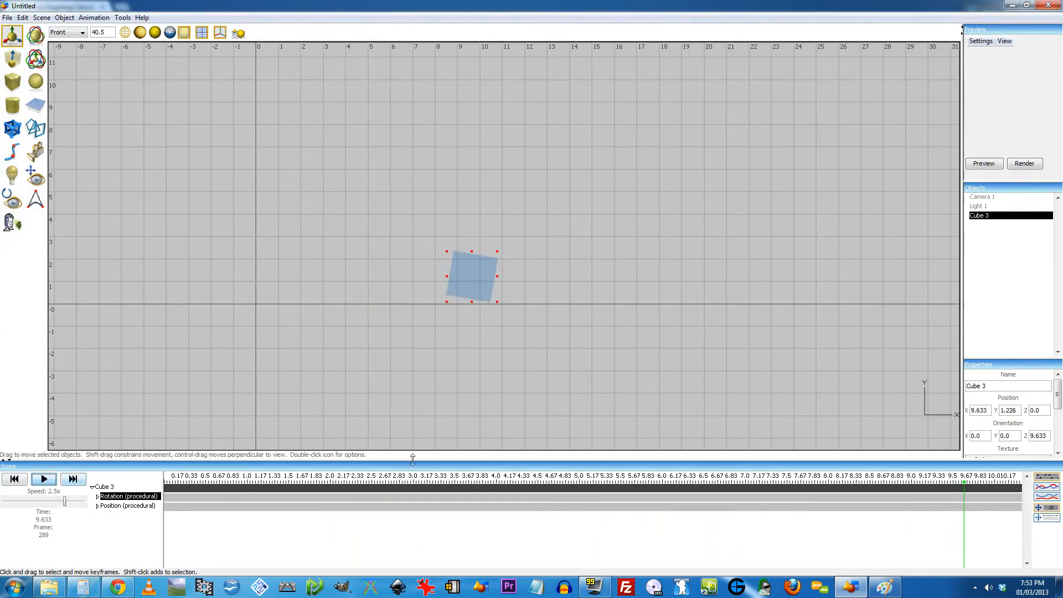
drag(962, 486, 167, 482)
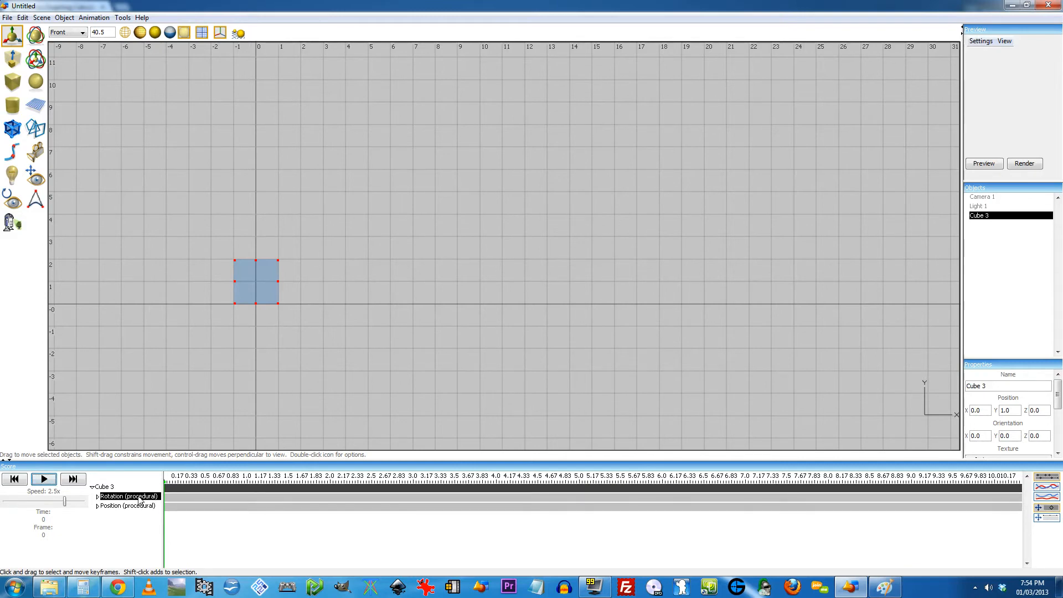
- At time 1.0, replace the direct Time-to-Z link in the cube's procedural rotation track with a Scale/Shift module connected between Time and Z
drag(166, 485, 247, 484)
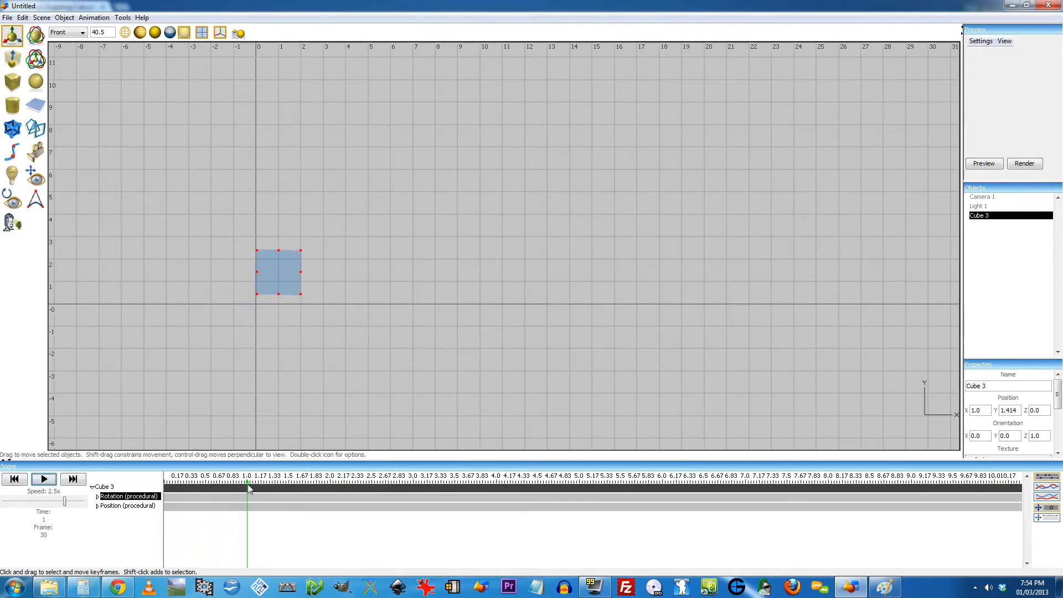
double_click(142, 496)
click(248, 113)
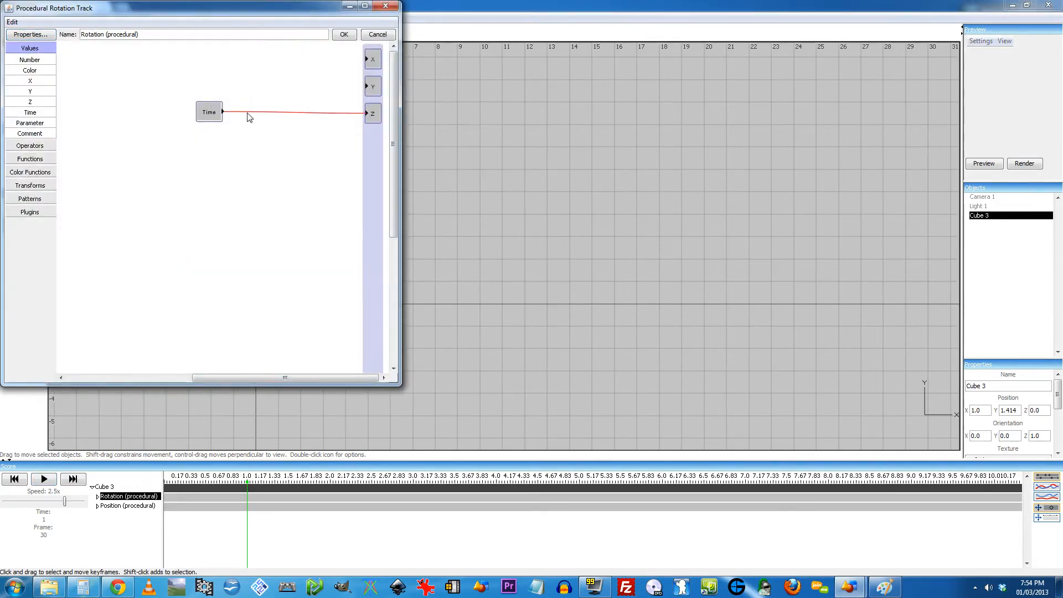
key(Delete)
click(35, 160)
click(26, 108)
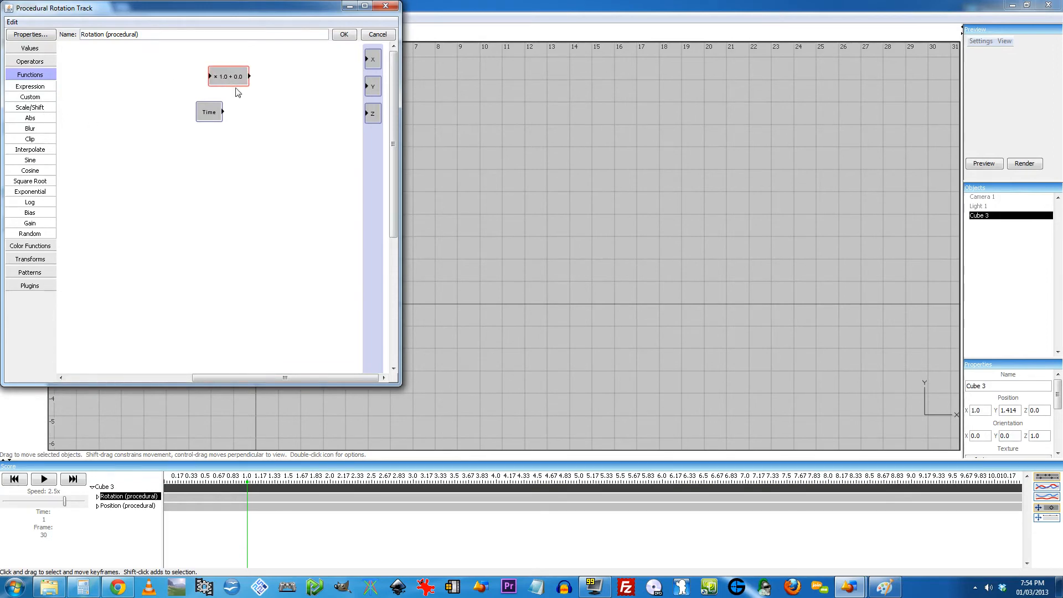
mouse_move(237, 87)
mouse_down()
mouse_move(247, 126)
mouse_move(222, 112)
mouse_move(370, 114)
mouse_up()
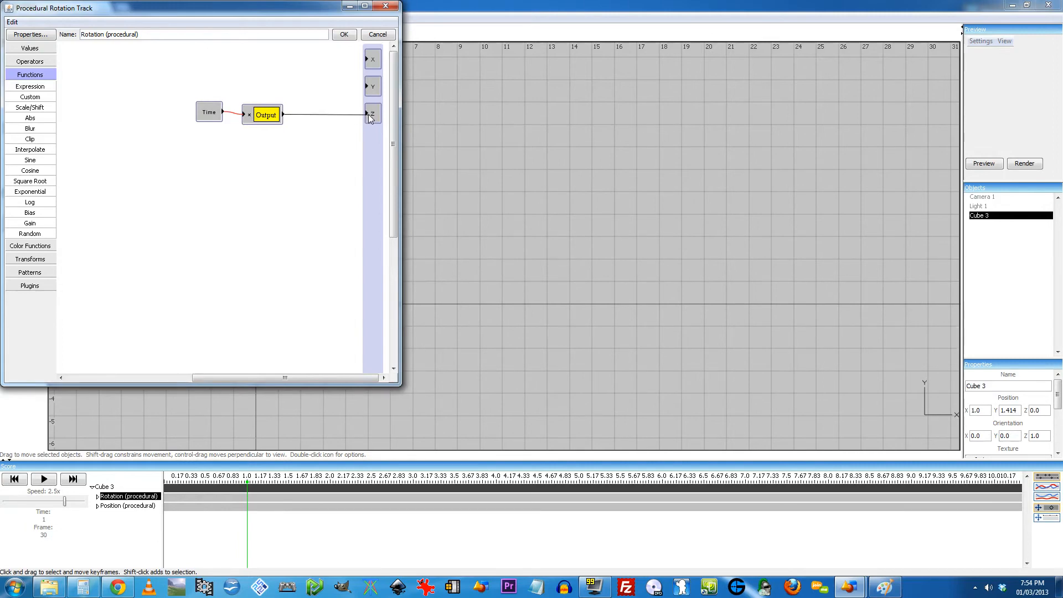
- Set the Scale/Shift module's input multiplier to 45 and accept the procedural rotation track
double_click(261, 114)
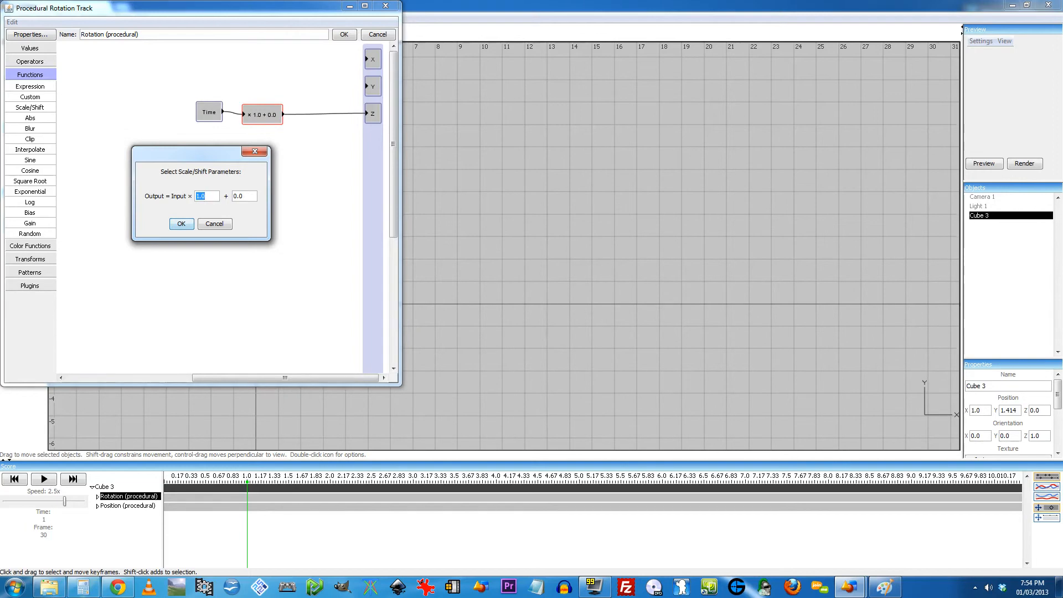
text(45)
click(183, 224)
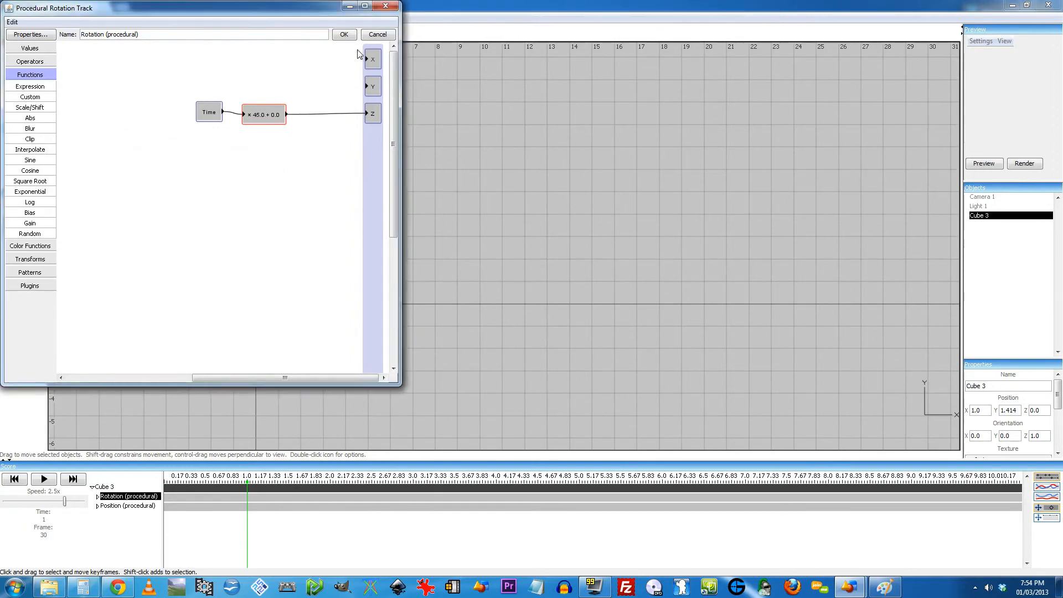
click(343, 34)
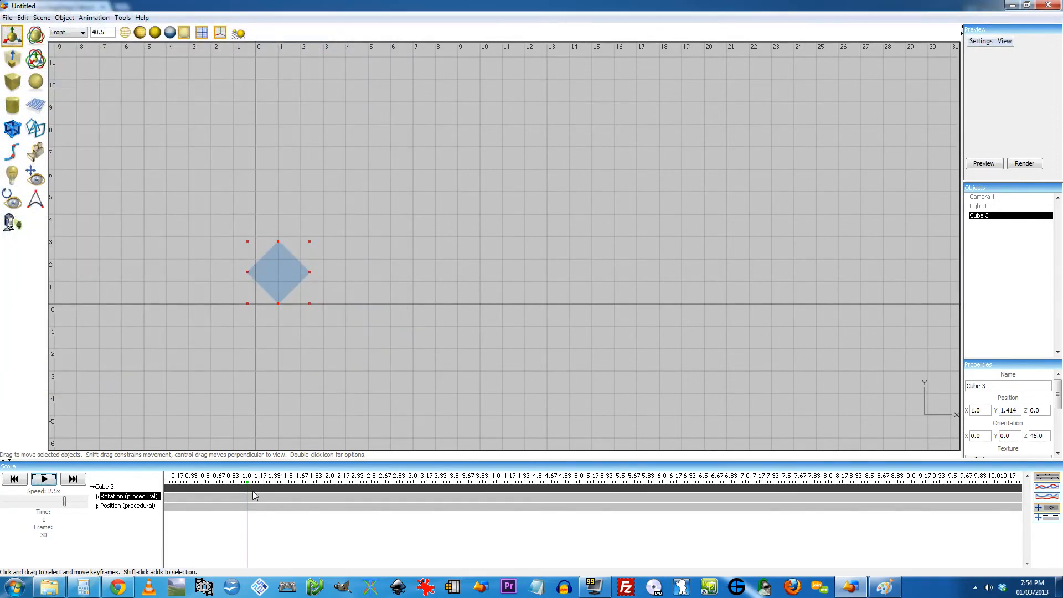
- Check the cube's pose at time 2.0, play the rolling animation from time 0, and return to the start
click(330, 482)
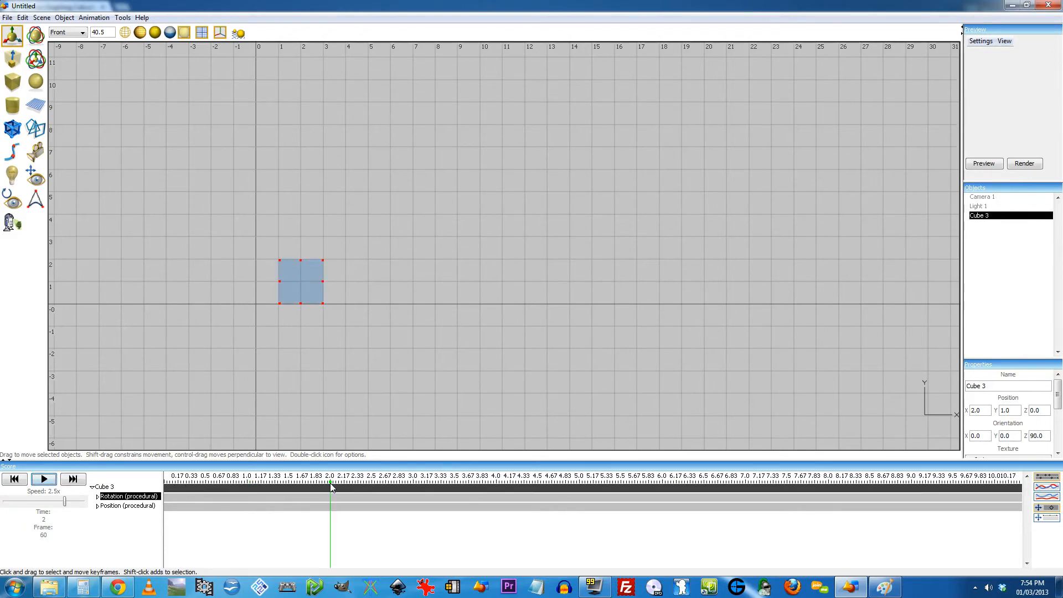
click(165, 483)
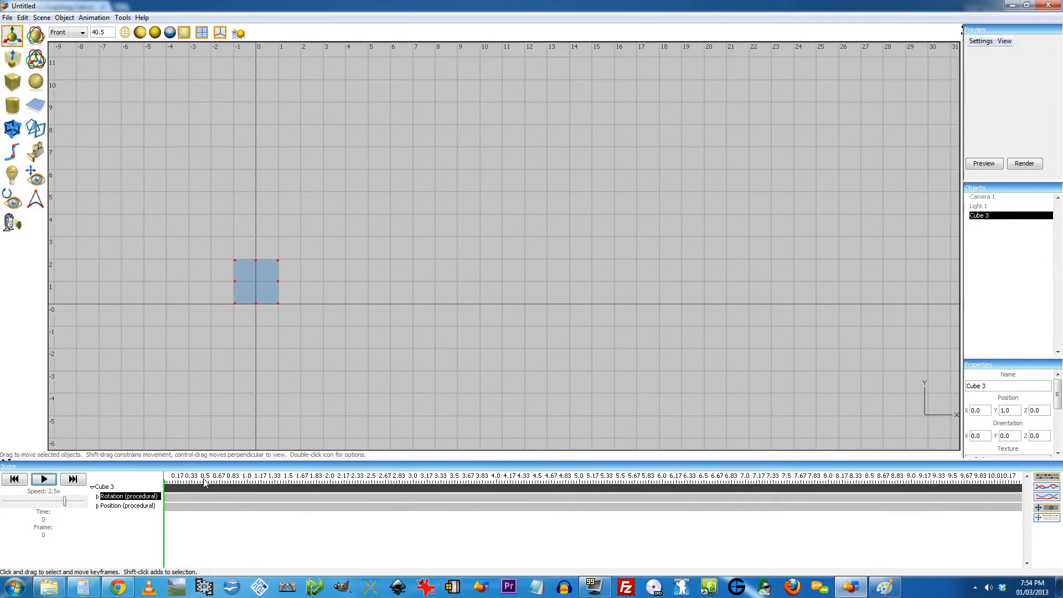
click(49, 482)
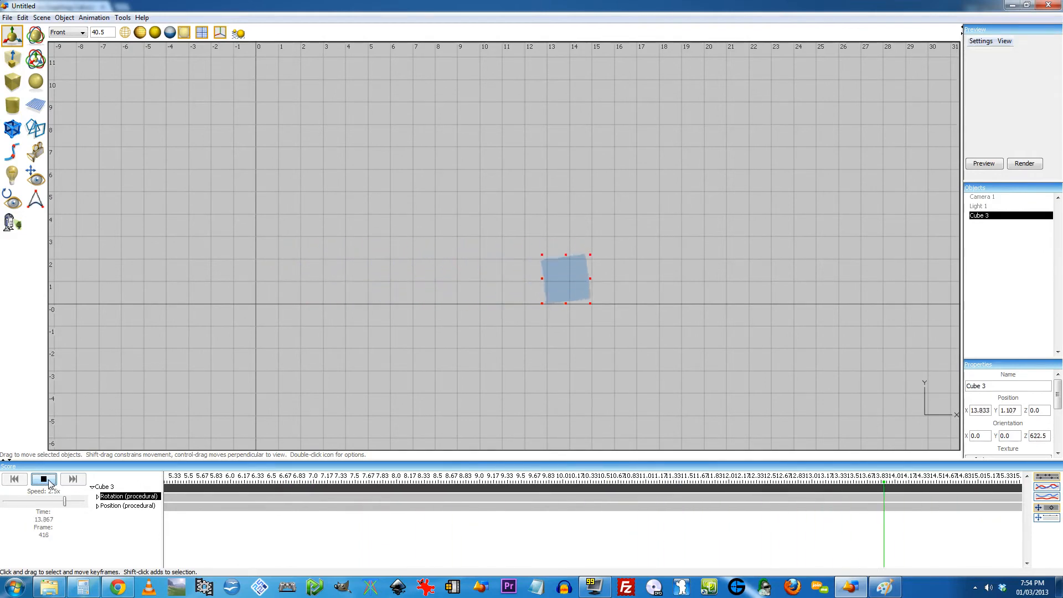
click(50, 480)
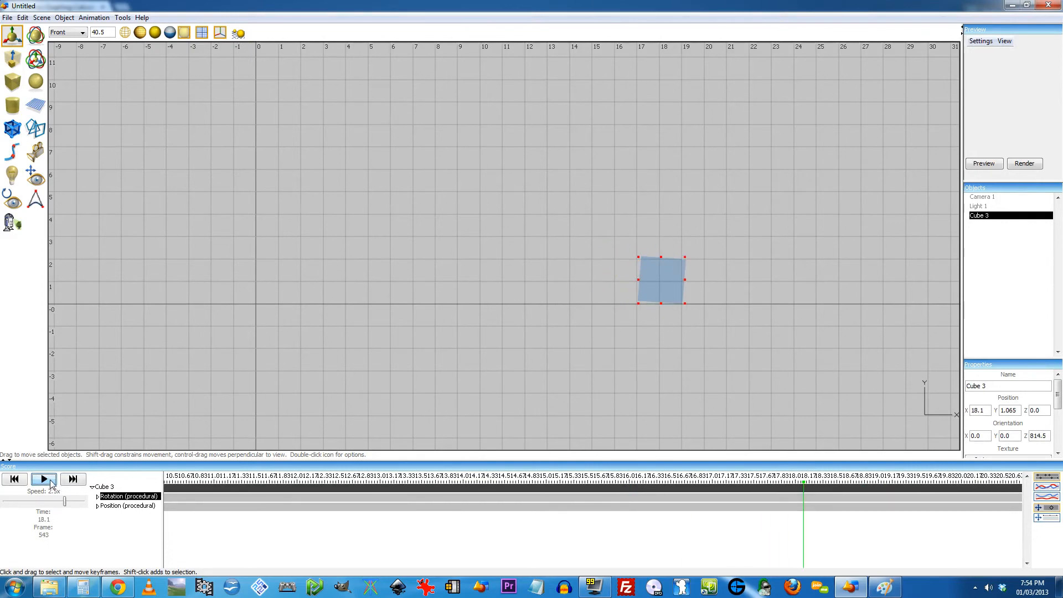
drag(198, 486, 164, 487)
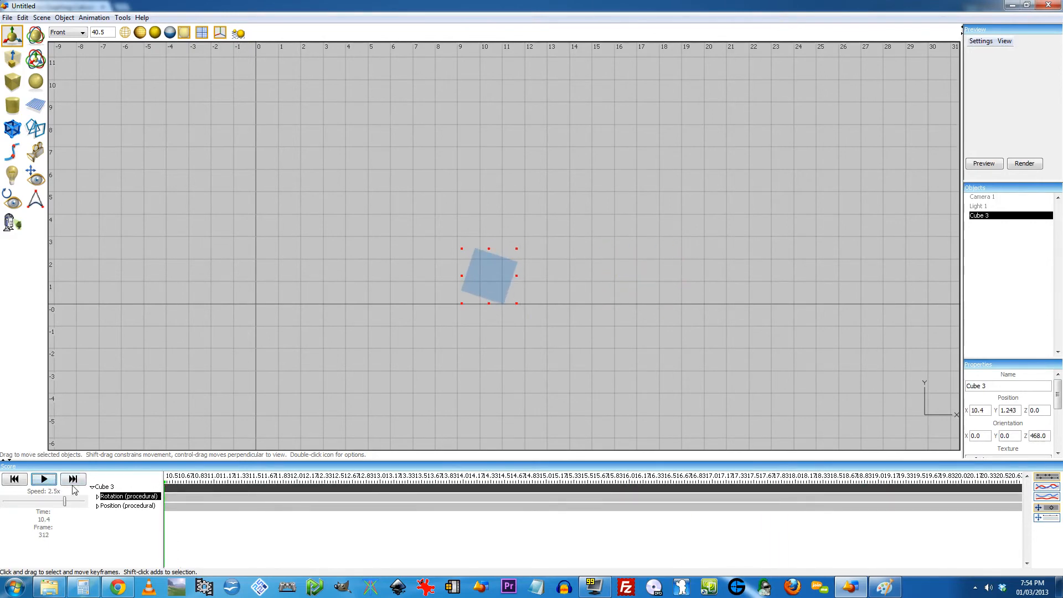
click(17, 479)
- Play the animation at 0.2x speed with the cube's lower corner in close-up to examine its contact with the ground line
scroll(271, 350, up, 2)
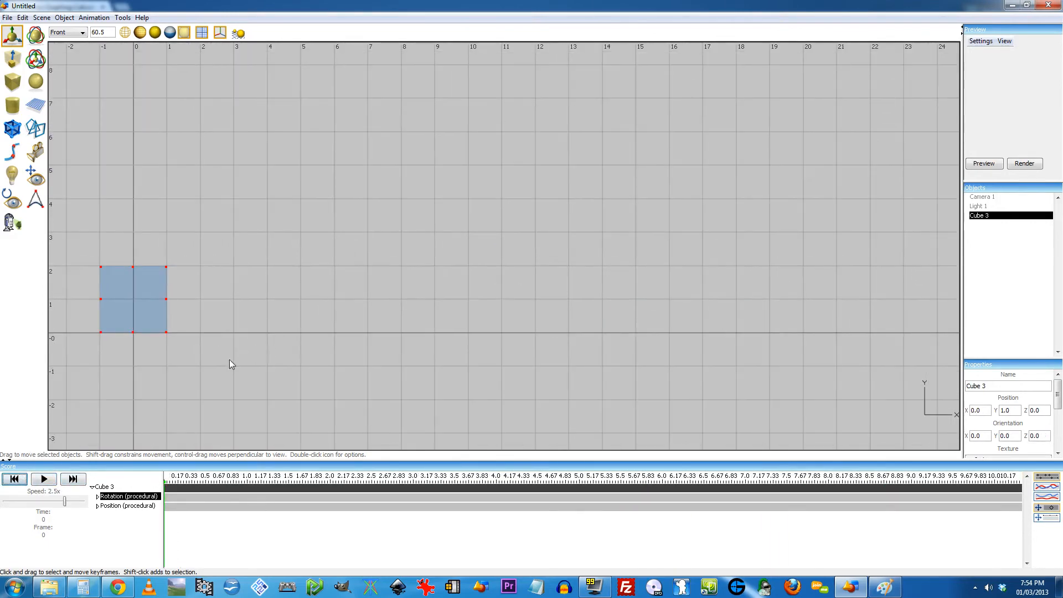
scroll(231, 363, up, 2)
middle_drag(166, 350, 403, 304)
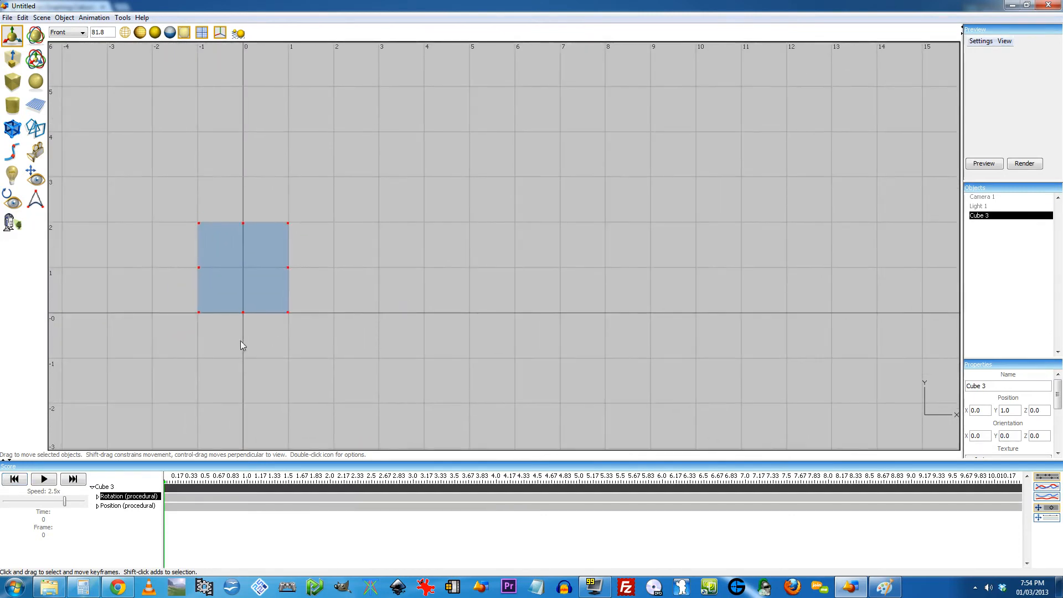
scroll(241, 345, up, 2)
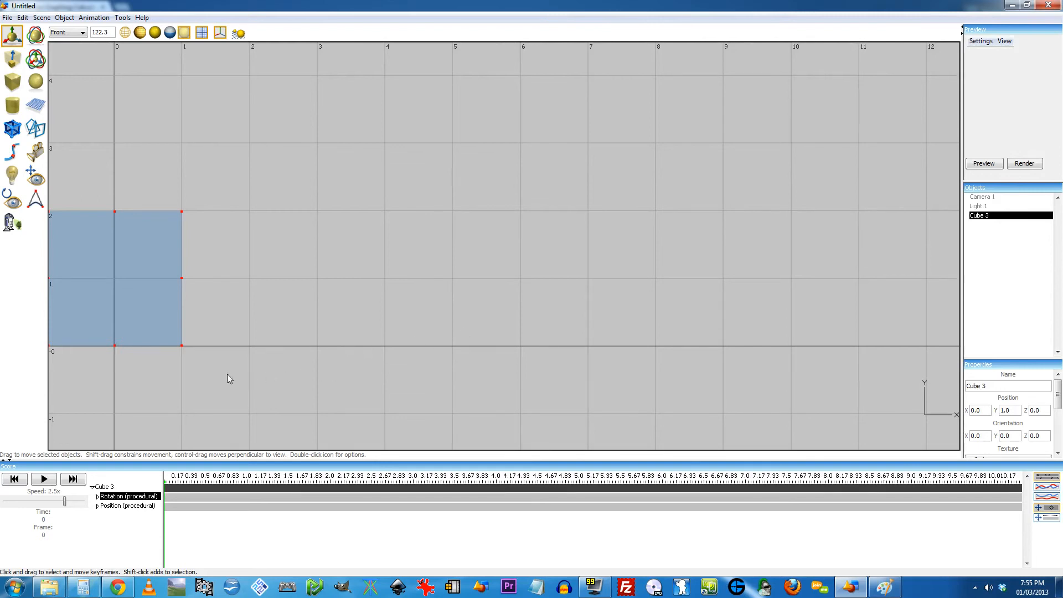
scroll(145, 386, up, 1)
right_drag(197, 360, 406, 311)
scroll(300, 364, up, 3)
scroll(406, 310, up, 4)
right_drag(370, 373, 483, 306)
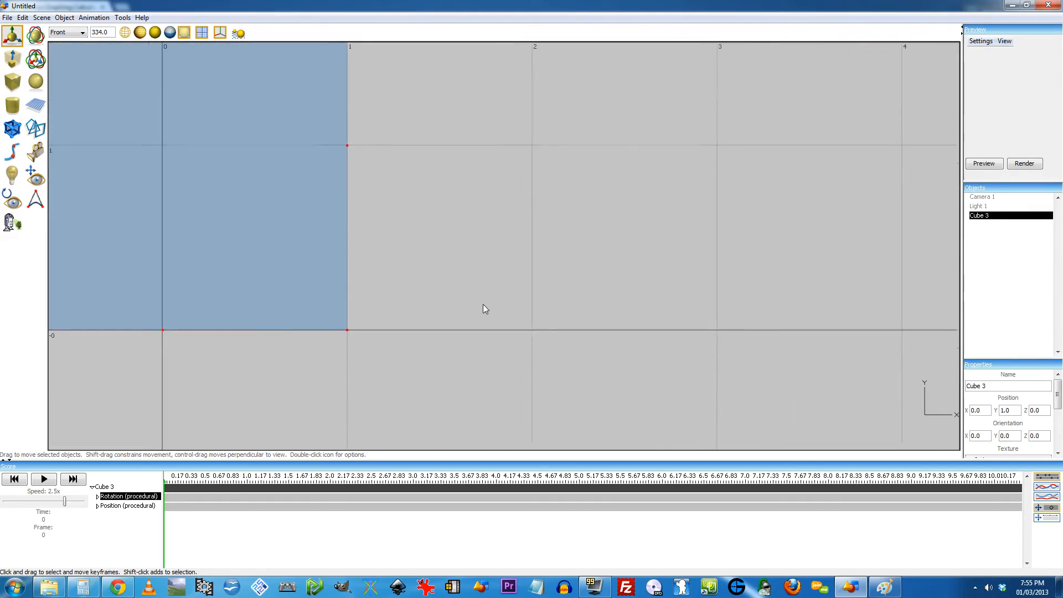
drag(65, 500, 3, 501)
click(44, 479)
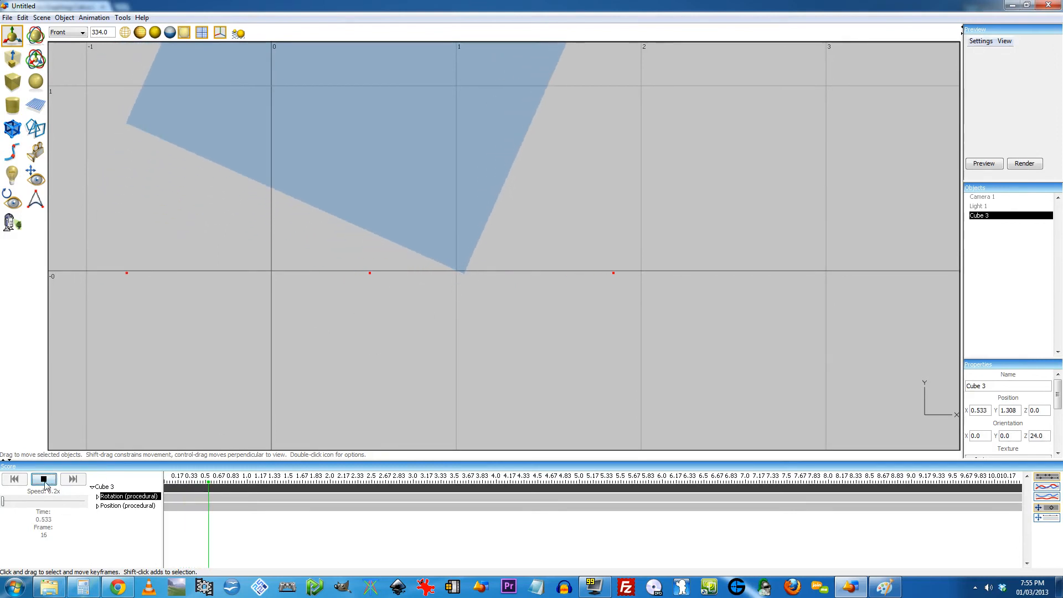
click(44, 480)
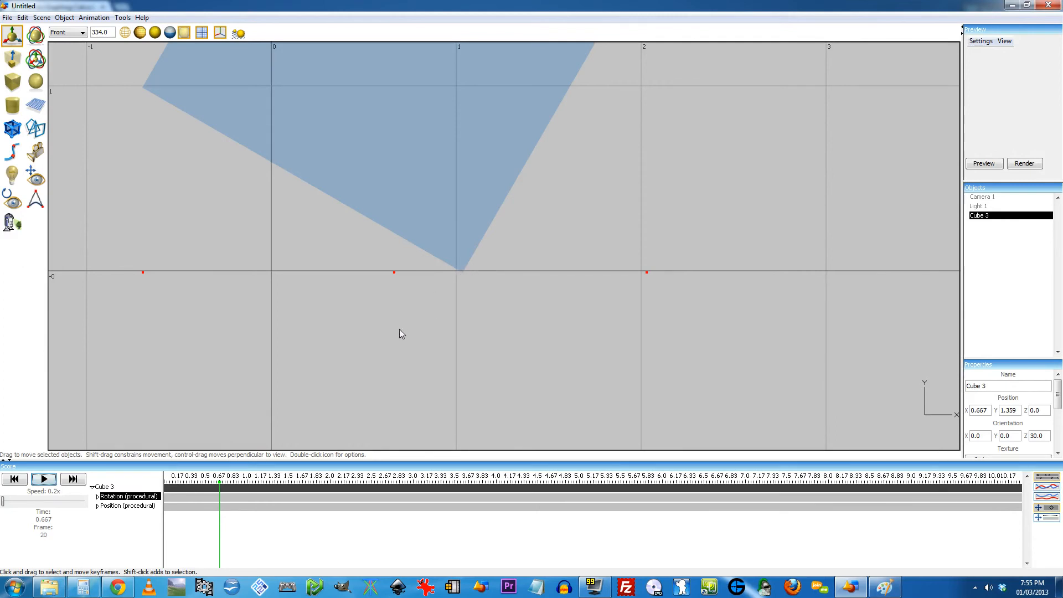
- Play the full roll from time 0 with the playback speed raised to 5x and reduced to 2.5x, and return to the start
scroll(400, 329, down, 10)
right_drag(620, 278, 465, 384)
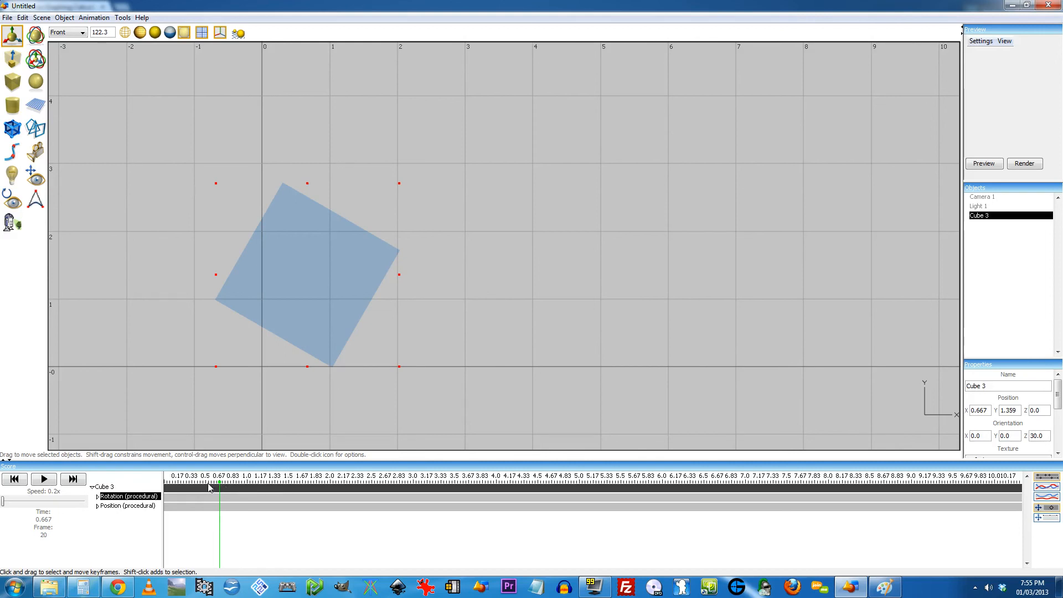
drag(183, 480, 164, 477)
scroll(350, 353, down, 8)
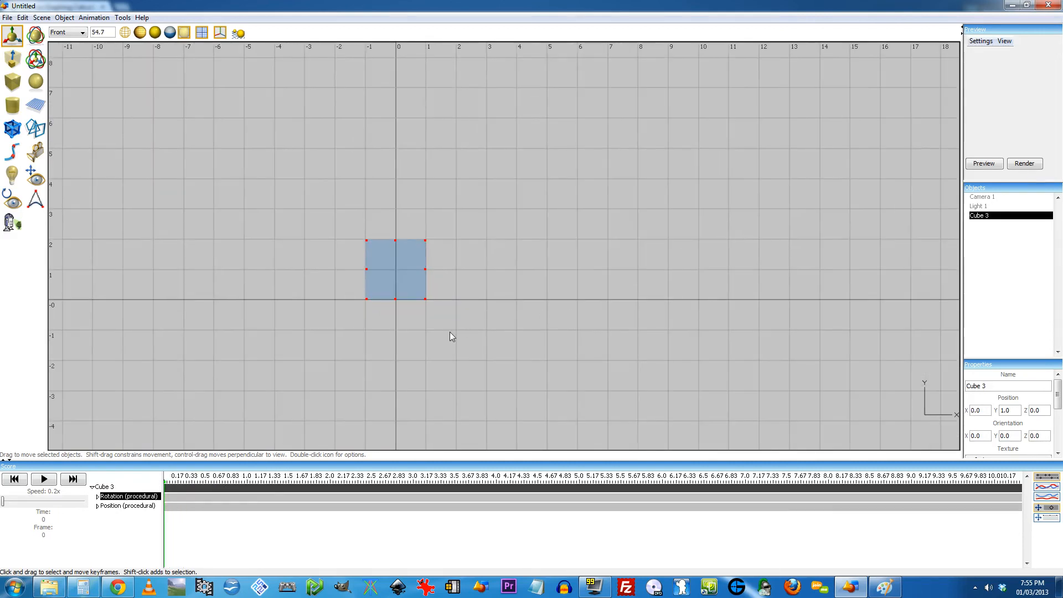
right_drag(577, 311, 395, 336)
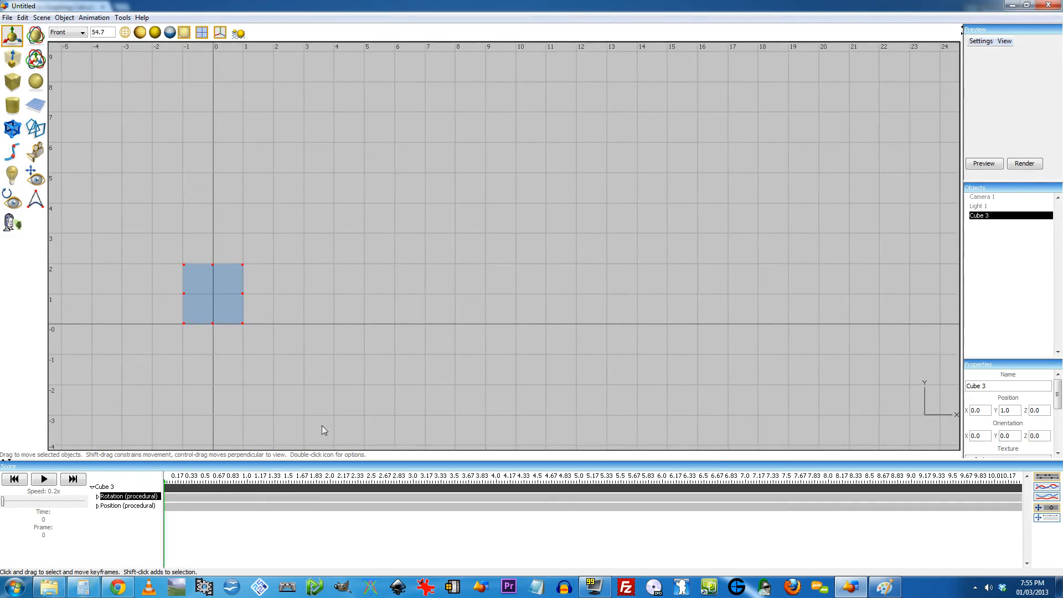
right_drag(321, 425, 221, 420)
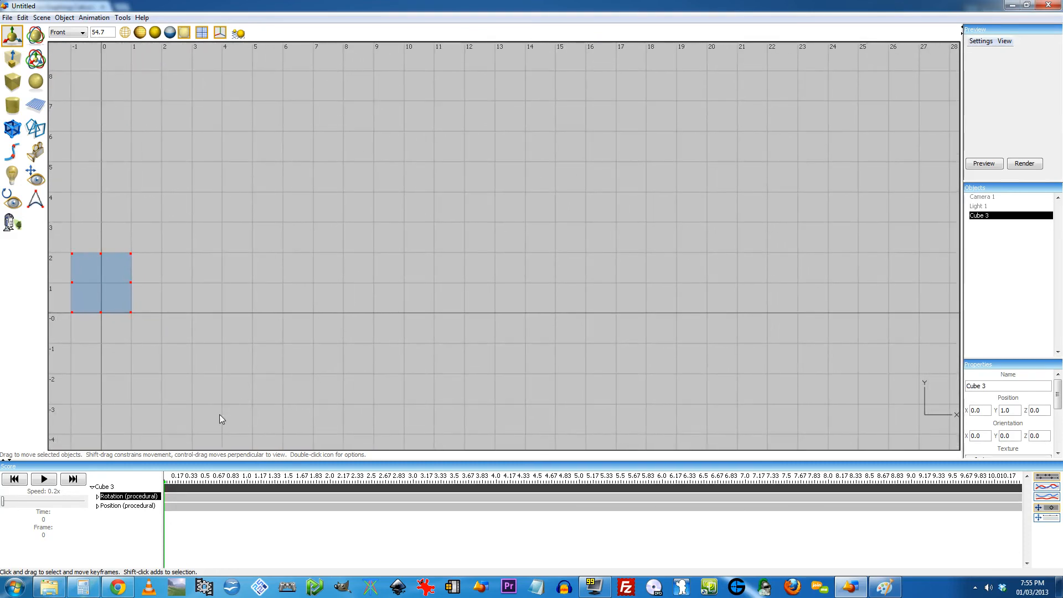
click(46, 480)
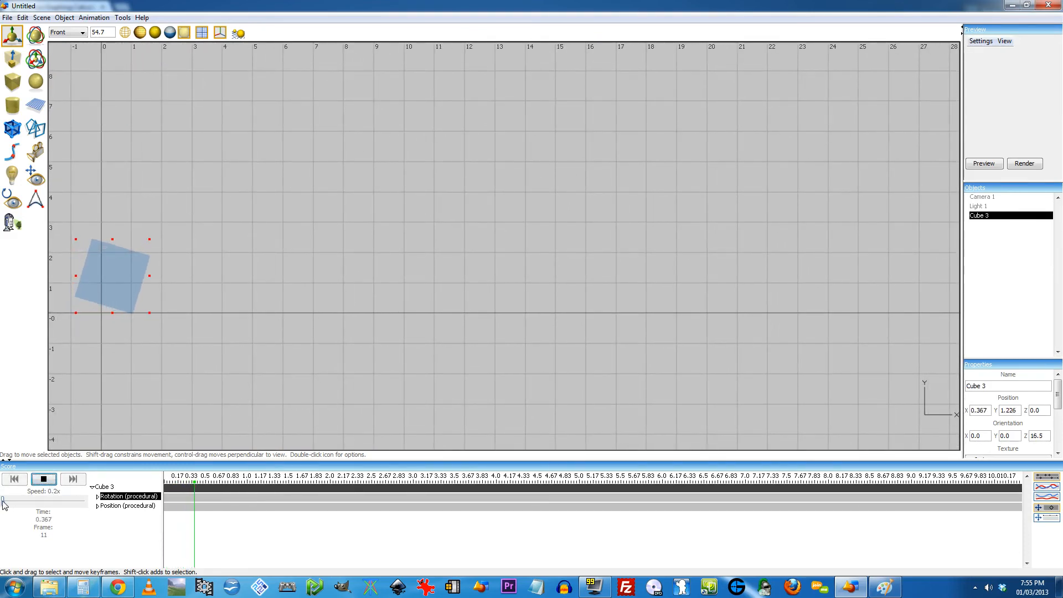
drag(3, 501, 72, 502)
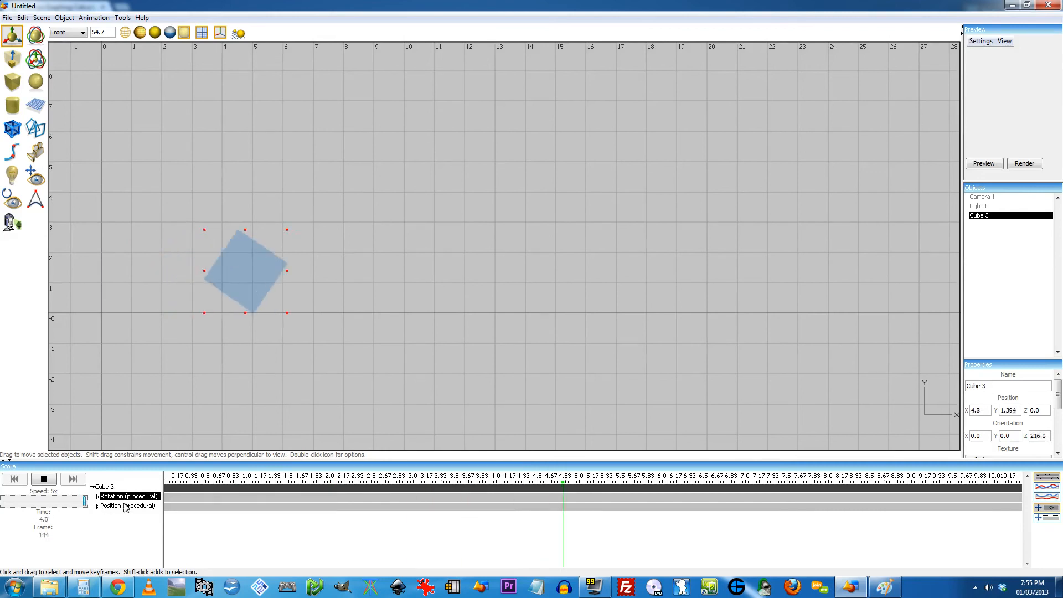
click(42, 501)
click(42, 501)
click(42, 500)
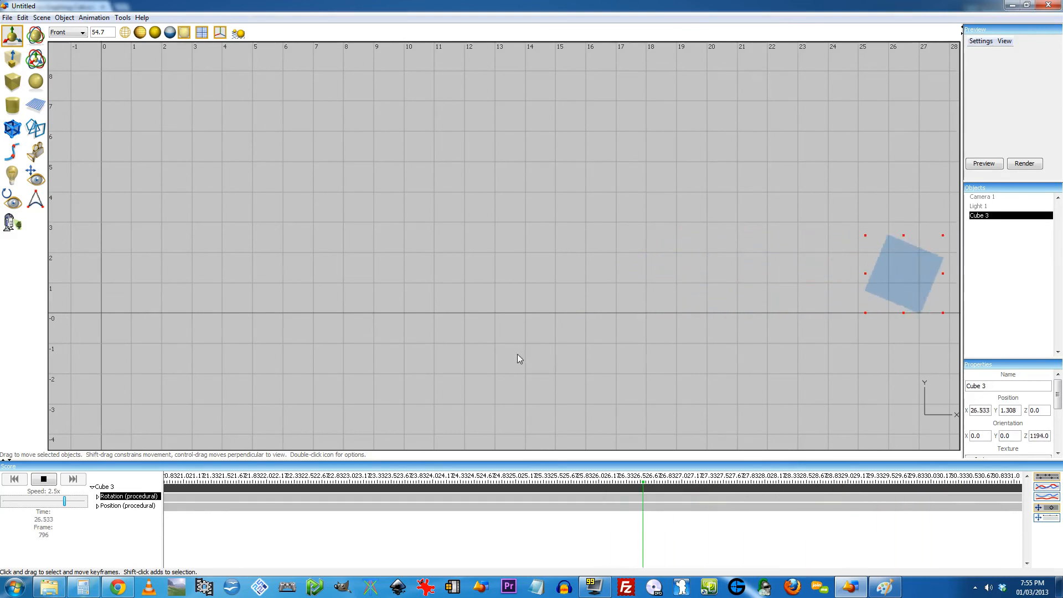
click(43, 479)
click(14, 479)
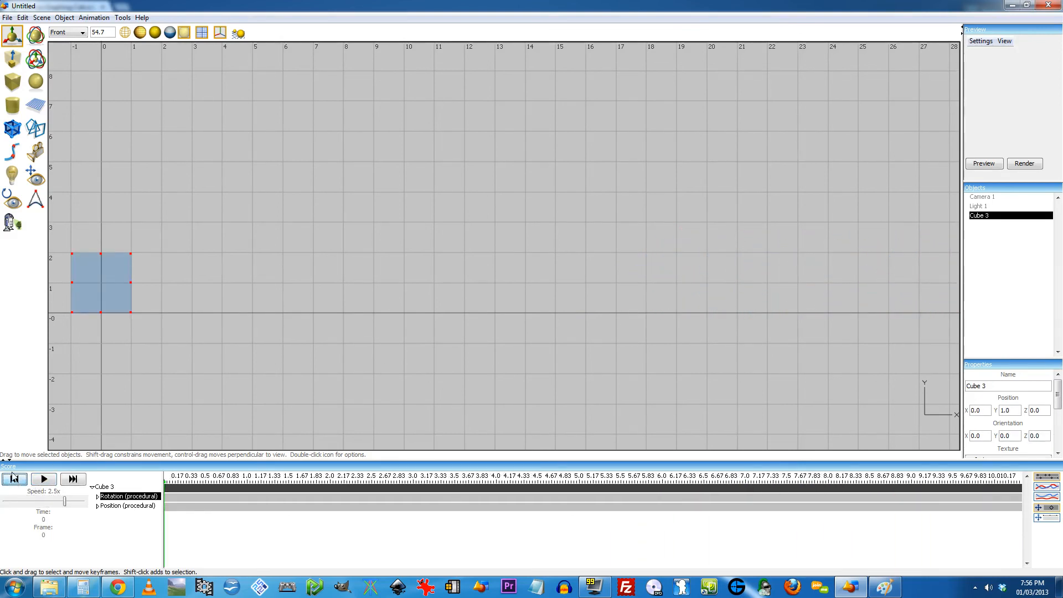